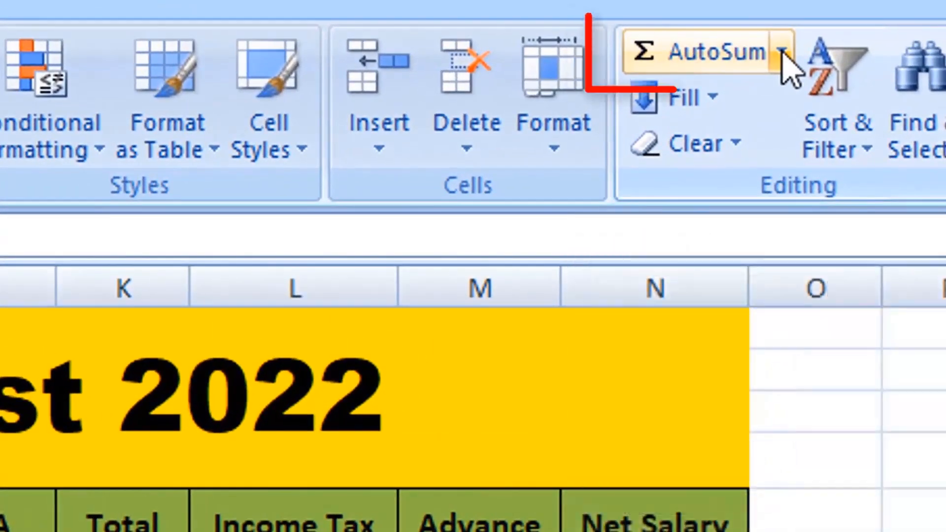
- Total the Basic salaries in E7:E12 with the AutoSum Sum function in cell E21
click(783, 51)
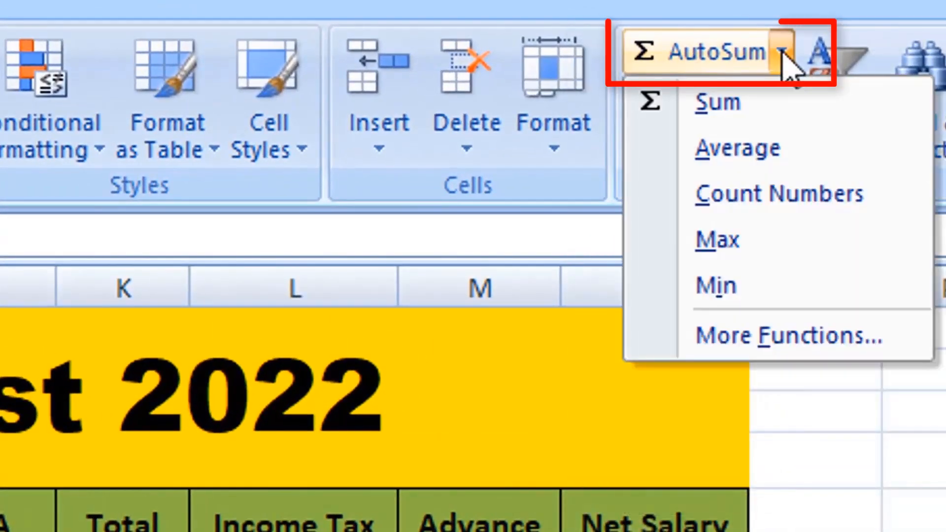
click(732, 106)
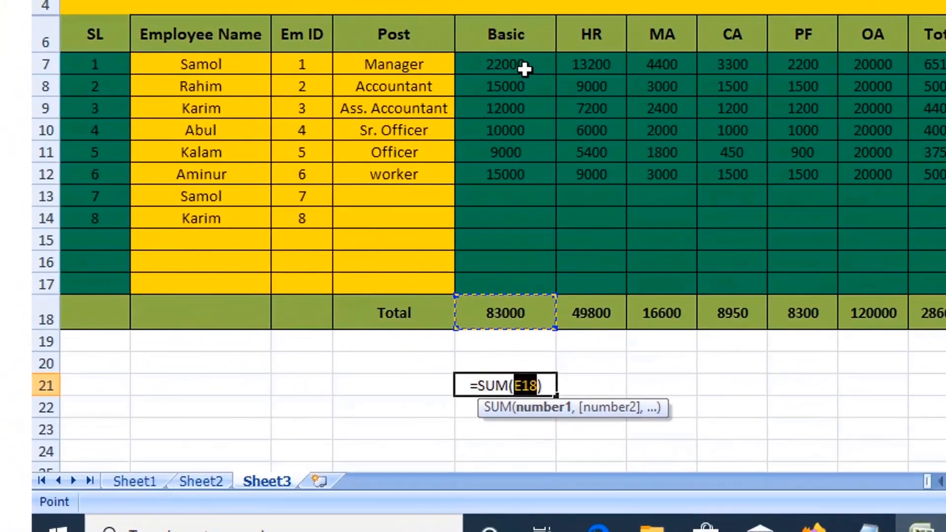
drag(448, 134, 471, 211)
drag(550, 159, 548, 168)
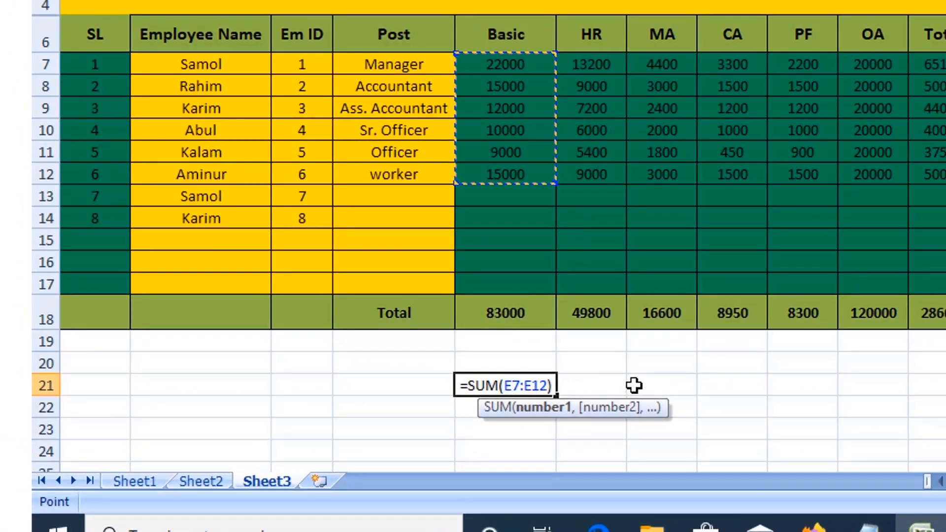
key(Return)
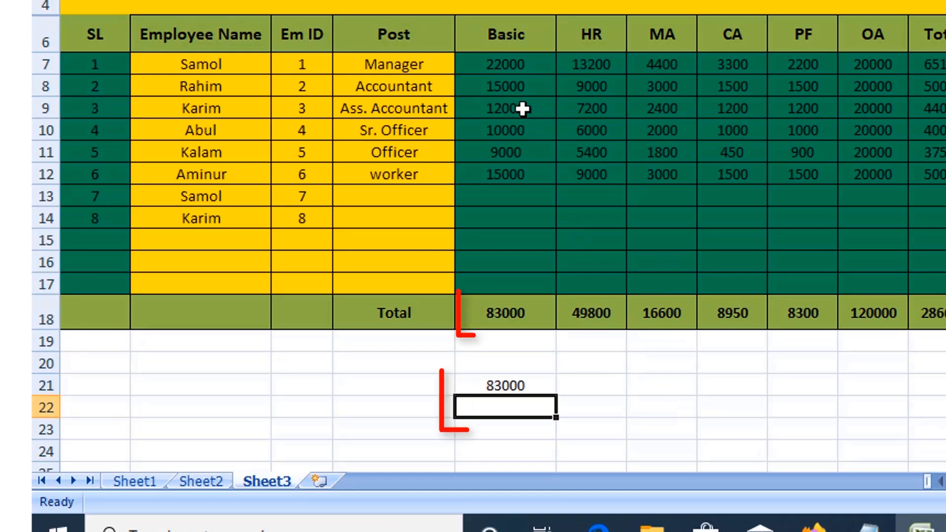
- Clear cell E21 and enter a manually written SUM formula for the range E7:E12 in it
click(540, 386)
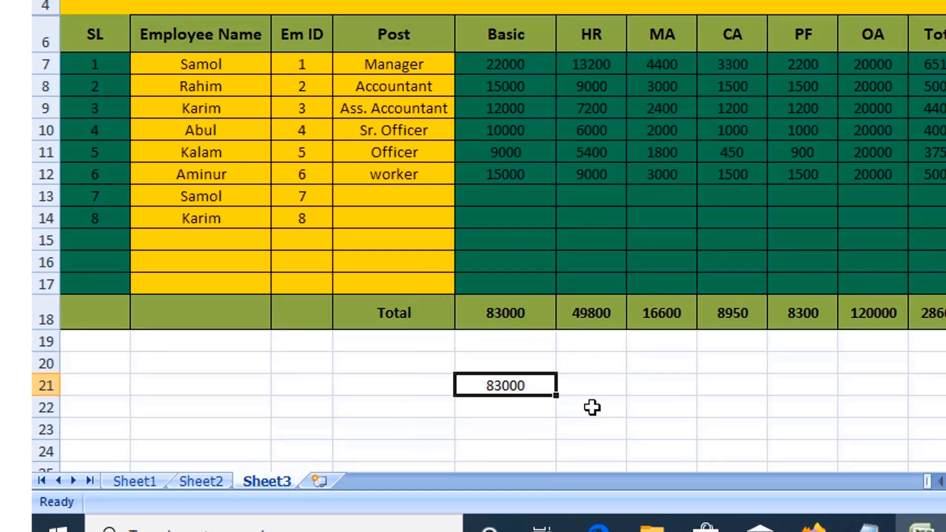
key(Delete)
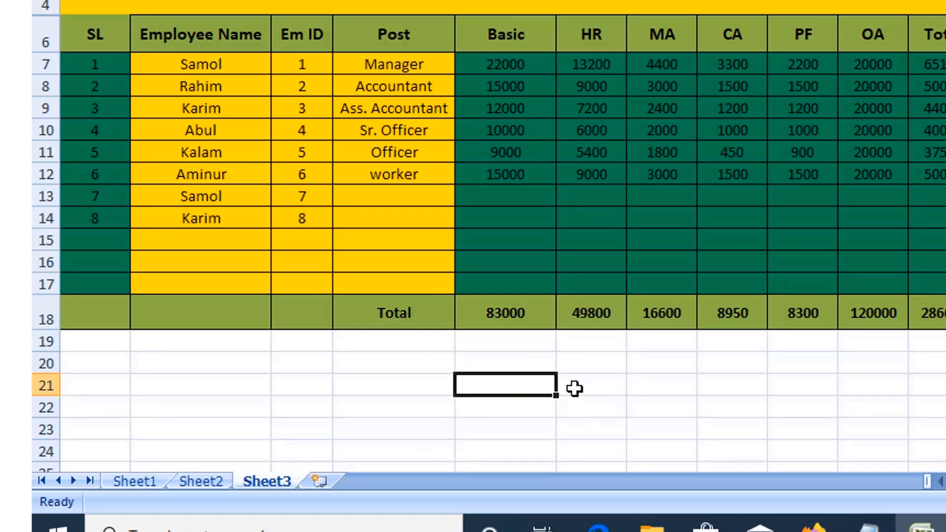
text(=)
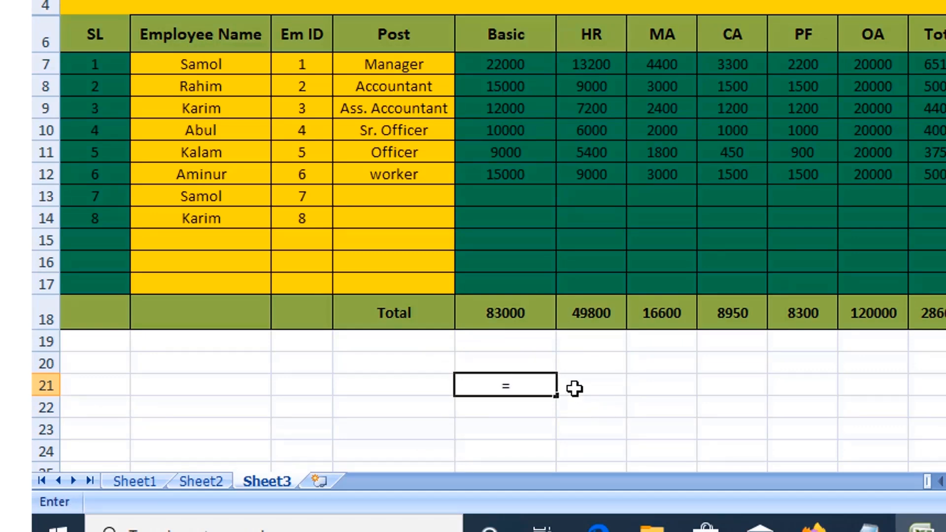
text(sum)
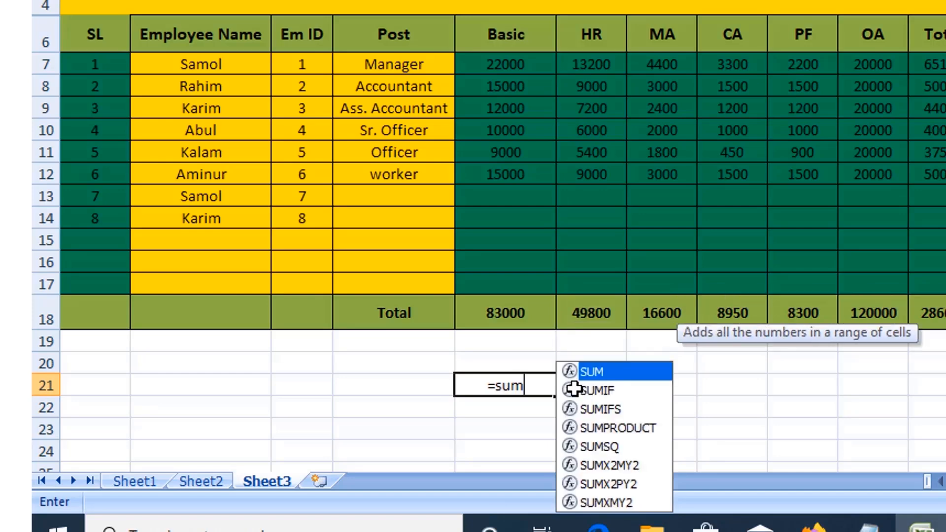
text(()
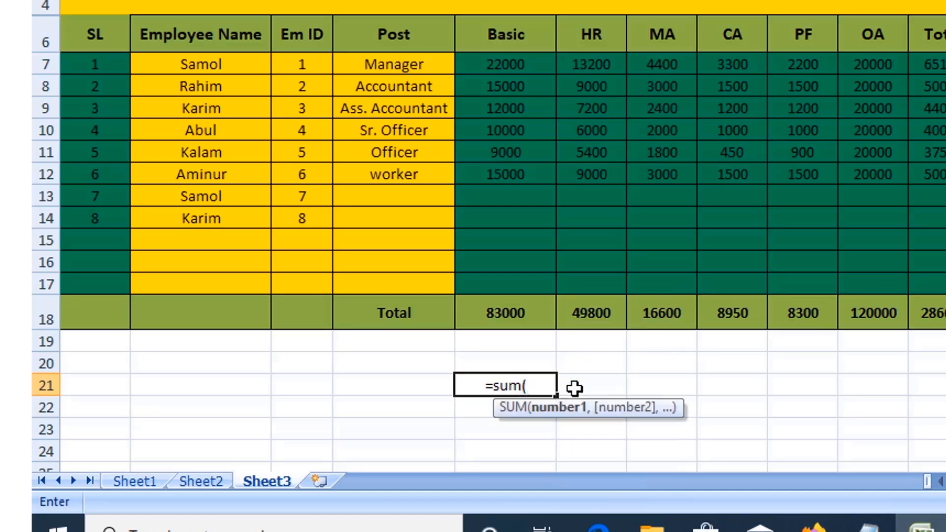
click(533, 64)
drag(533, 86, 553, 177)
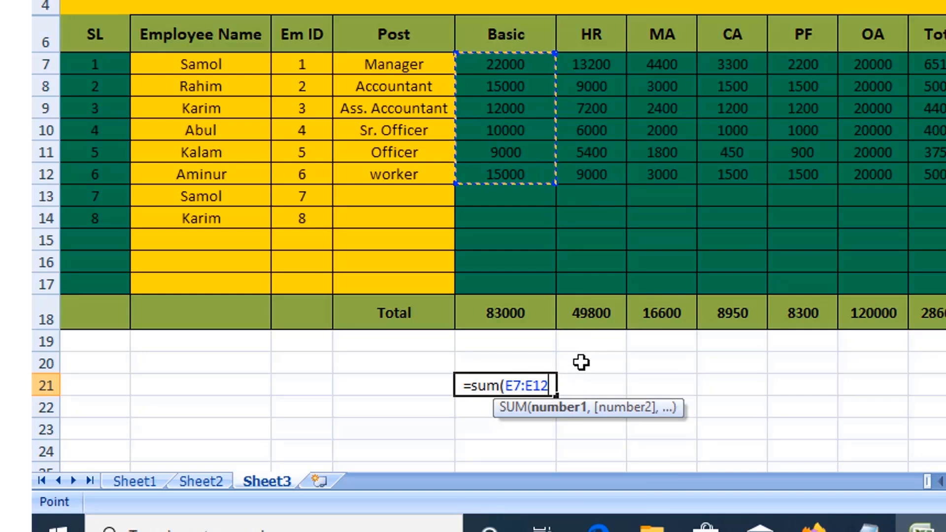
key(Return)
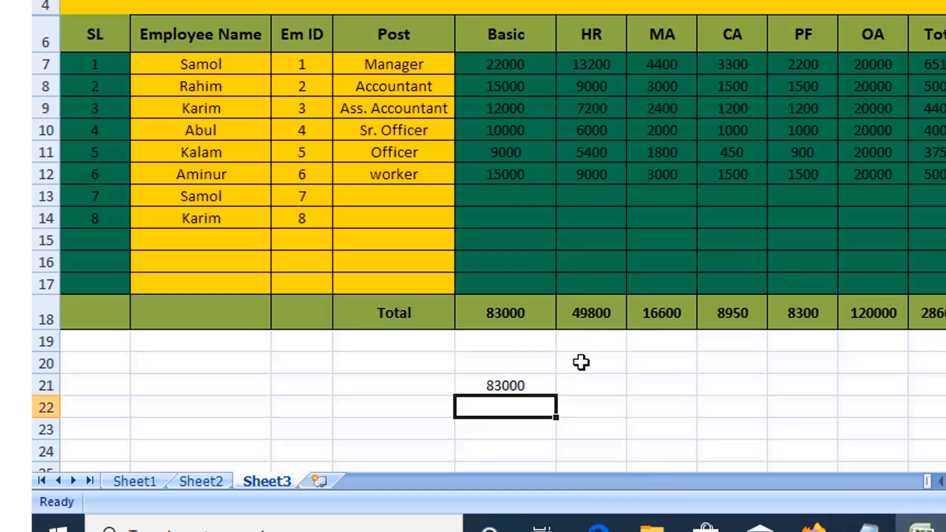
- Clear cell E21 and enter the formula =sum(100,200) to add two plain numbers
click(548, 383)
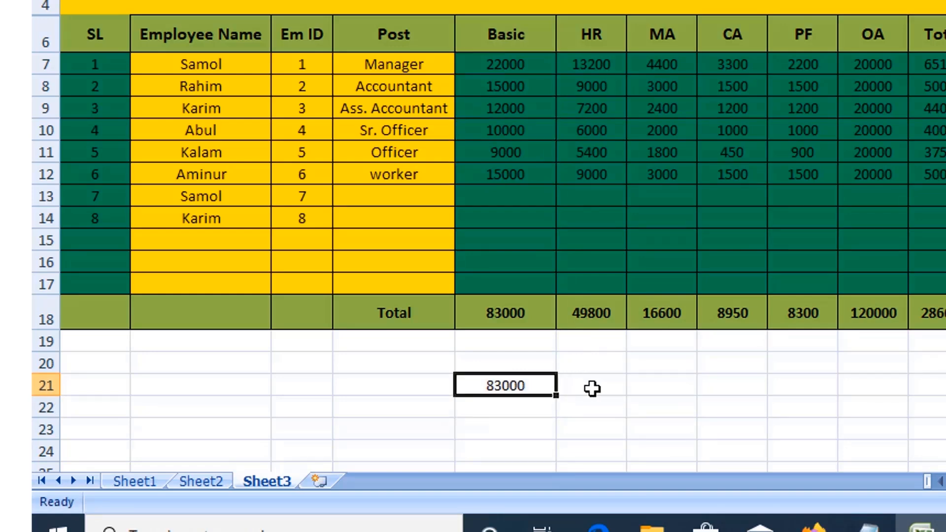
key(Delete)
text(=)
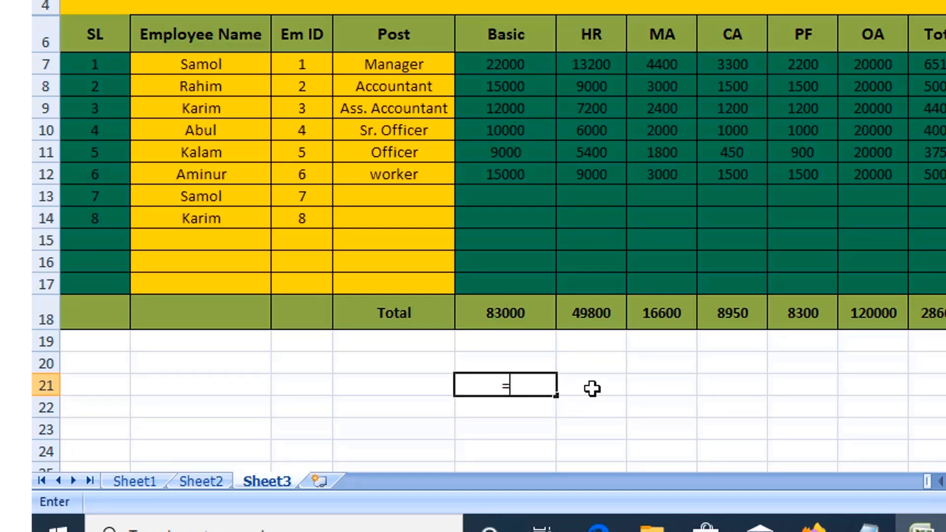
text(sum)
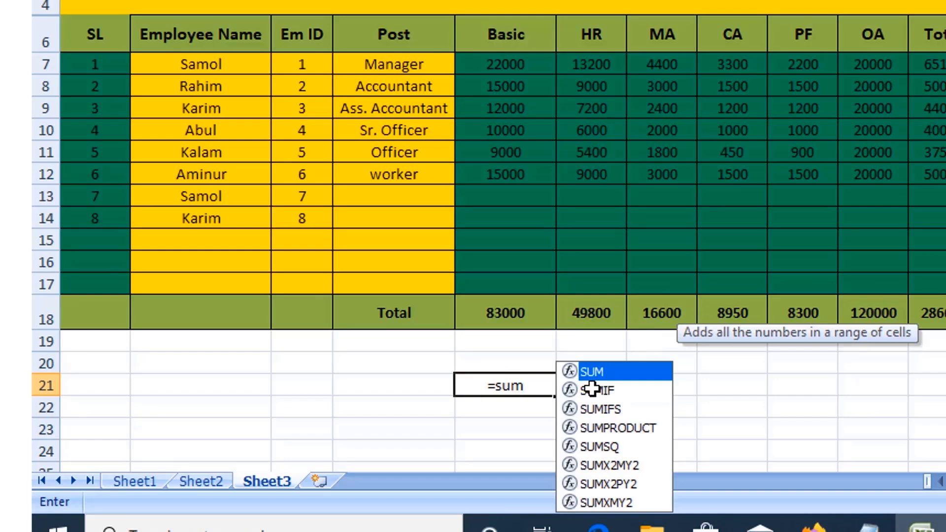
text((100)
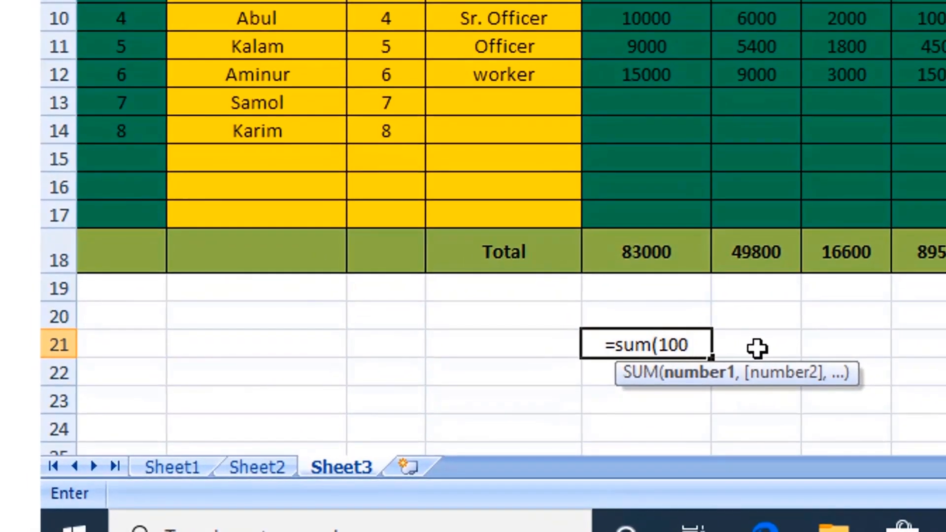
text(,200)
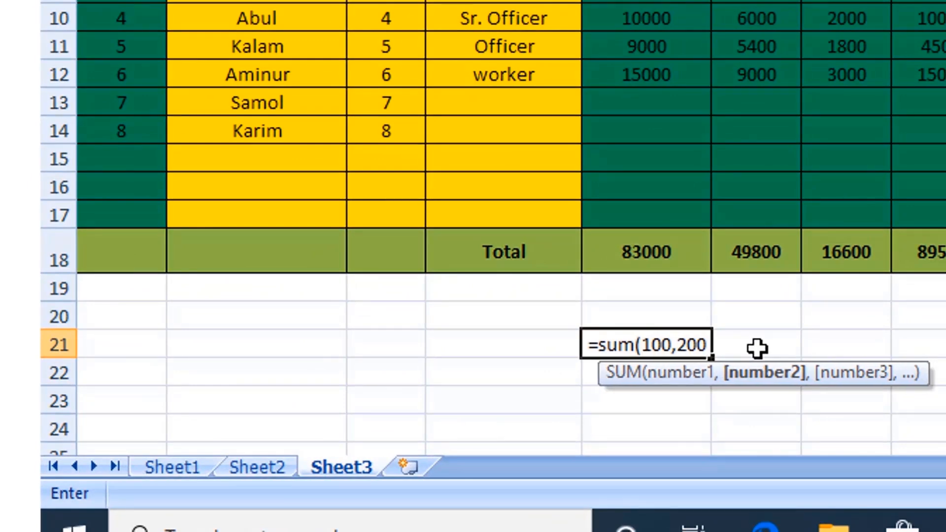
key(Return)
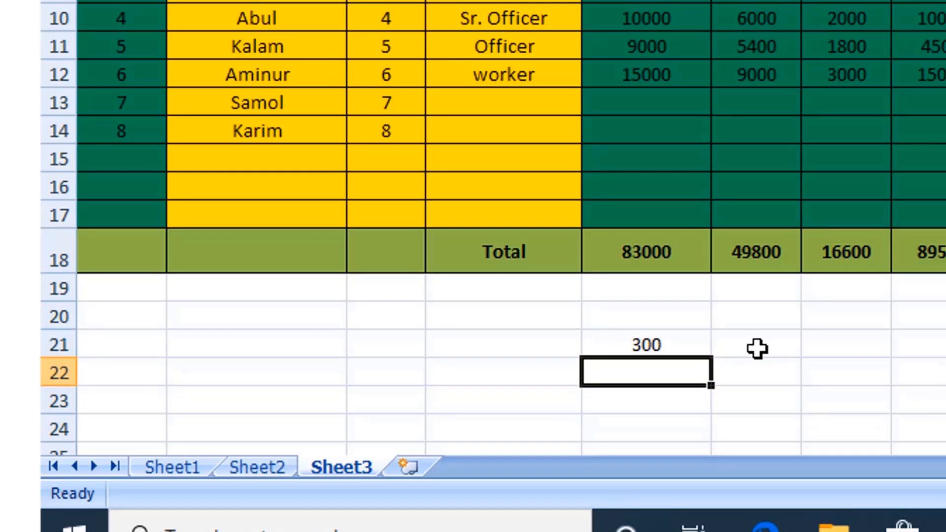
- Clear cell E21 and enter the formula =200+100 using the plus operator
click(682, 342)
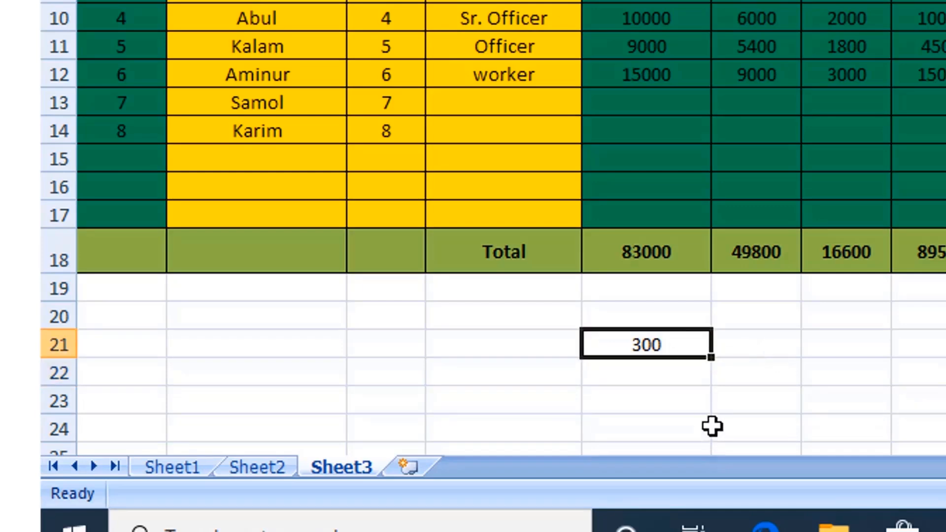
key(BackSpace)
click(699, 403)
click(675, 345)
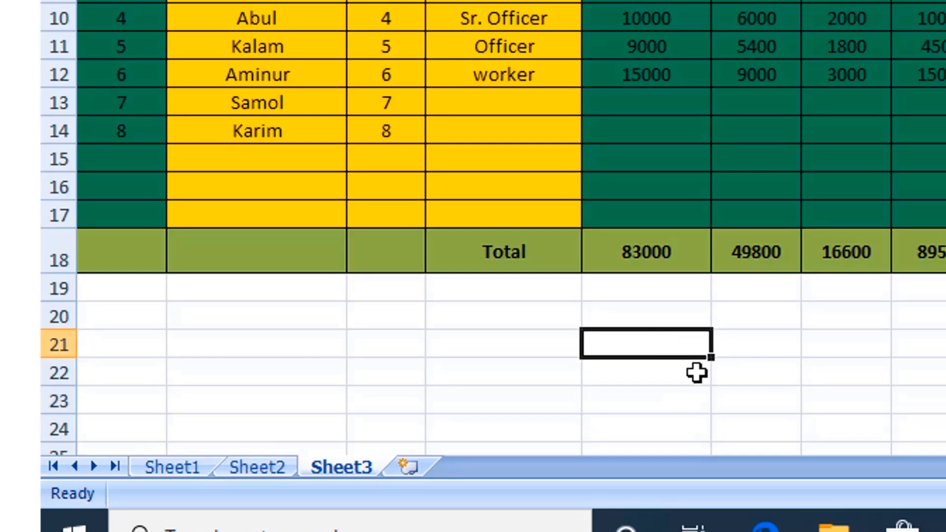
text(=)
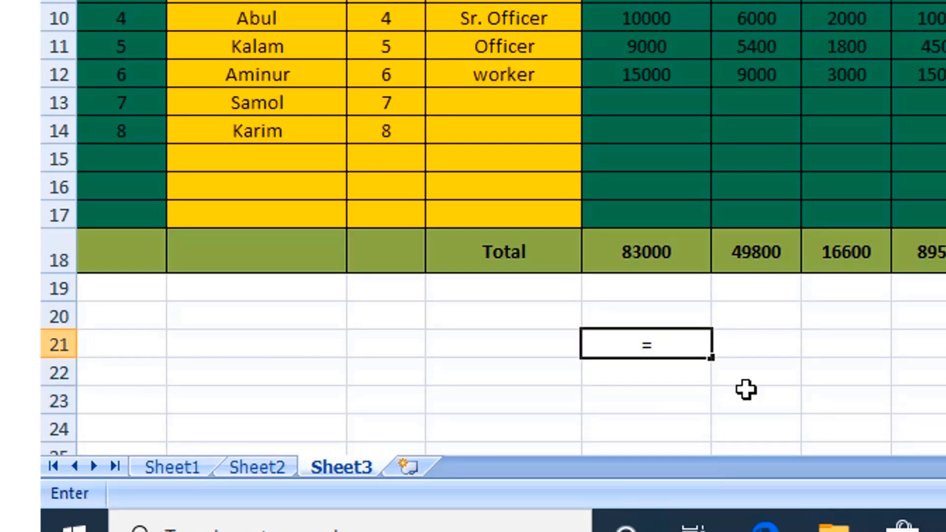
text(200)
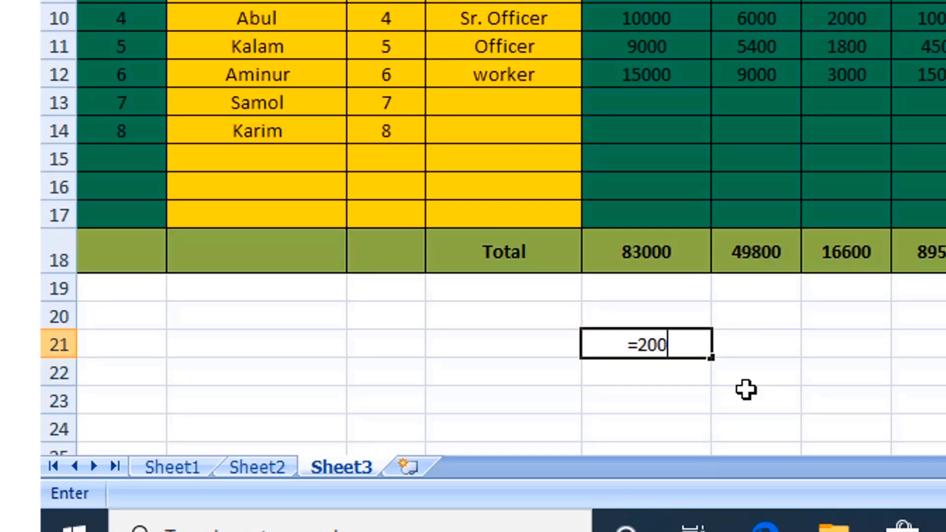
text(+100)
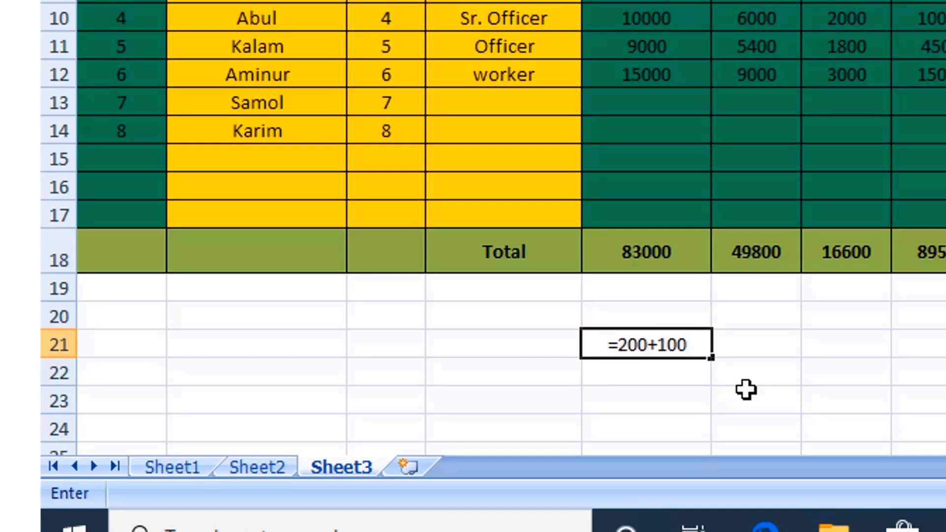
key(Return)
click(749, 352)
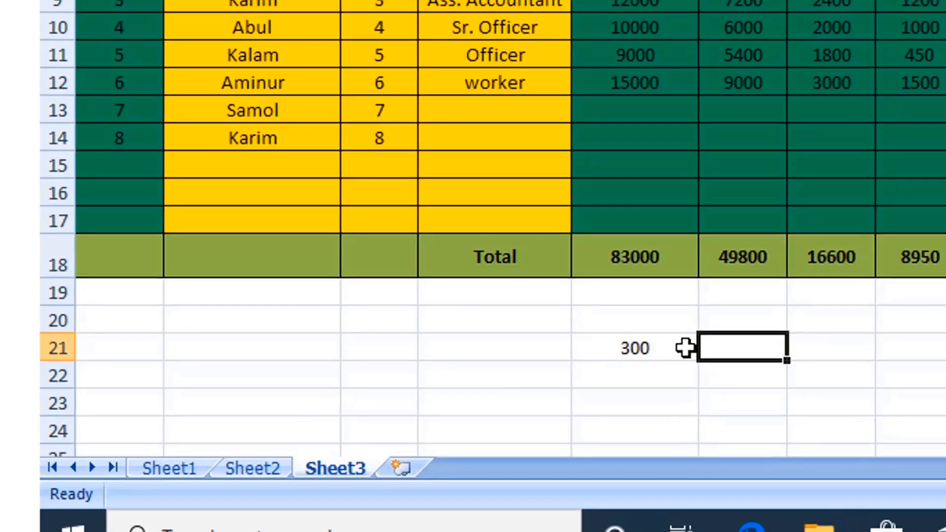
- Delete the contents of cell E21 and leave the empty cell selected
double_click(661, 346)
key(BackSpace)
key(BackSpace)
key(BackSpace)
key(BackSpace)
key(BackSpace)
key(BackSpace)
key(BackSpace)
key(BackSpace)
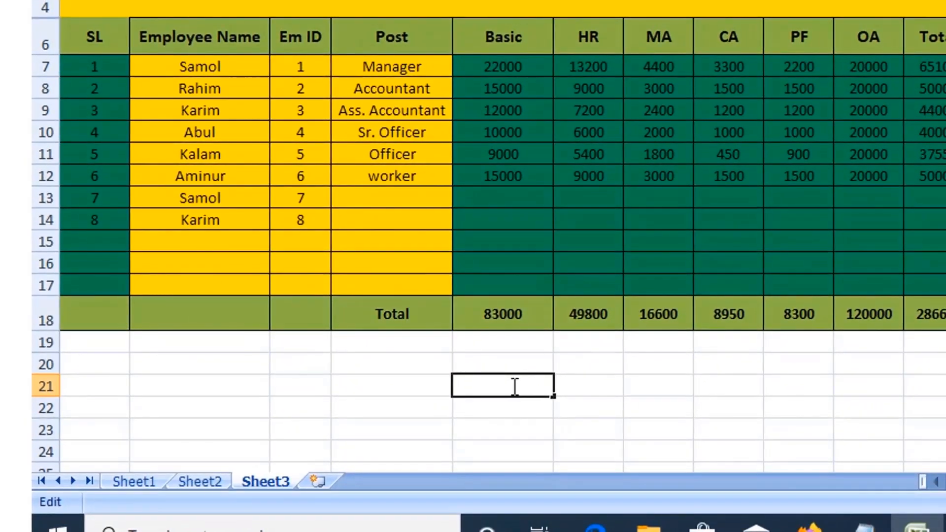
click(520, 413)
click(513, 386)
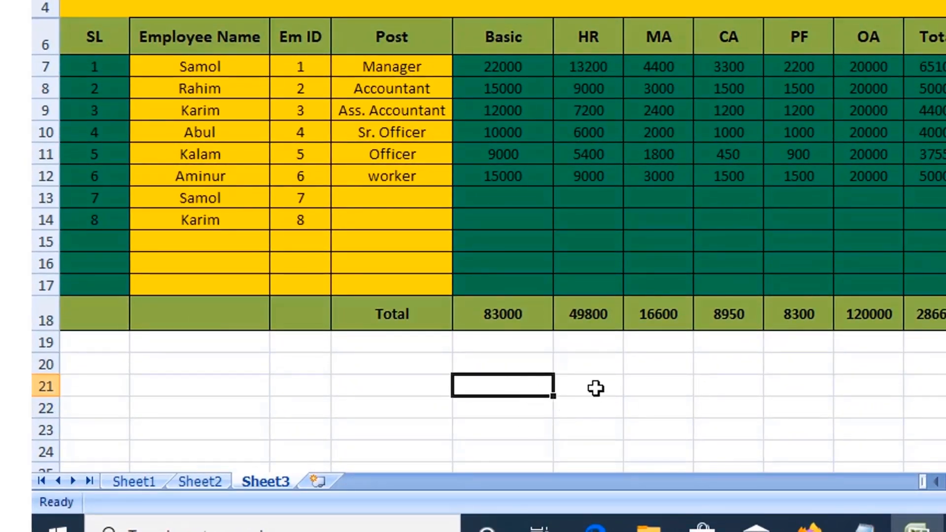
- Enter the formula =sum(e7+f7+g7) in cell E21 and reselect the cell to show its formula
text(=)
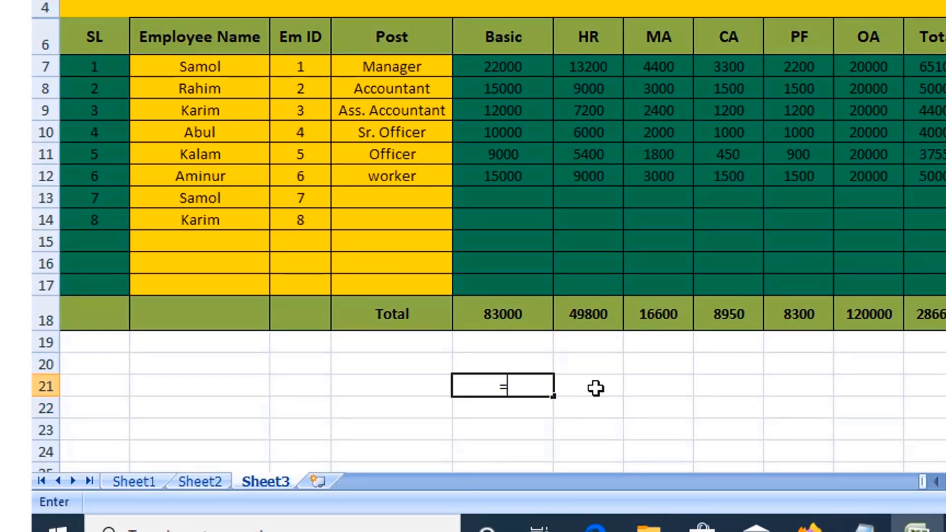
text(sum()
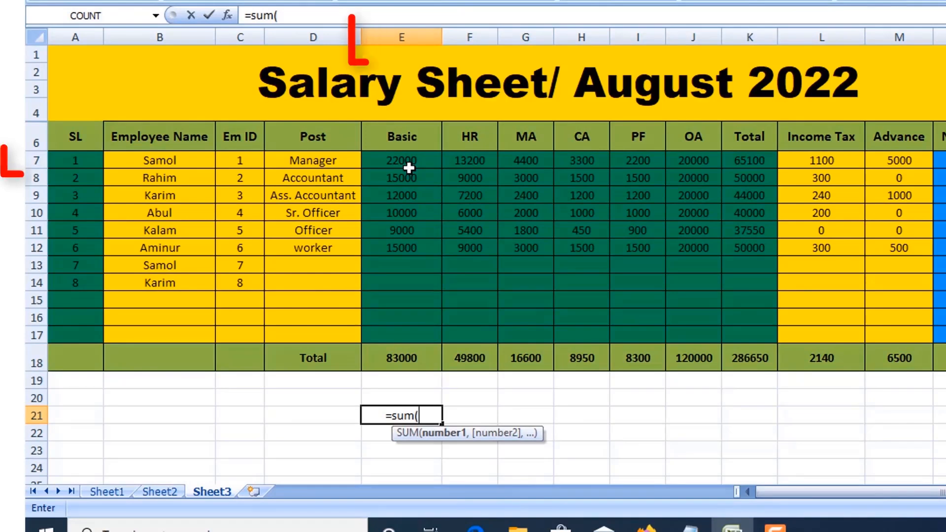
text(e7)
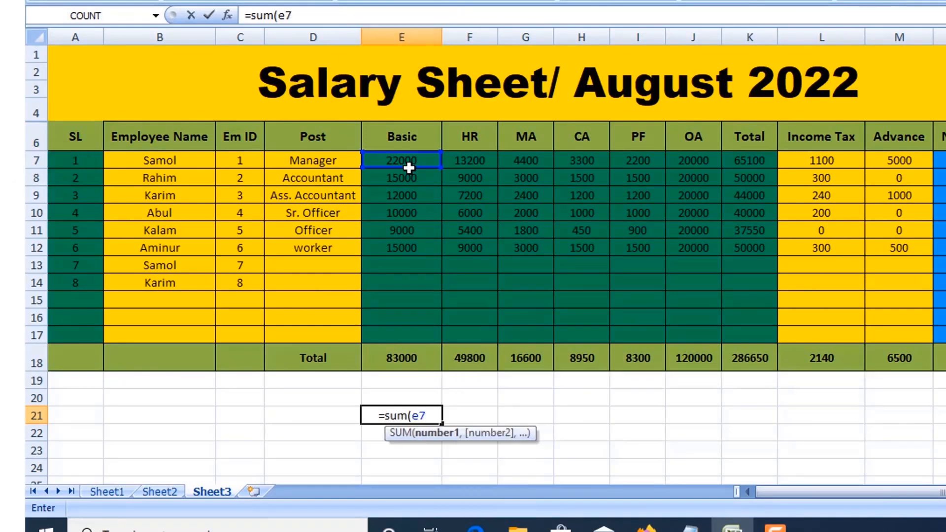
text(+)
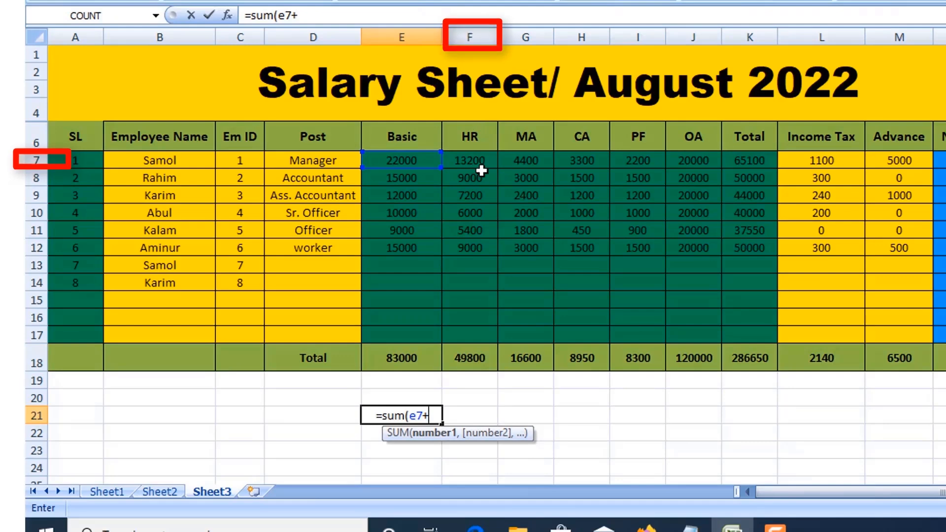
text(f7)
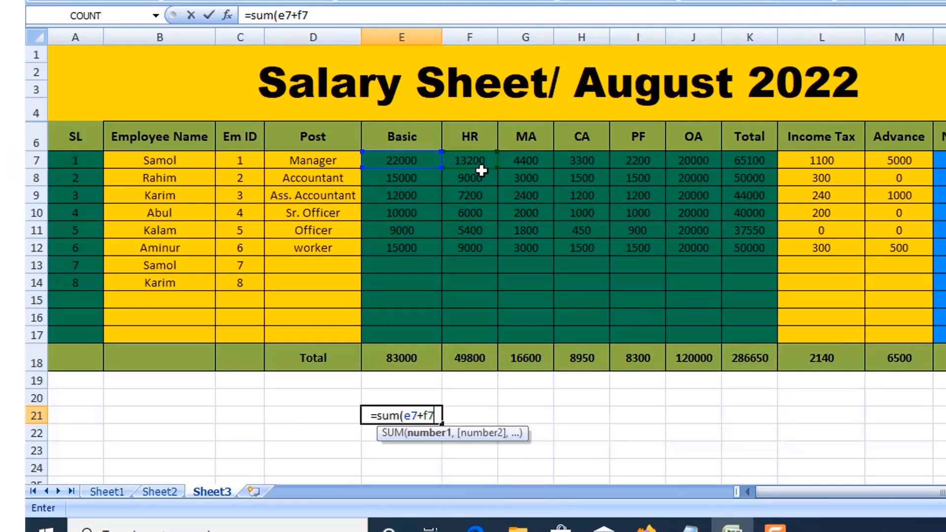
text(+)
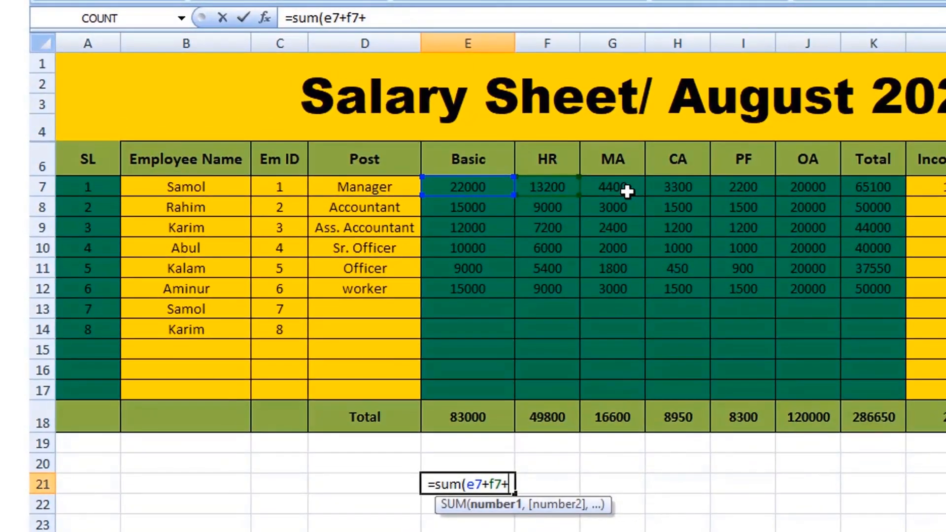
text(g7))
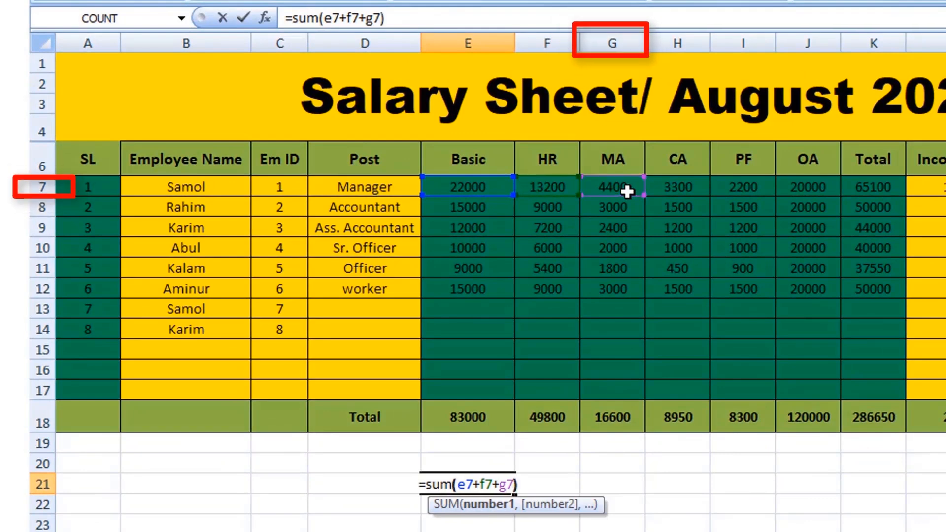
key(Return)
key(Up)
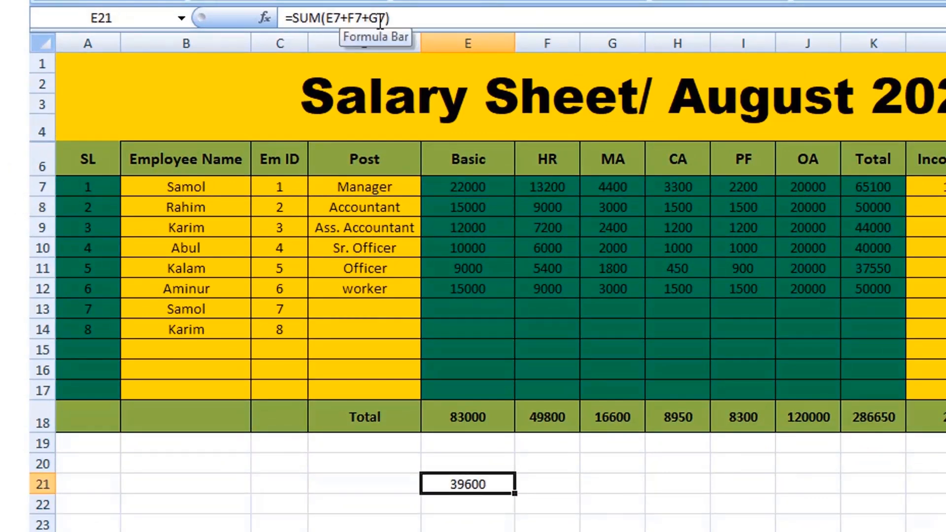
- Clear cell E21 and enter the formula =sum(E7+E10+E12) to add three non-adjacent Basic values
key(Delete)
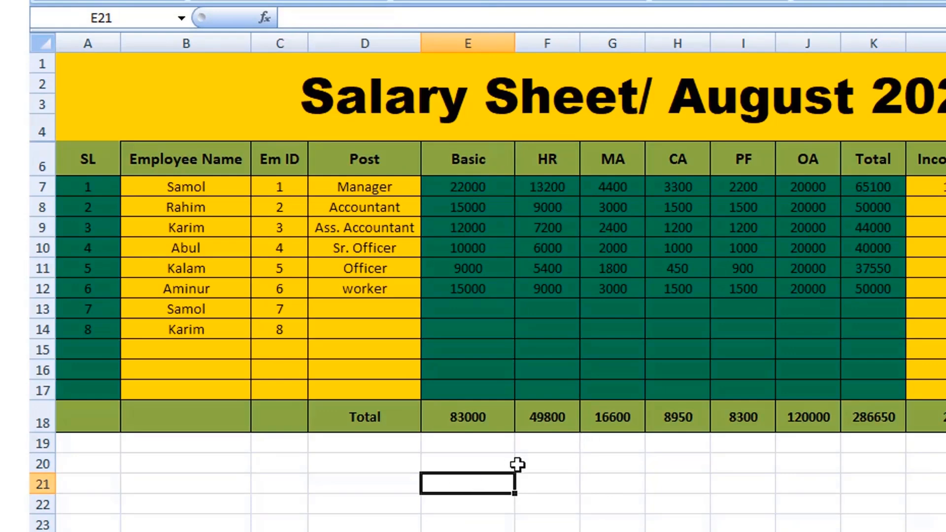
click(536, 482)
click(485, 481)
text(=sum)
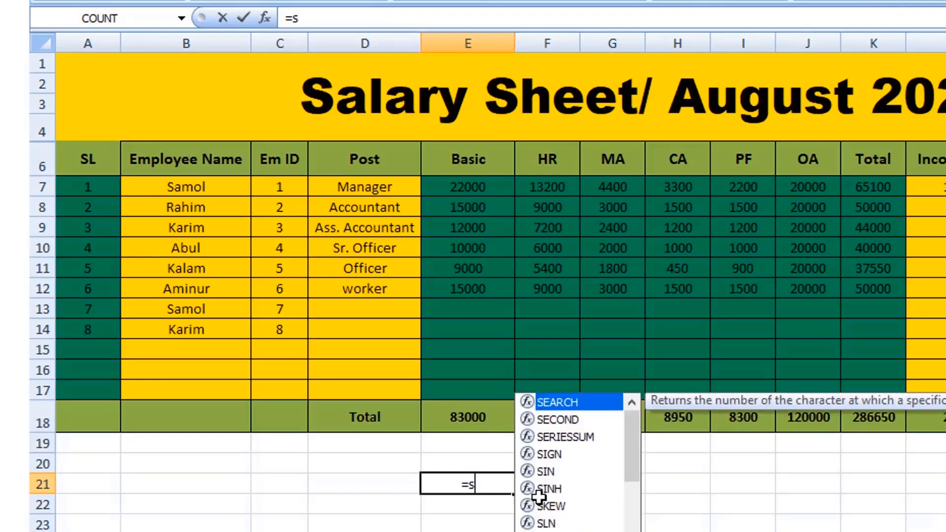
text(()
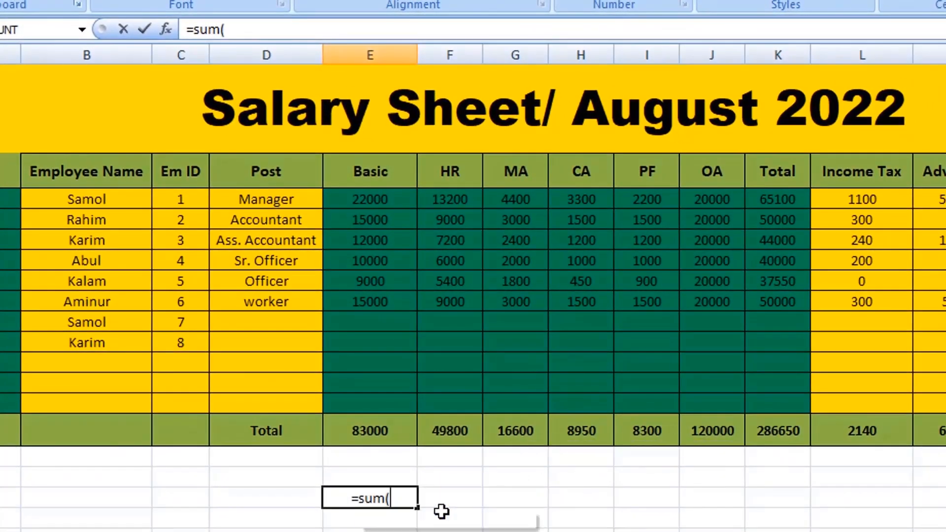
click(386, 200)
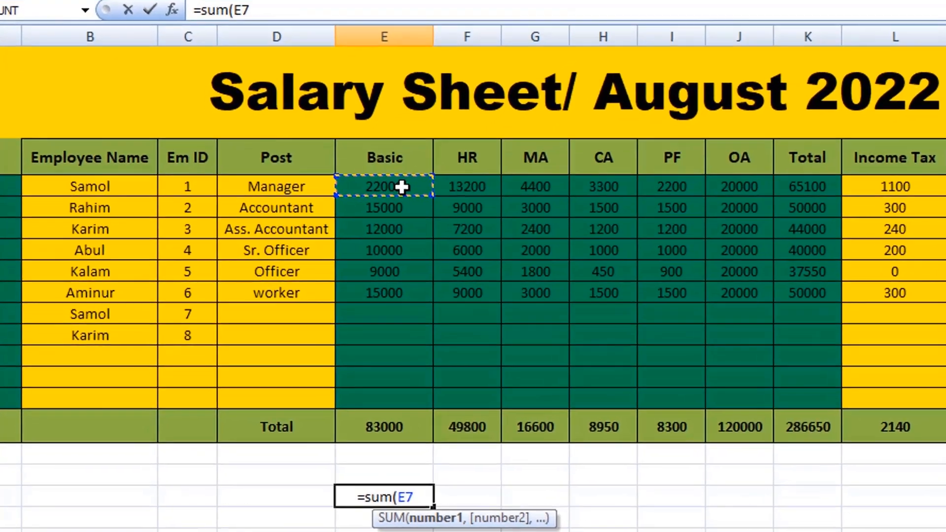
text(+)
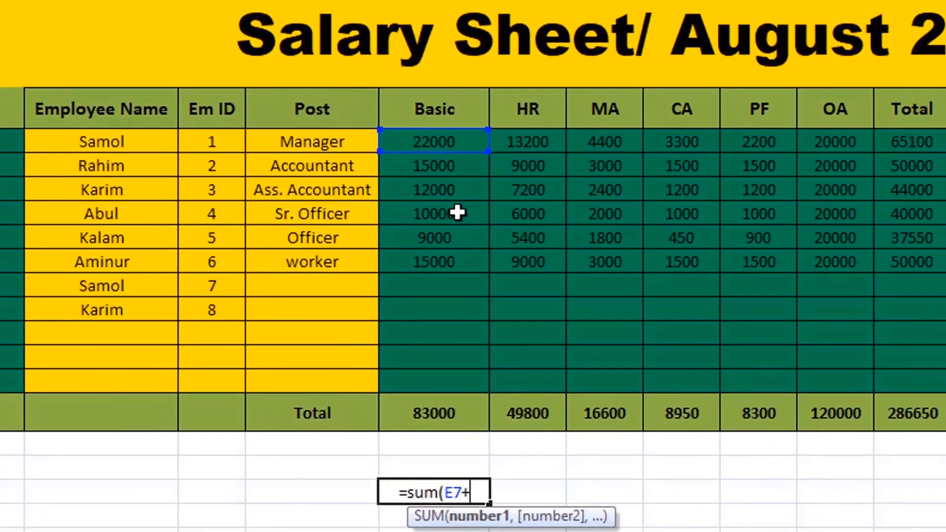
click(458, 215)
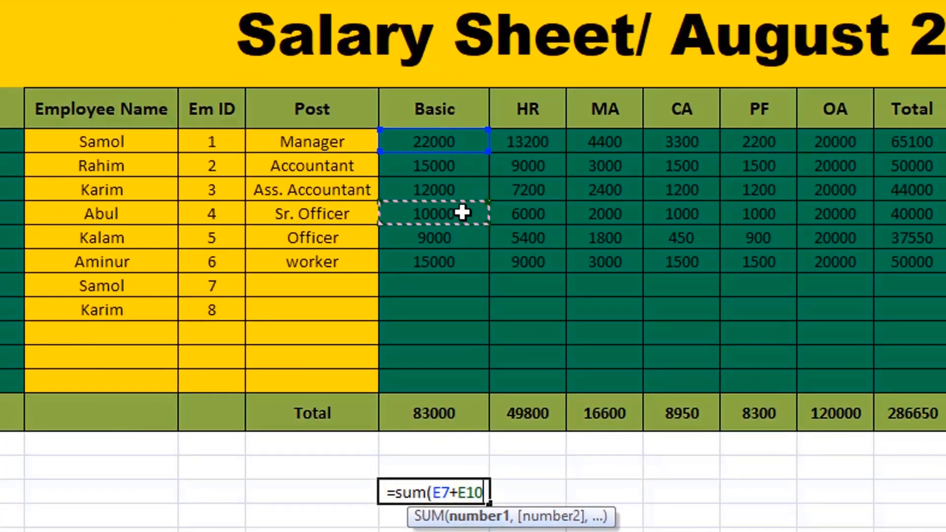
text(+)
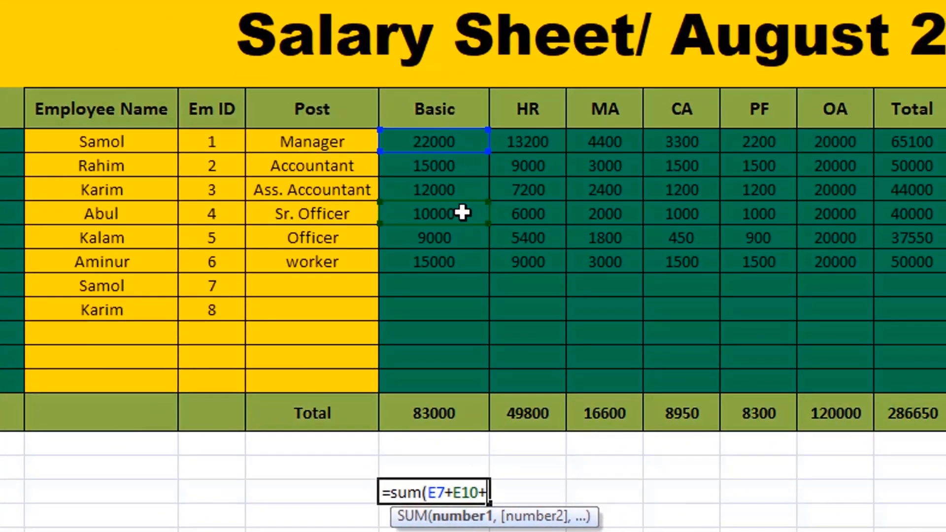
click(459, 263)
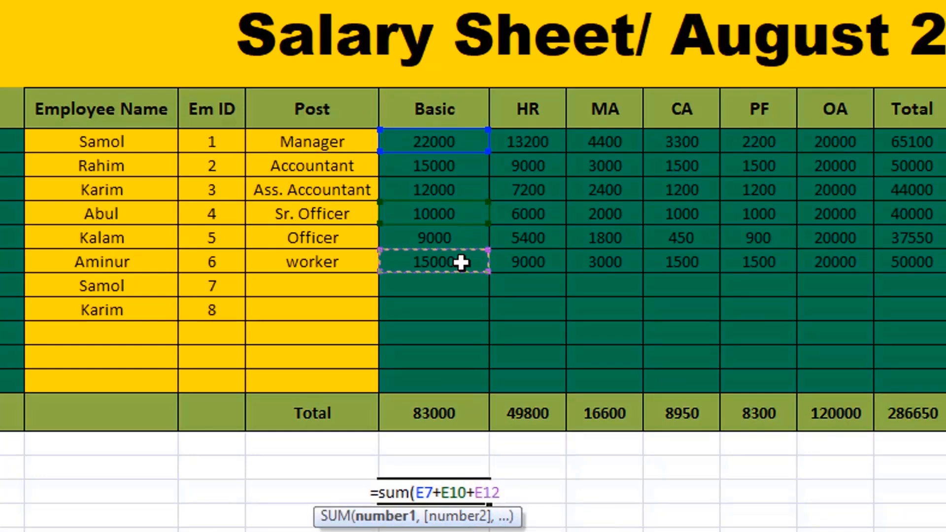
key(Return)
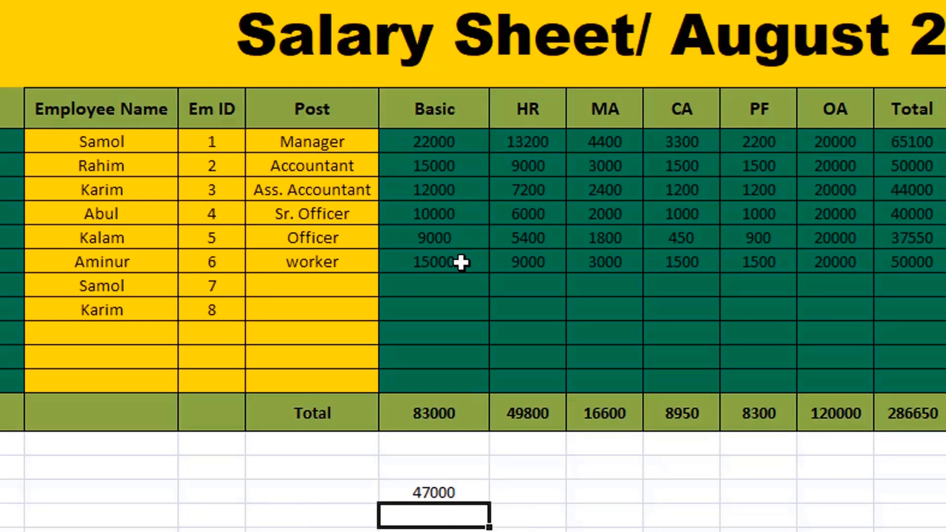
- Clear cell E21 and enter the formula =sum(E7:E17) to add the whole Basic column range
click(468, 487)
key(Delete)
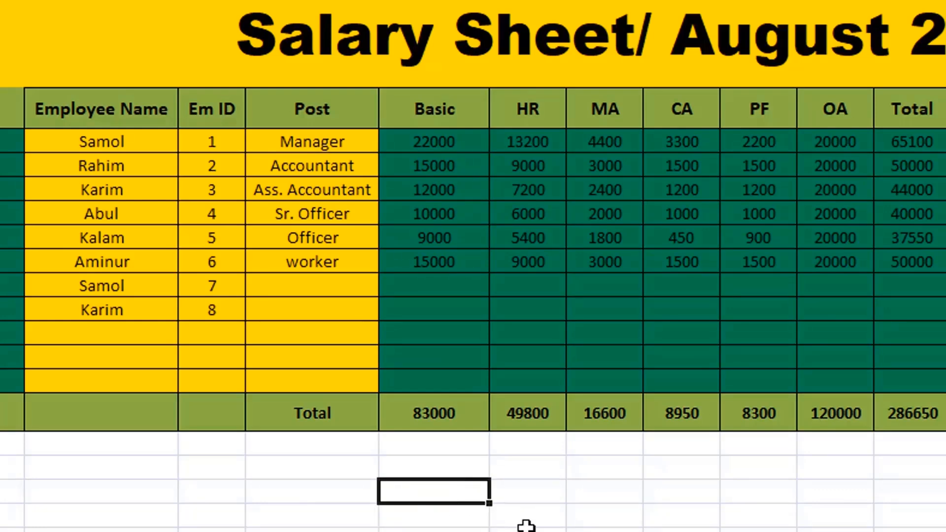
text(+)
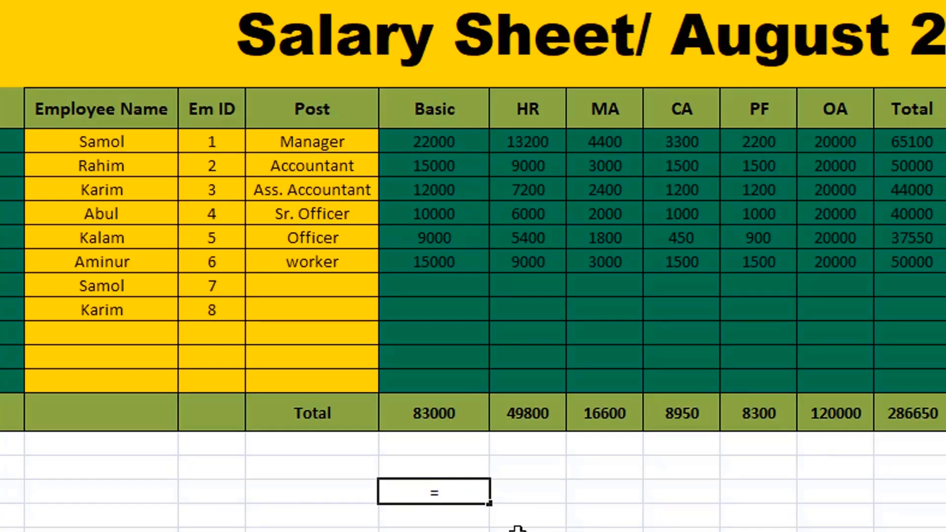
text(sum)
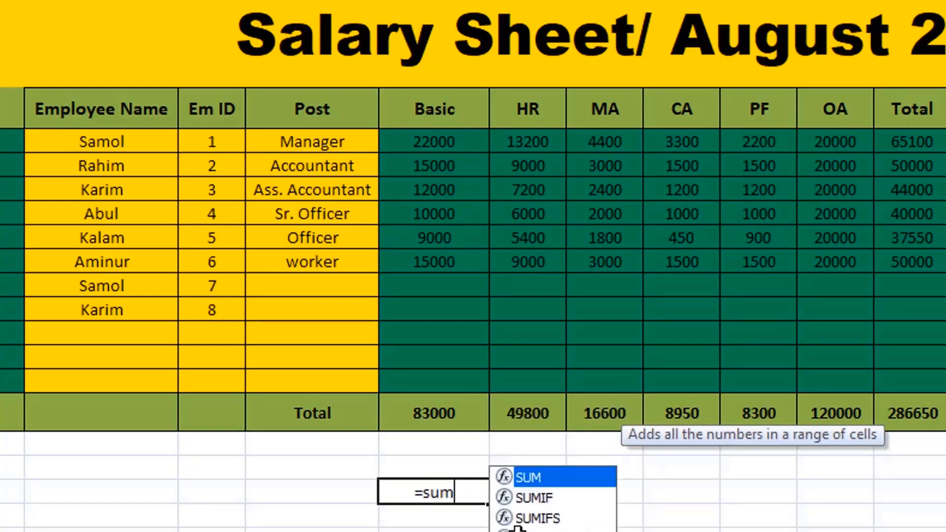
text(()
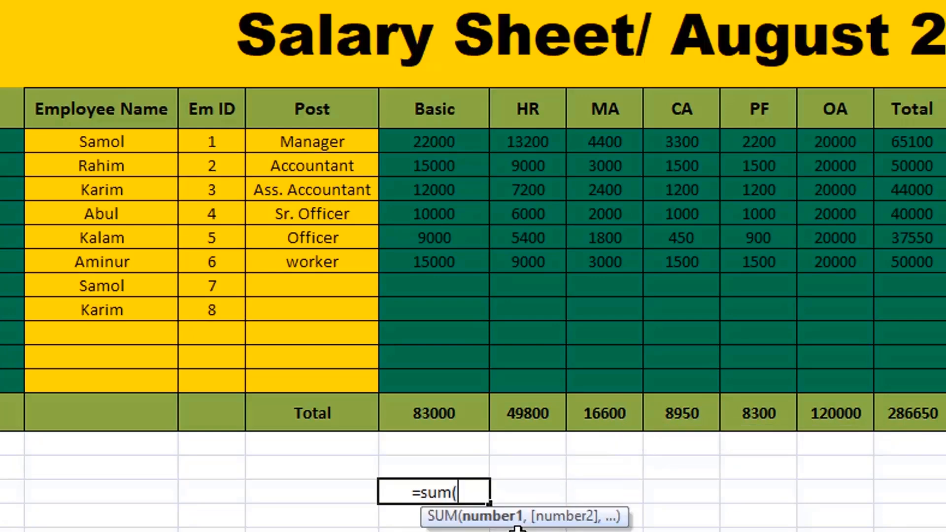
drag(468, 135, 467, 379)
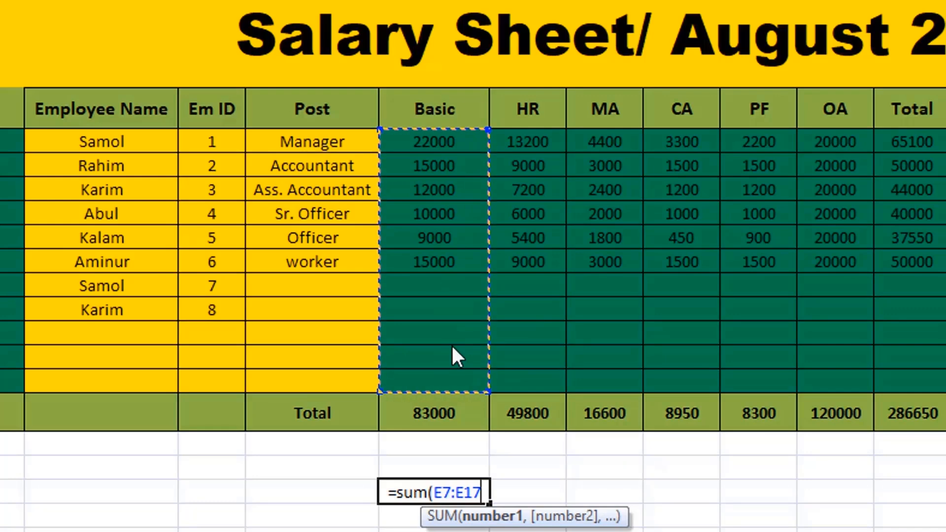
key(Return)
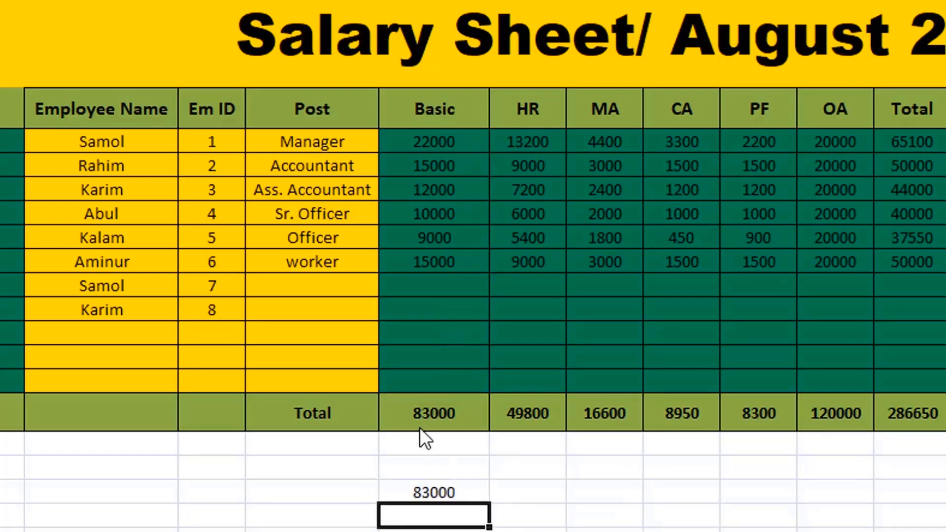
- Enter 5000 in cell E14 and 10000 in cell E15 of the Basic column as test values
click(438, 304)
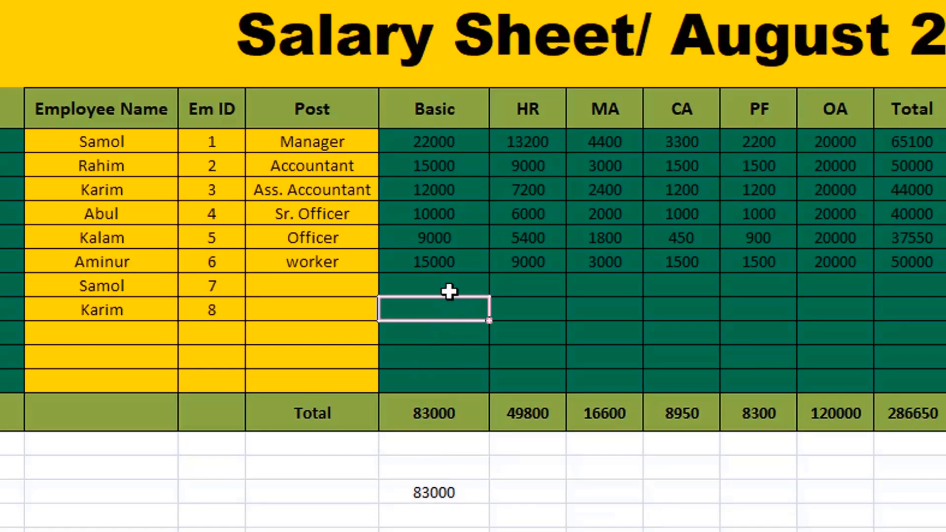
text(500)
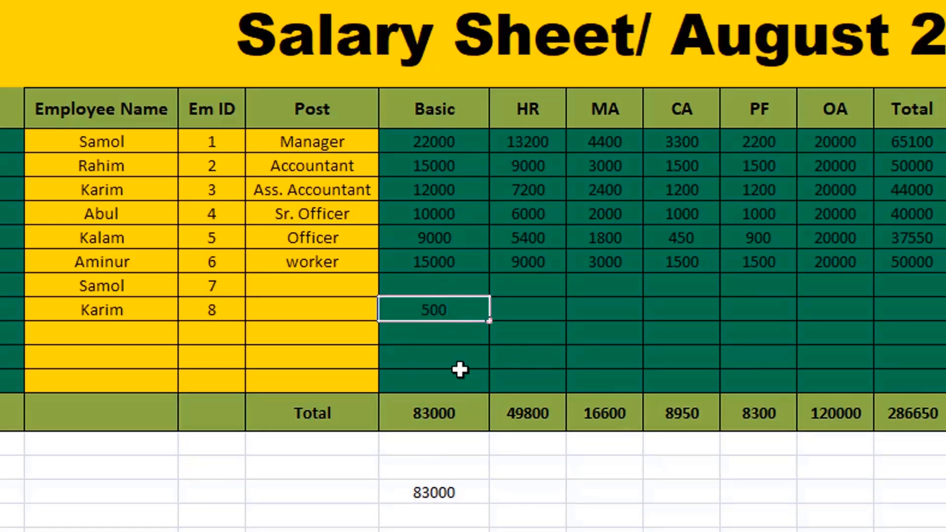
text(0)
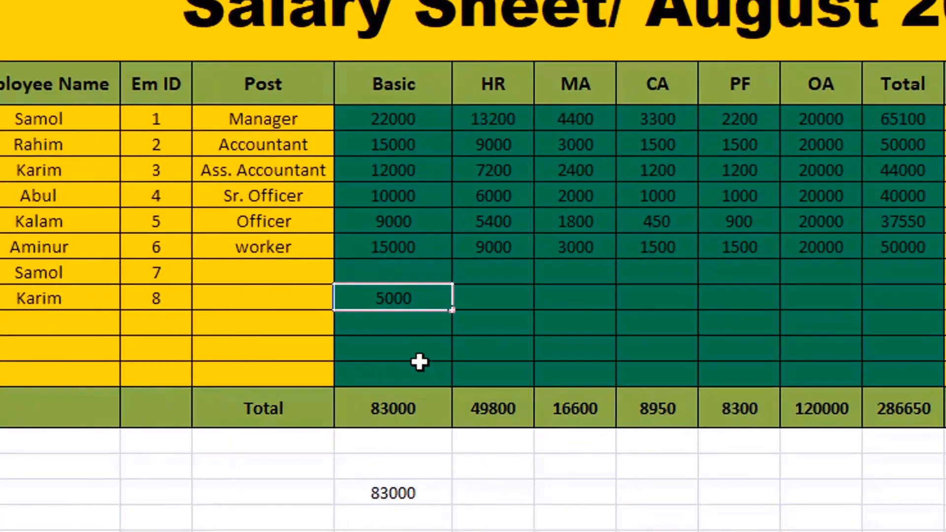
key(Return)
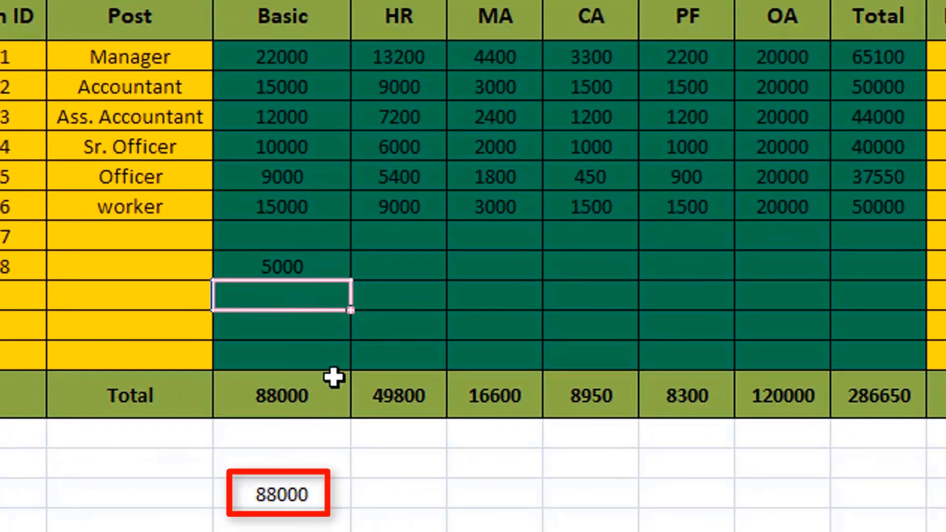
text(10)
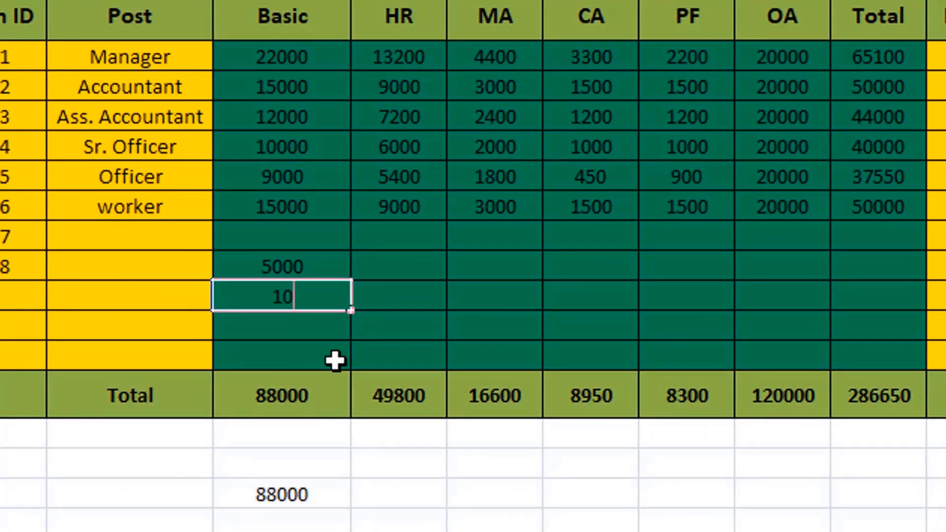
text(000)
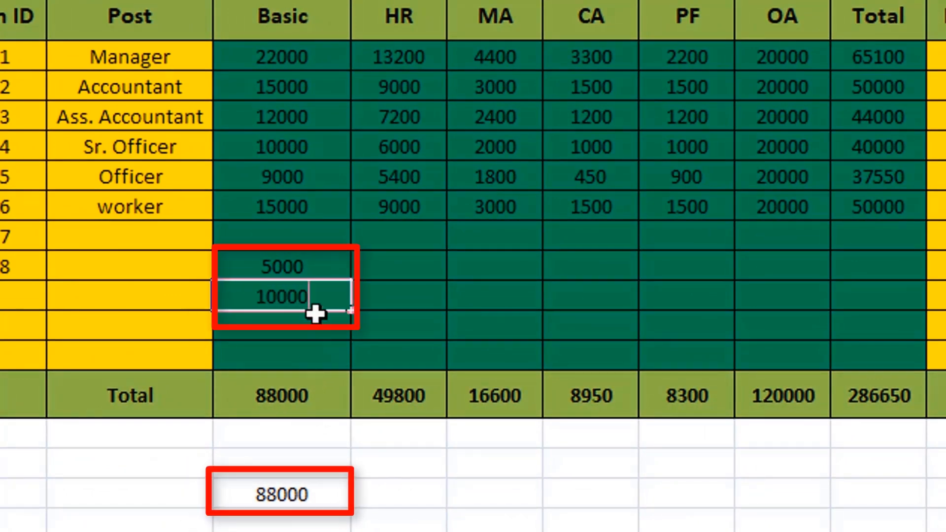
key(Return)
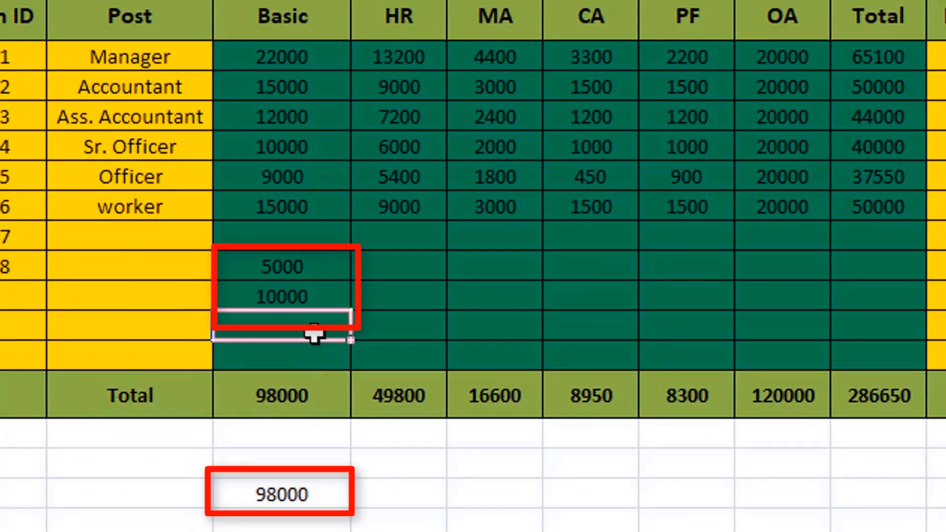
- Remove the test values from cells E14 and E15 of the Basic column
click(313, 274)
key(BackSpace)
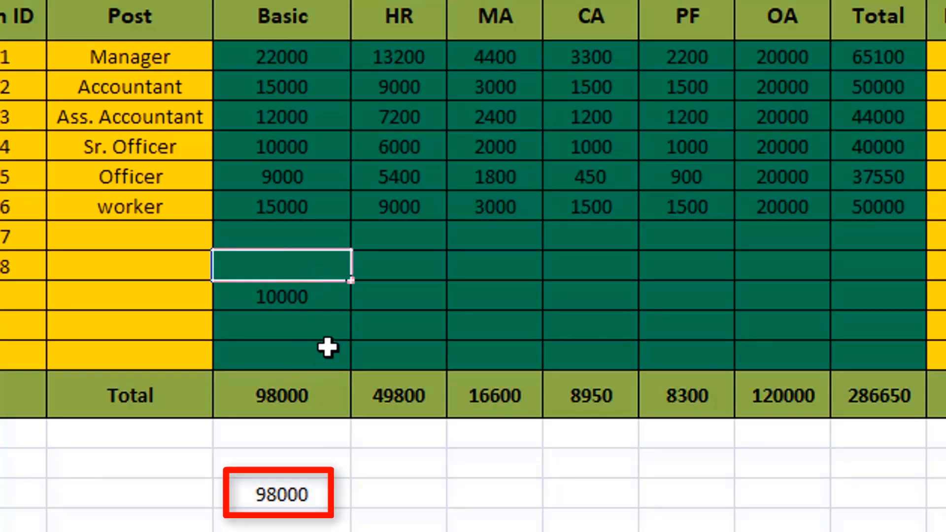
click(321, 322)
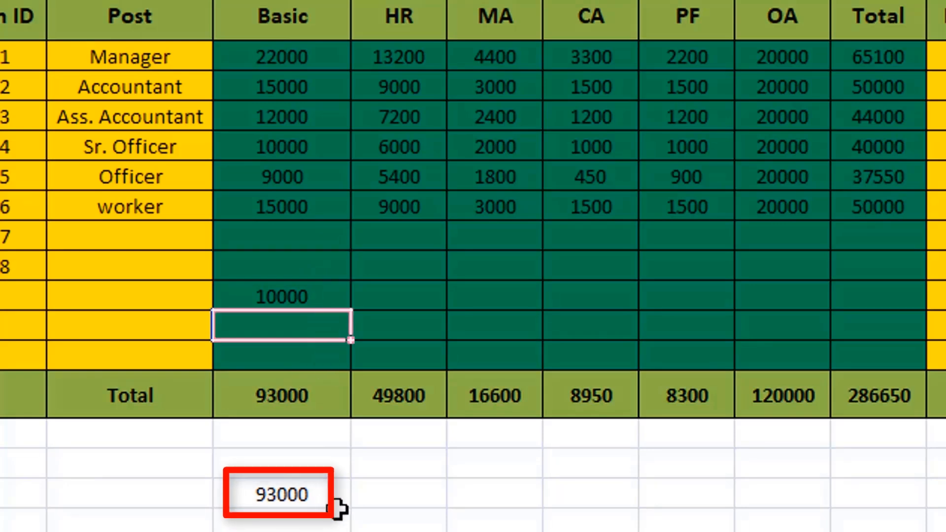
click(310, 297)
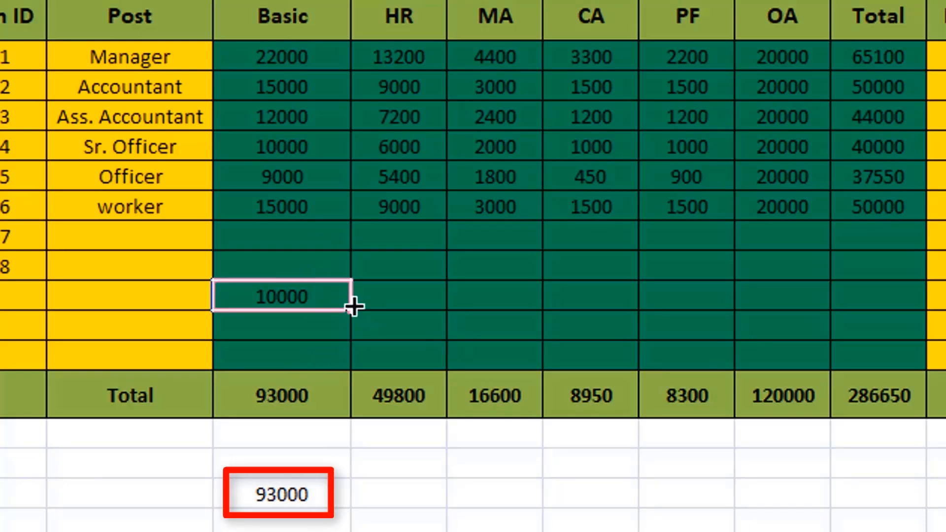
key(BackSpace)
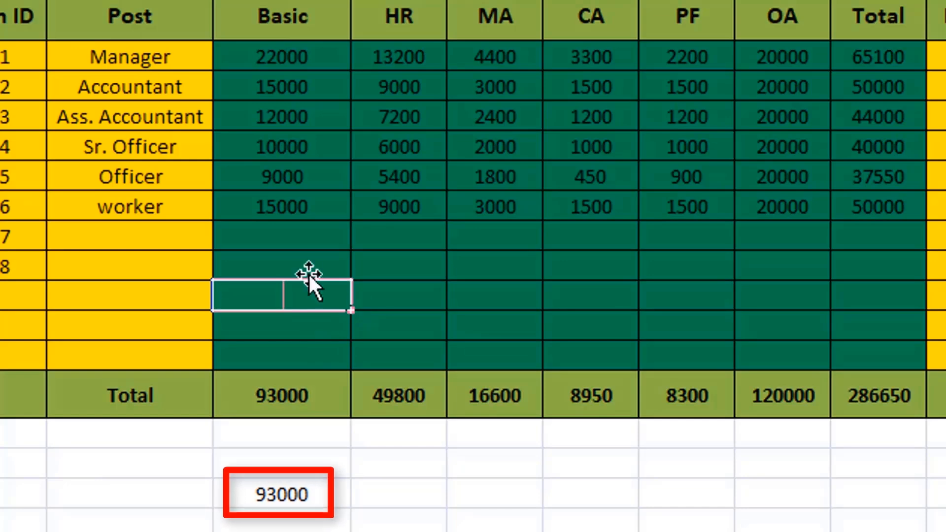
click(303, 243)
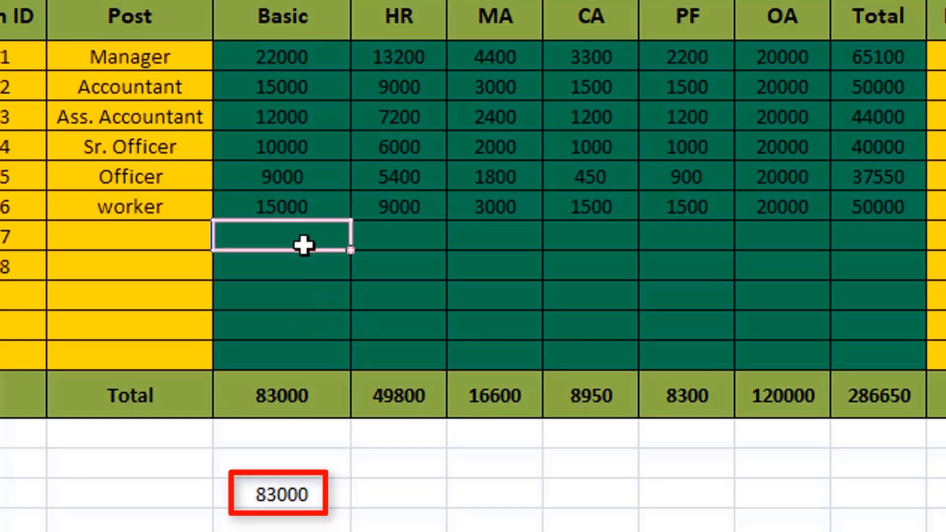
click(326, 496)
key(Delete)
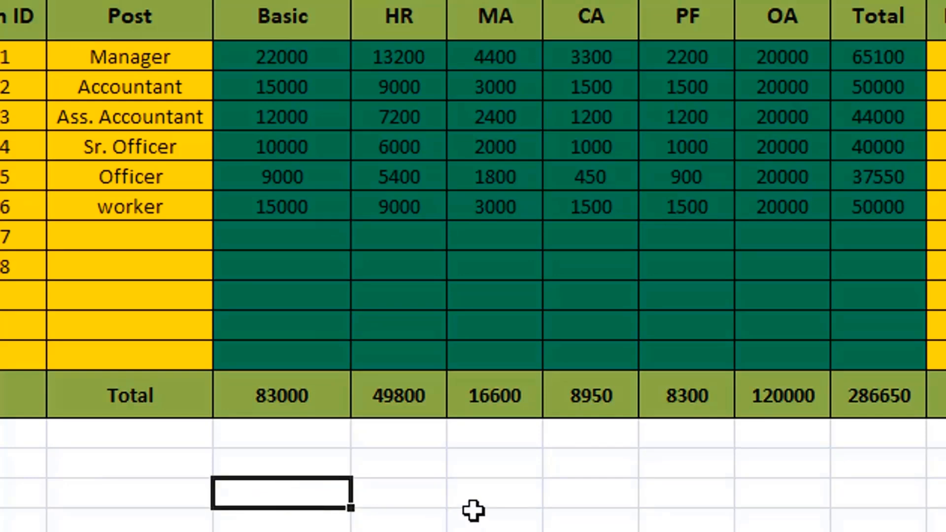
text(=)
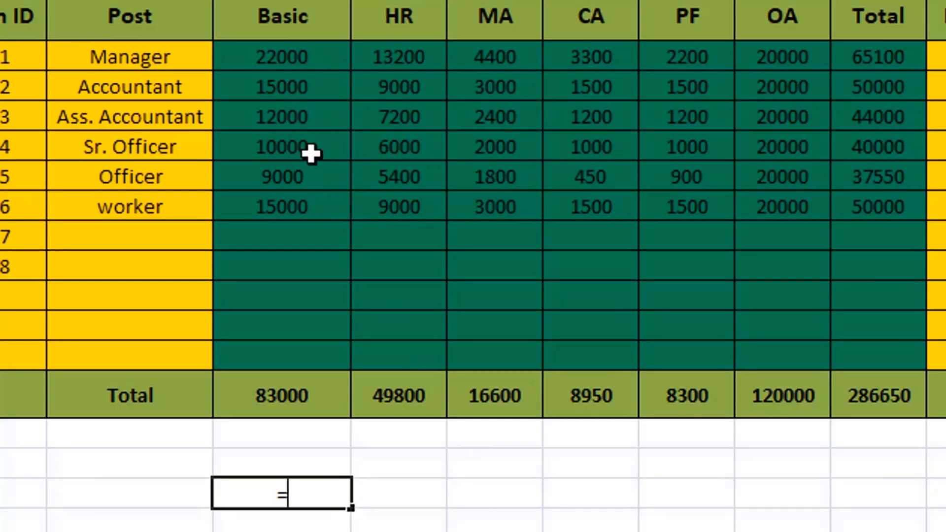
text(2200)
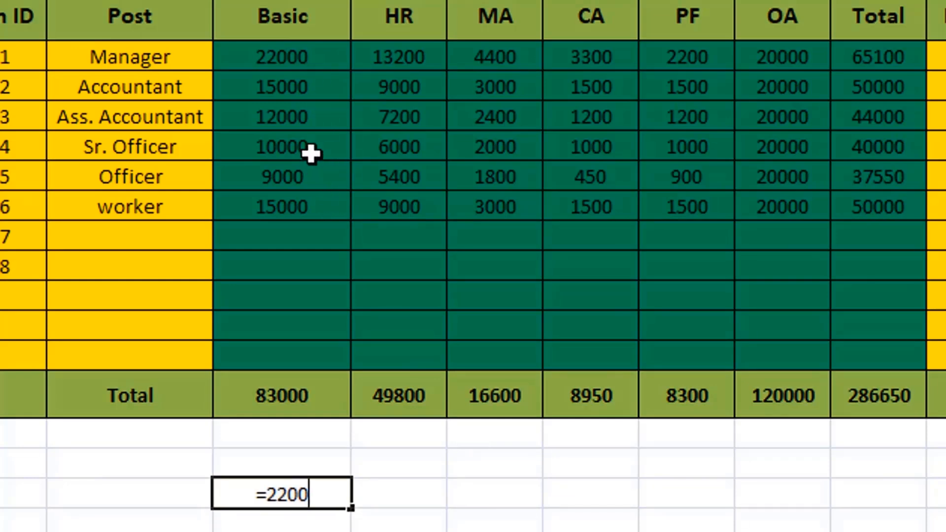
text(0-)
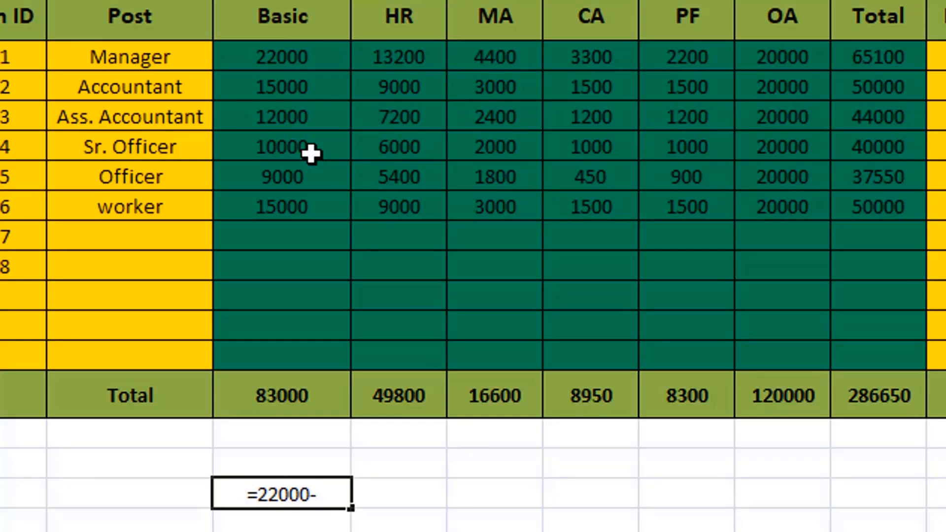
text(100)
text(00)
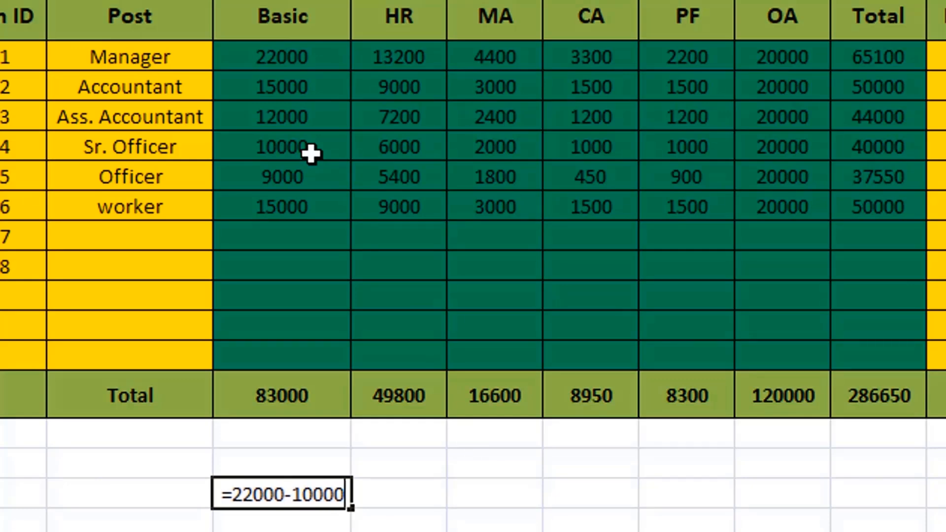
key(Return)
- Replace the content of cell E21 with the formula =E7-E10-E11 to subtract two Basic values from the Manager's Basic
click(333, 494)
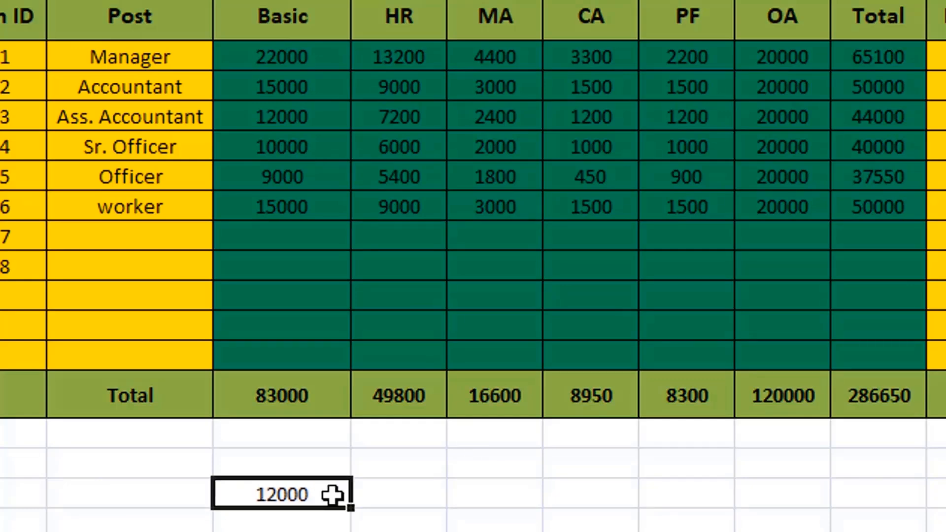
text(=)
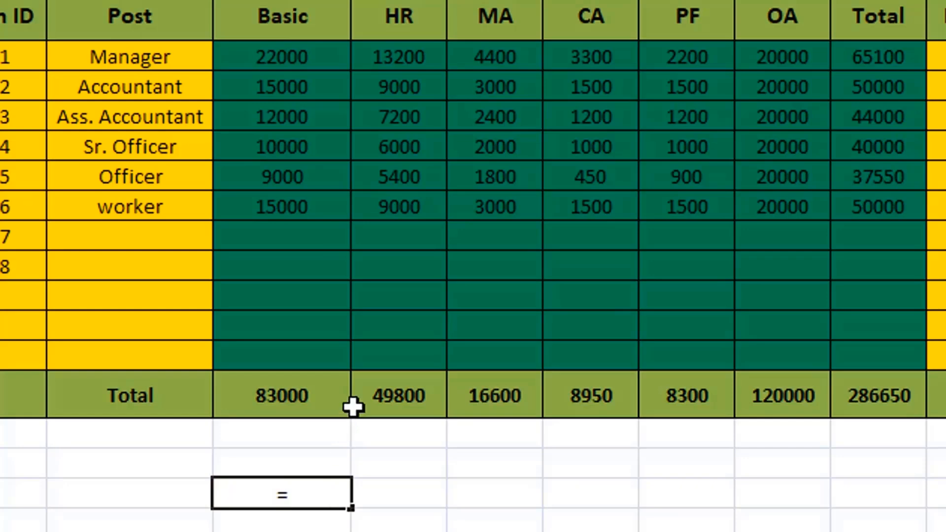
click(306, 60)
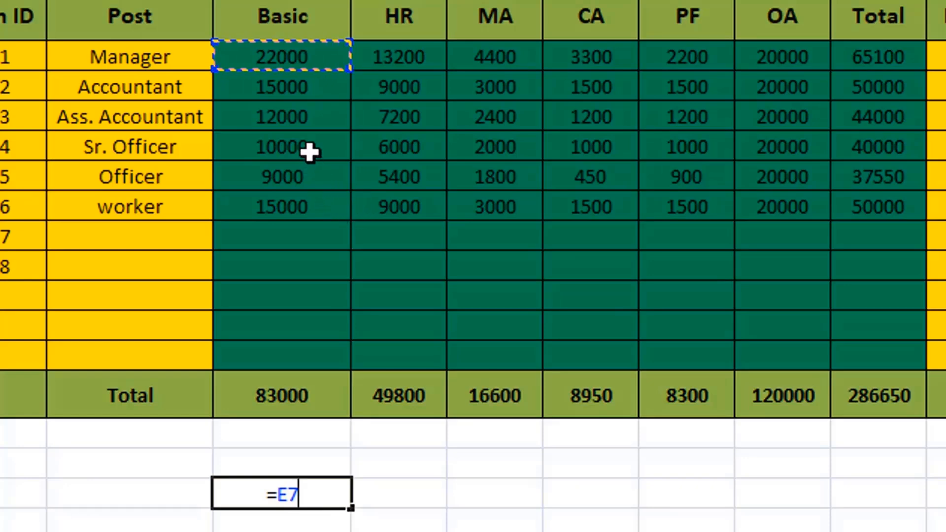
text(-)
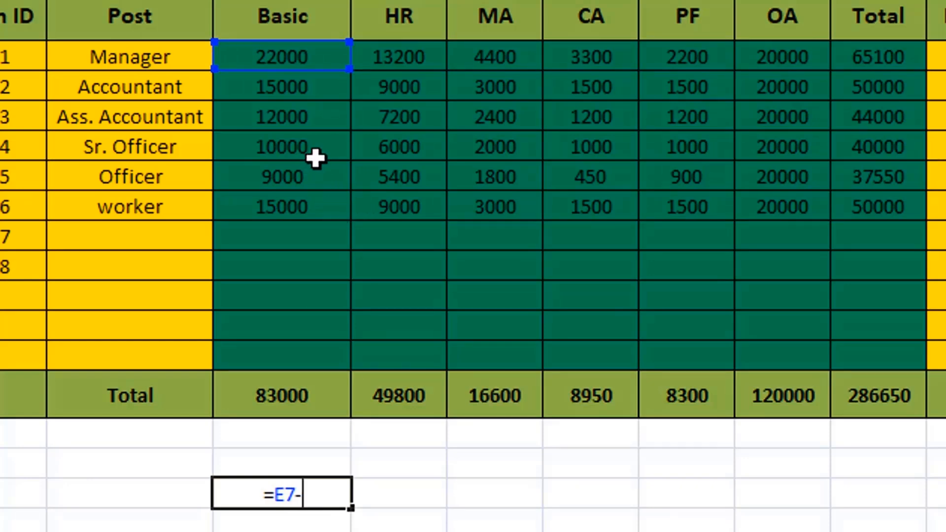
click(315, 148)
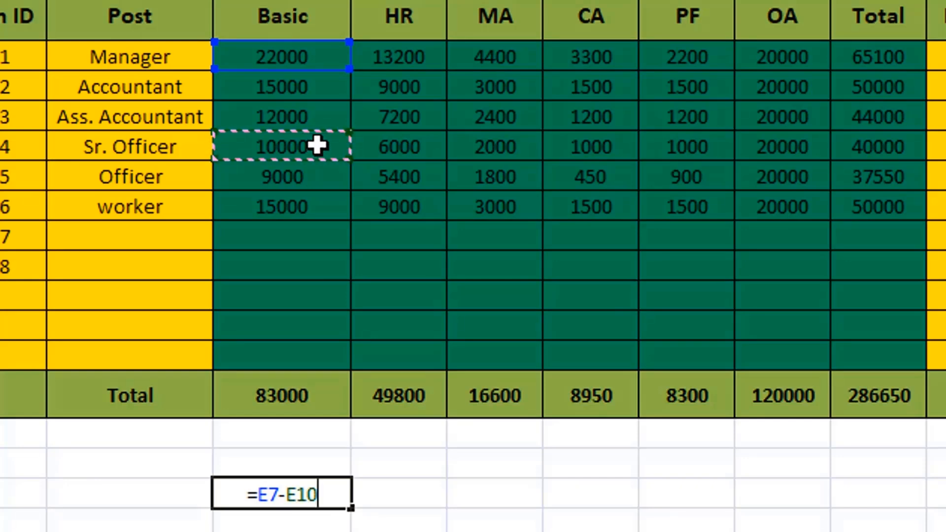
text(-)
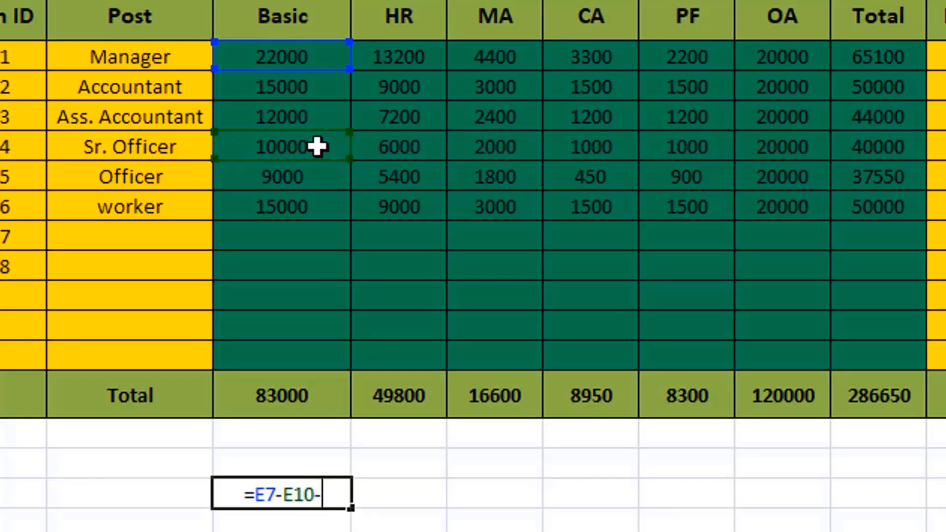
click(313, 176)
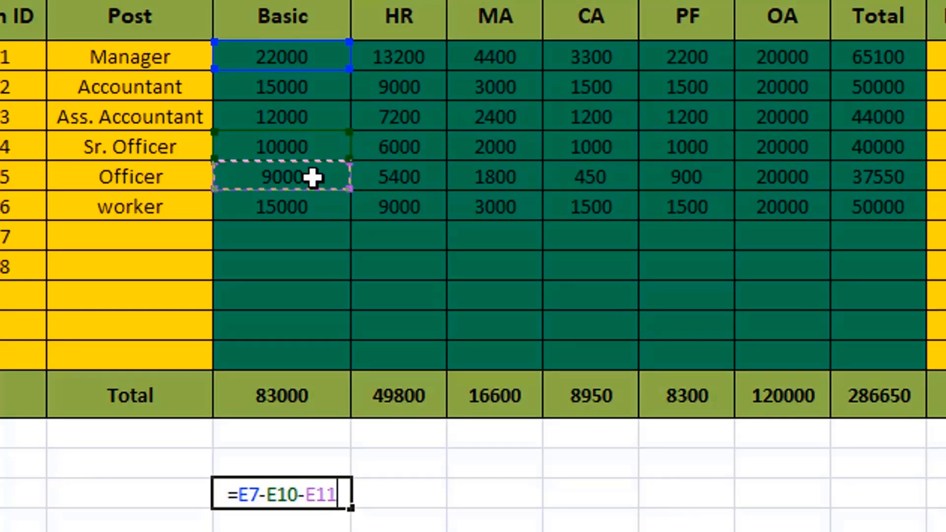
key(Return)
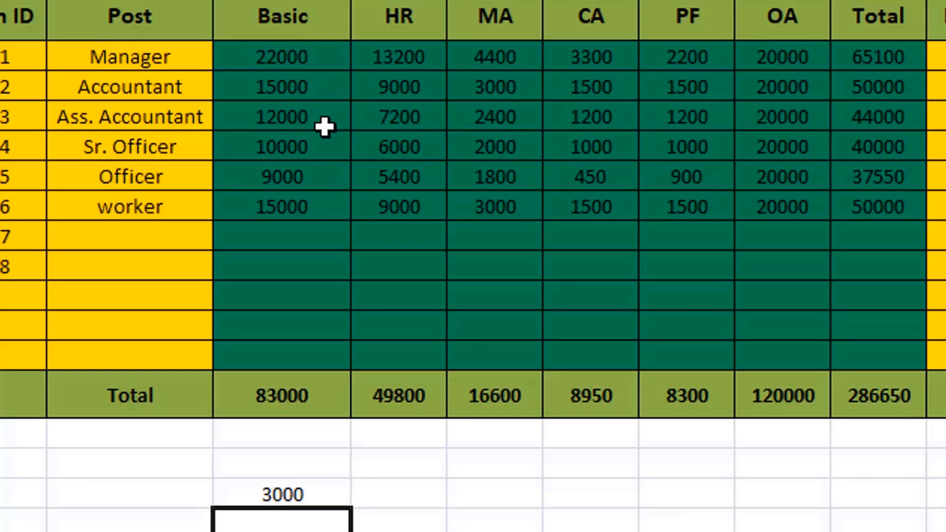
- Clear cell E21 and enter the formula =E7-F7 to subtract the Manager's HR from the Basic value
click(310, 500)
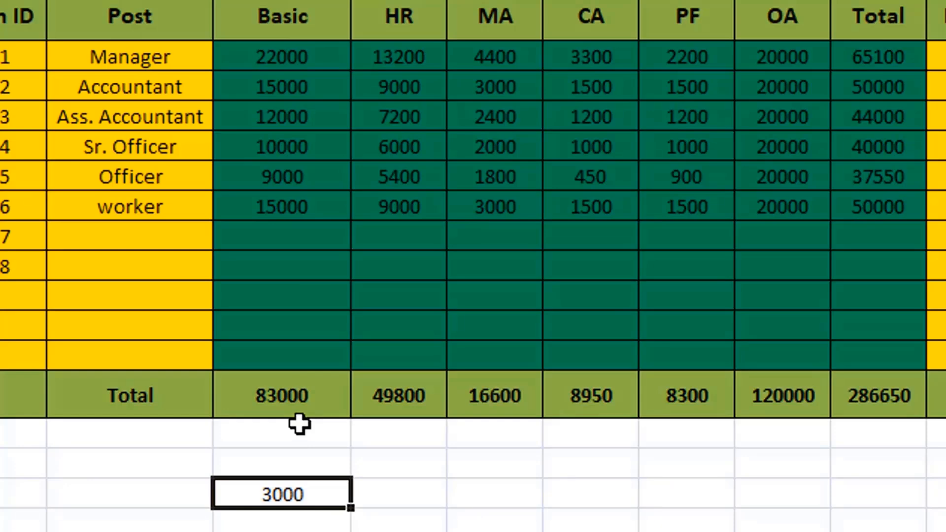
key(BackSpace)
text(=)
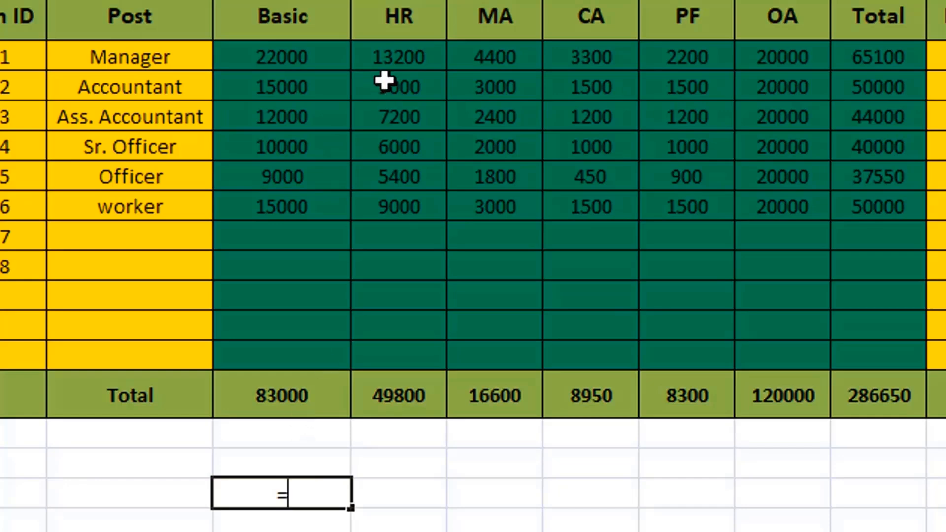
click(282, 60)
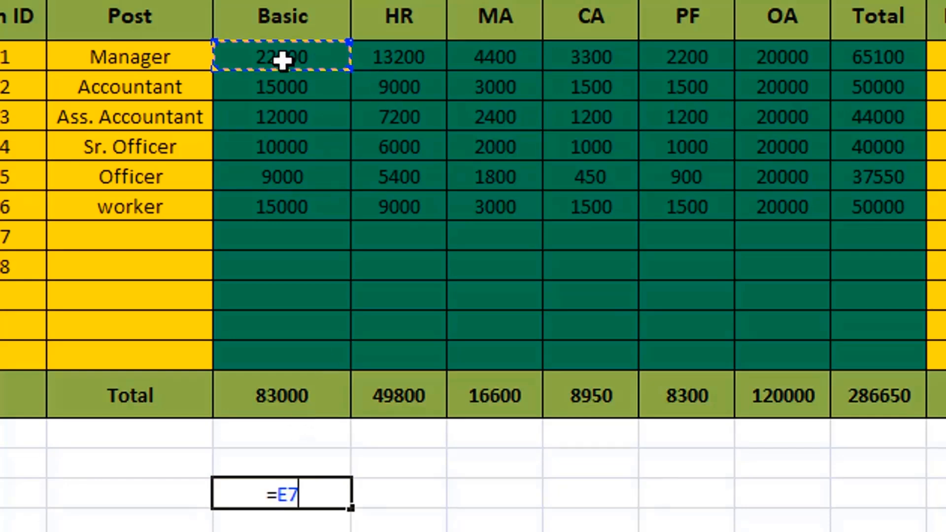
text(-)
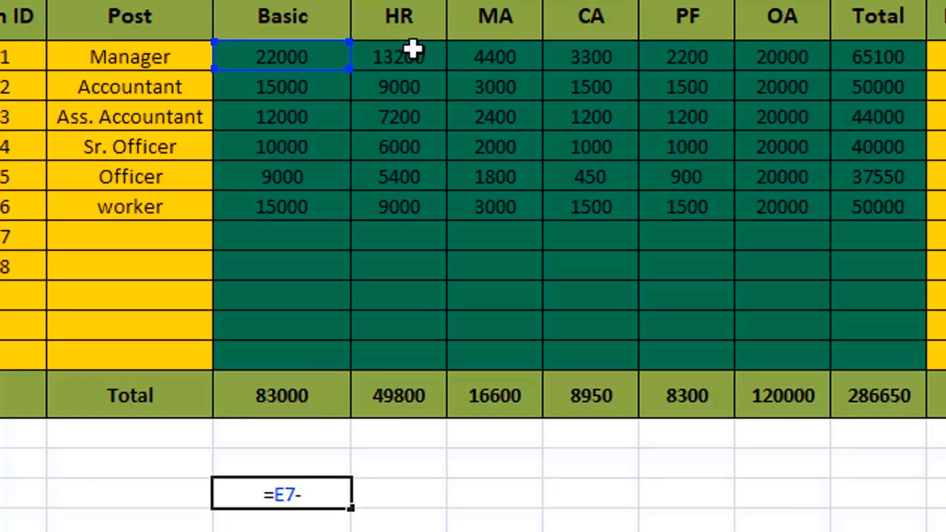
click(419, 56)
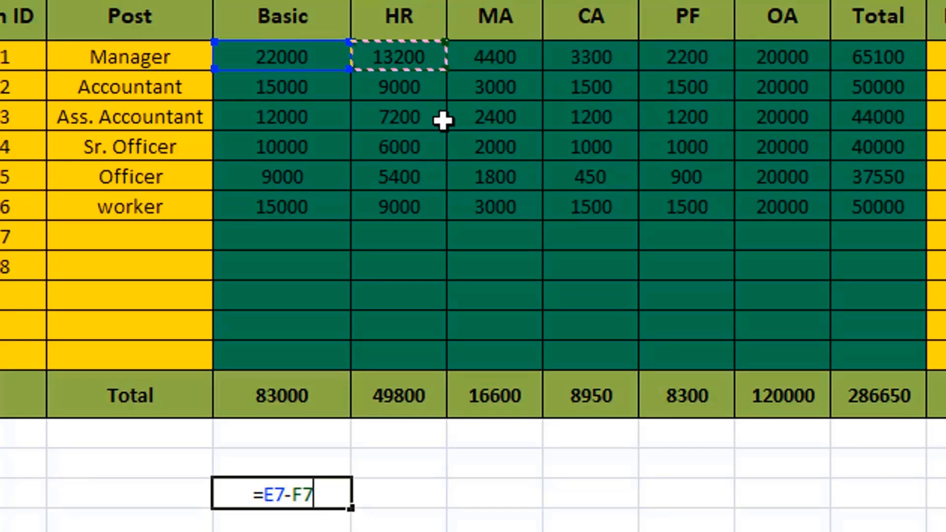
key(Return)
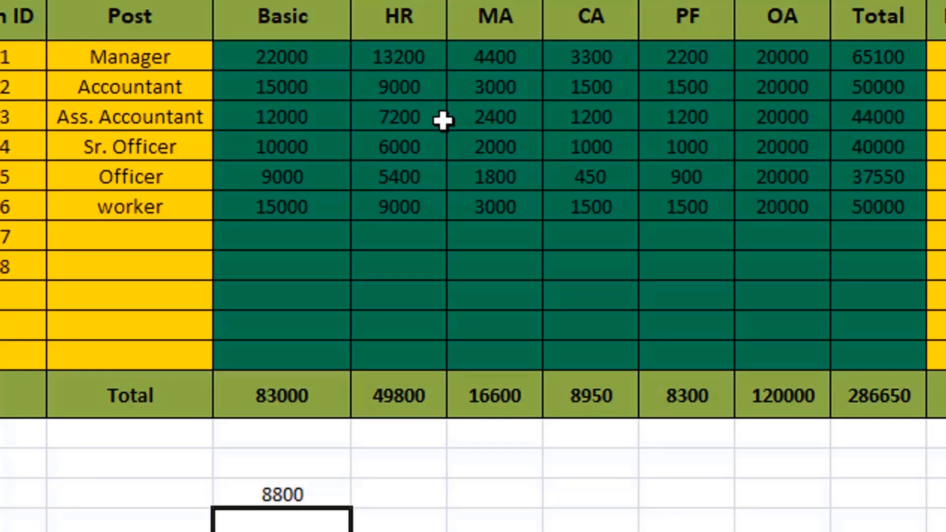
- Clear cell E21 and enter the formula =C8*C14 to multiply two values of the Em ID column
click(329, 490)
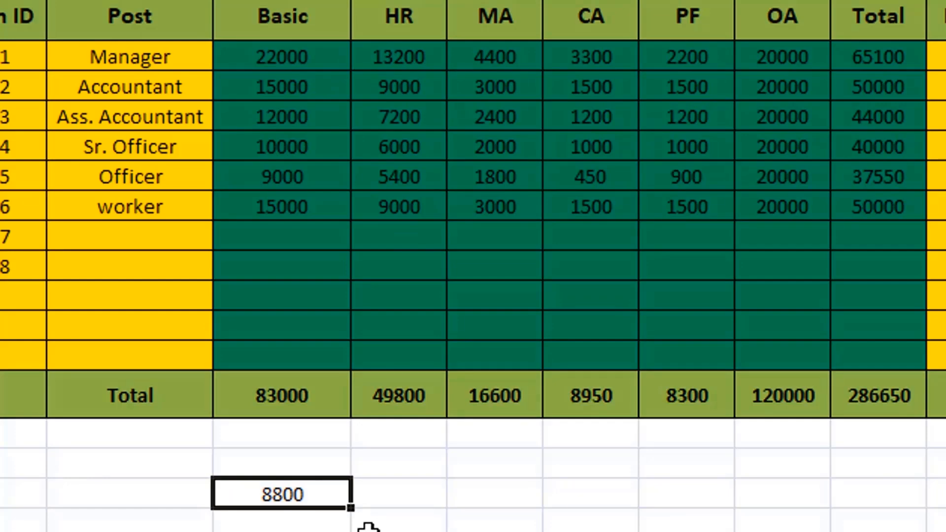
key(Delete)
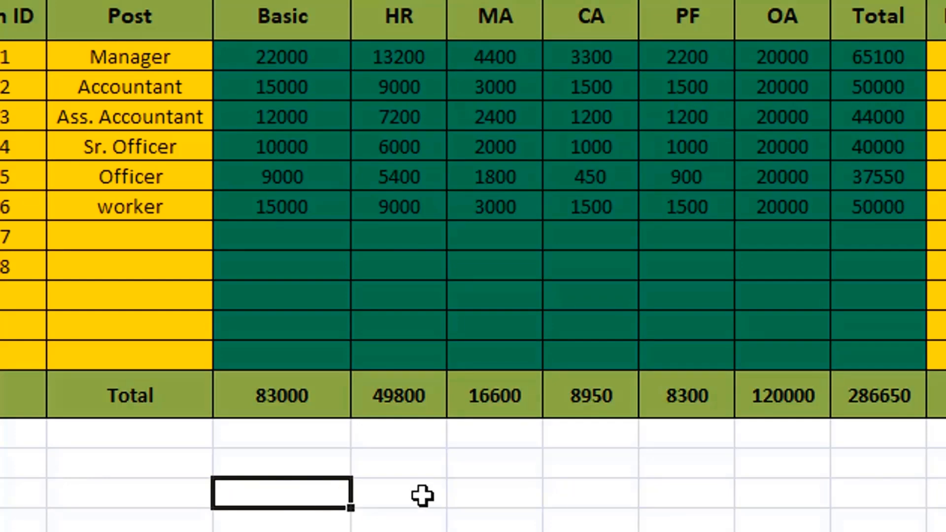
text(=)
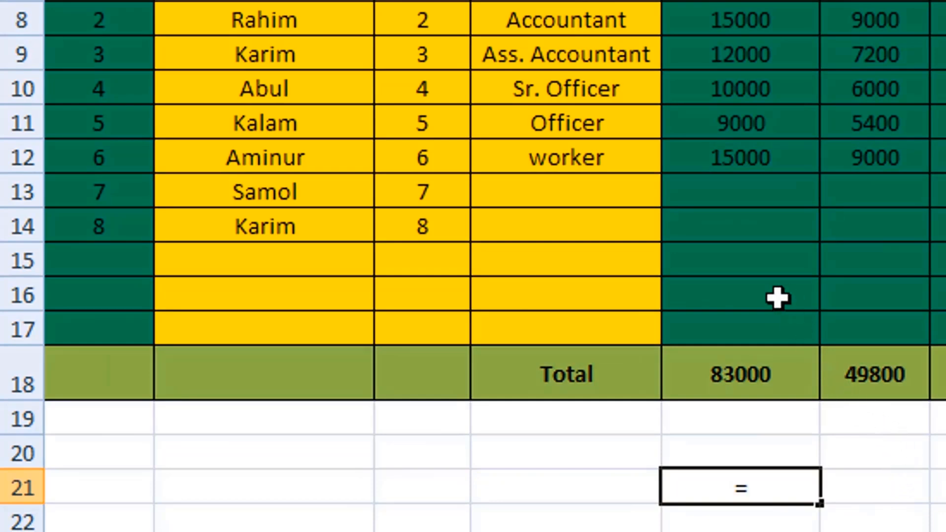
click(432, 24)
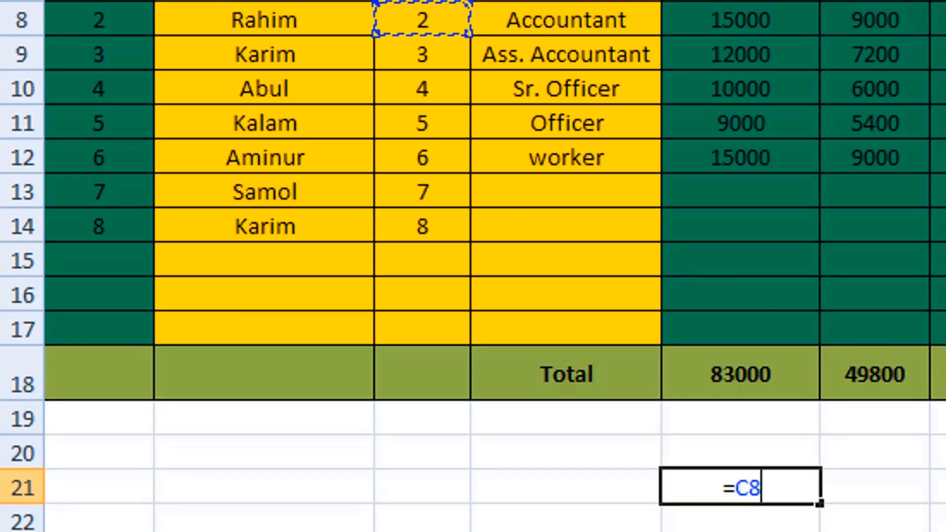
text(*)
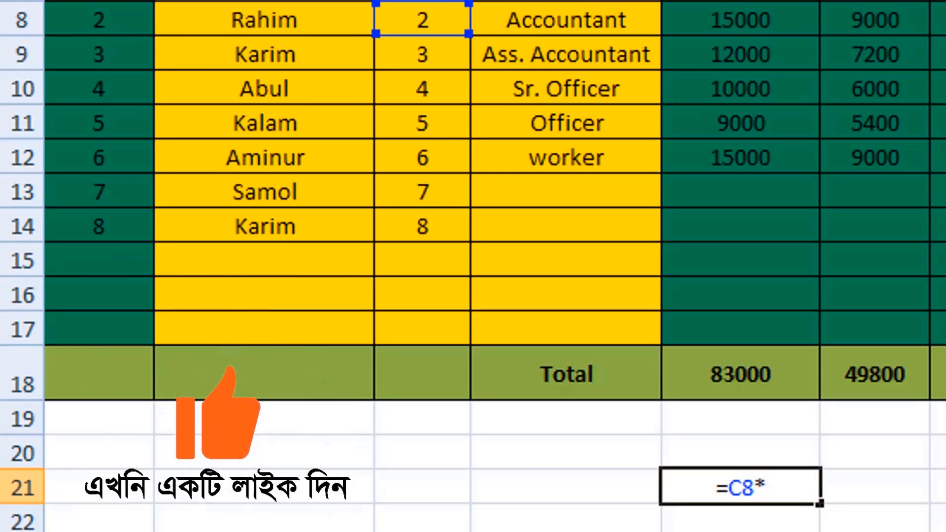
click(439, 223)
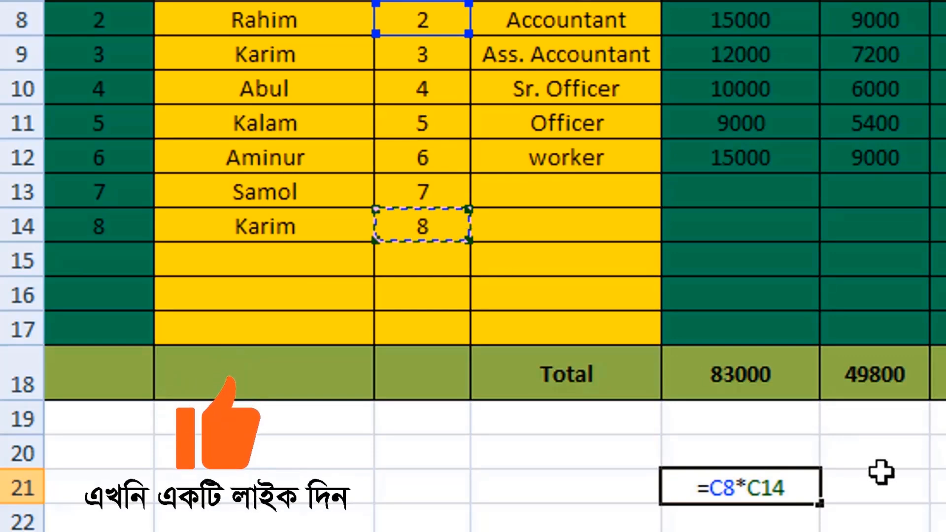
key(Return)
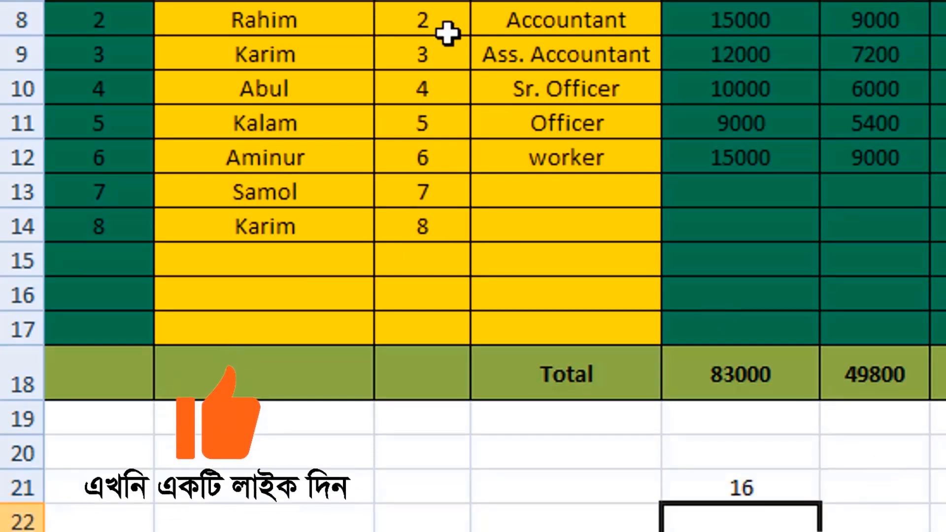
- Replace the formula in cell E21 with =5*7 to multiply two plain numbers
click(755, 487)
text(=)
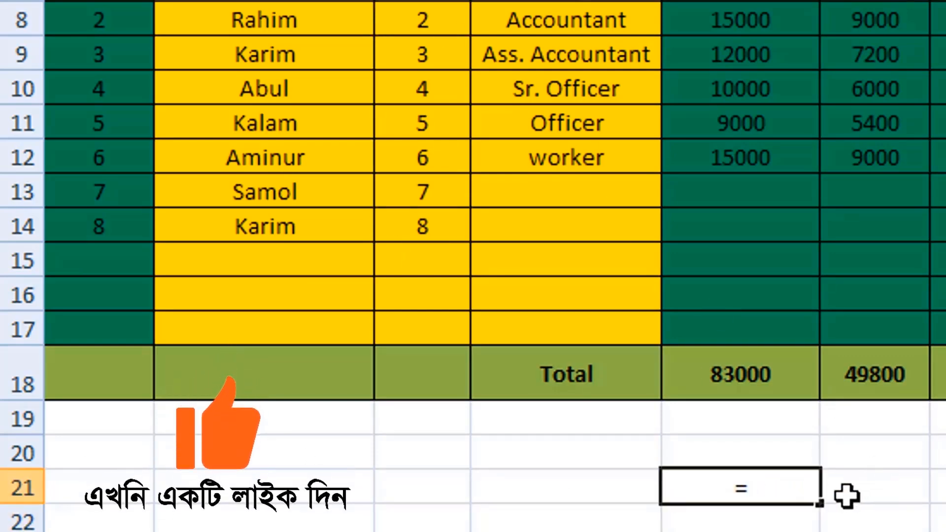
text(5*7)
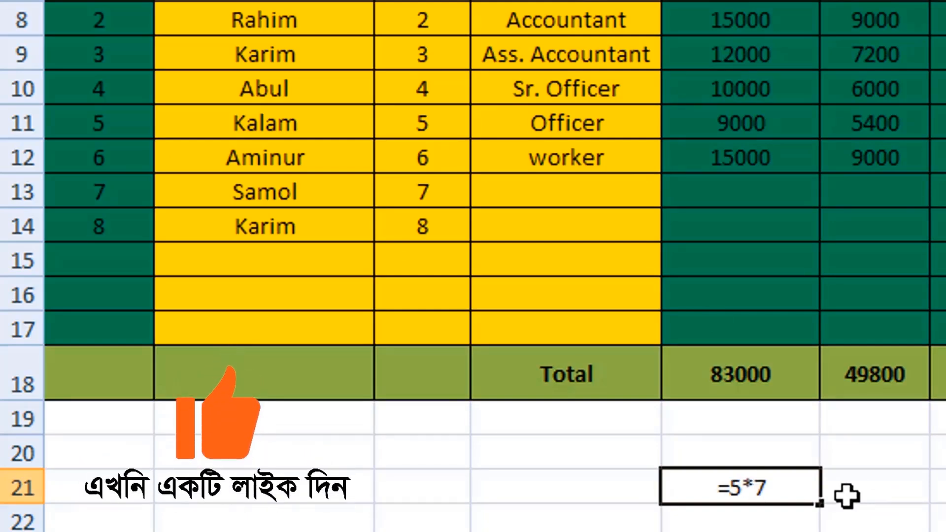
key(Return)
- Replace the formula in cell E21 with =product(C9*C12) to multiply two Em ID values using the PRODUCT function
key(Up)
text(=)
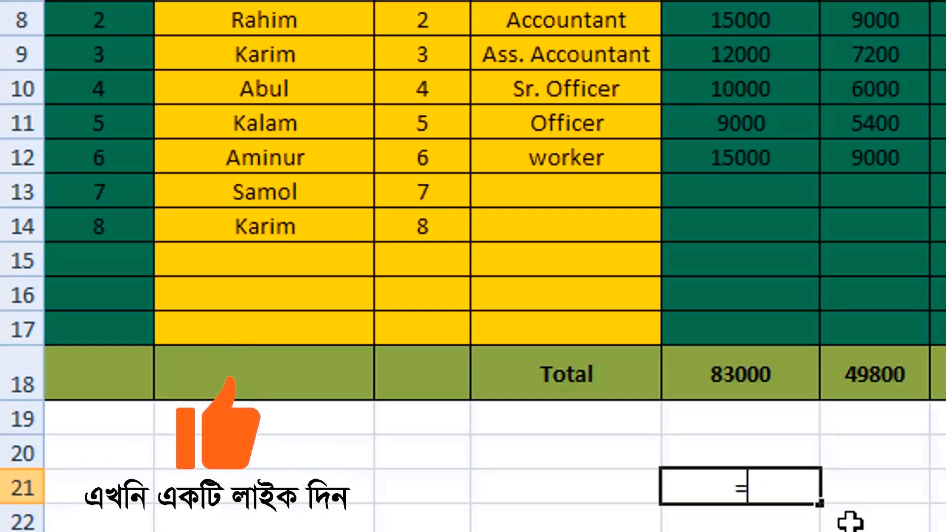
text(pr)
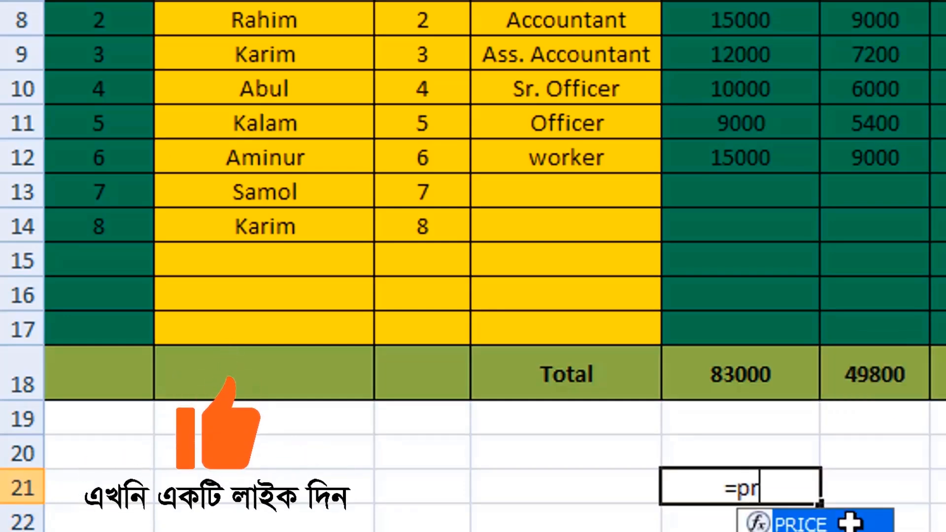
text(oduct)
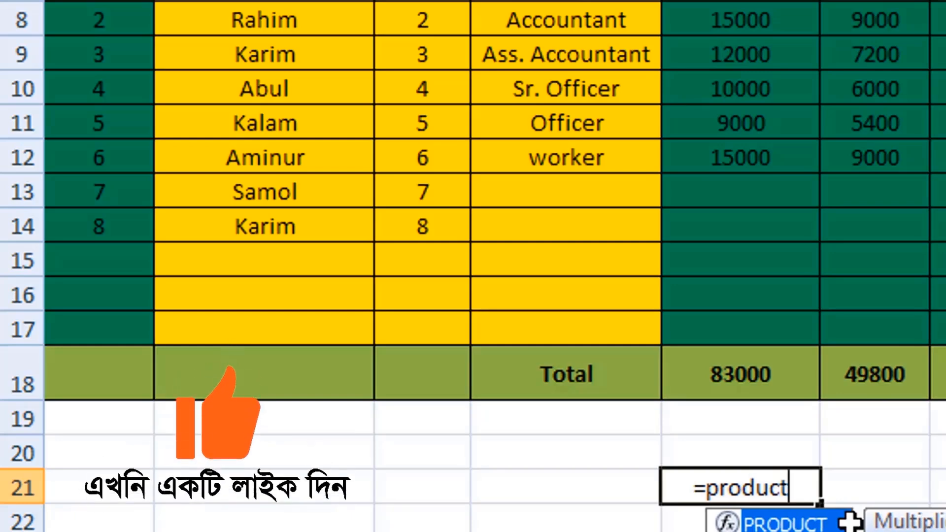
text(()
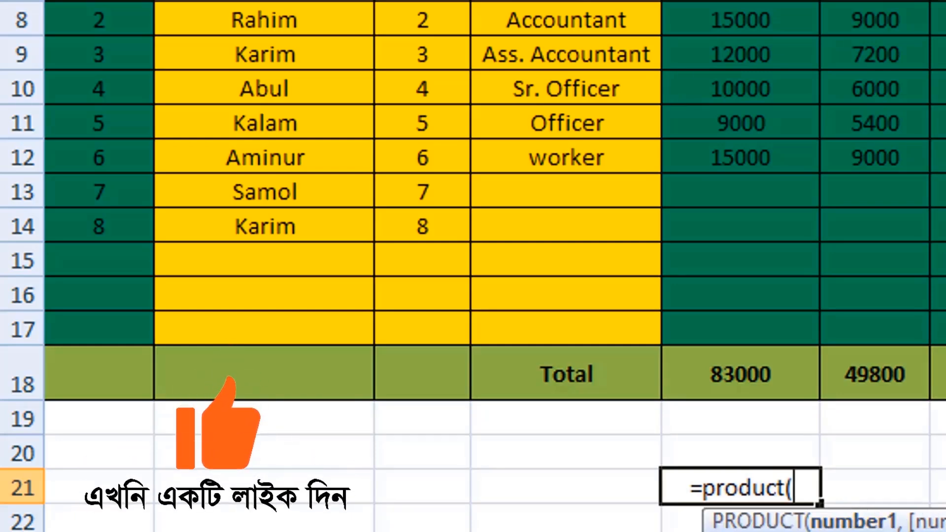
click(422, 53)
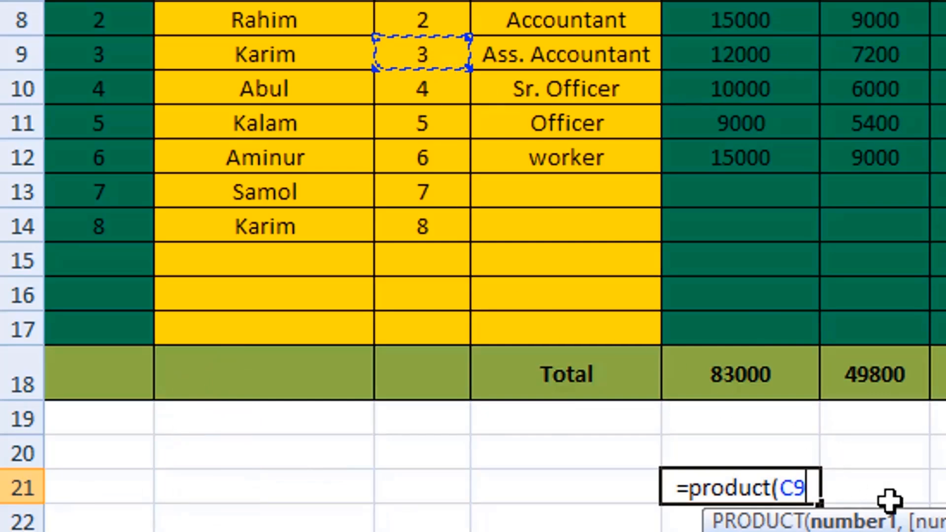
text(*)
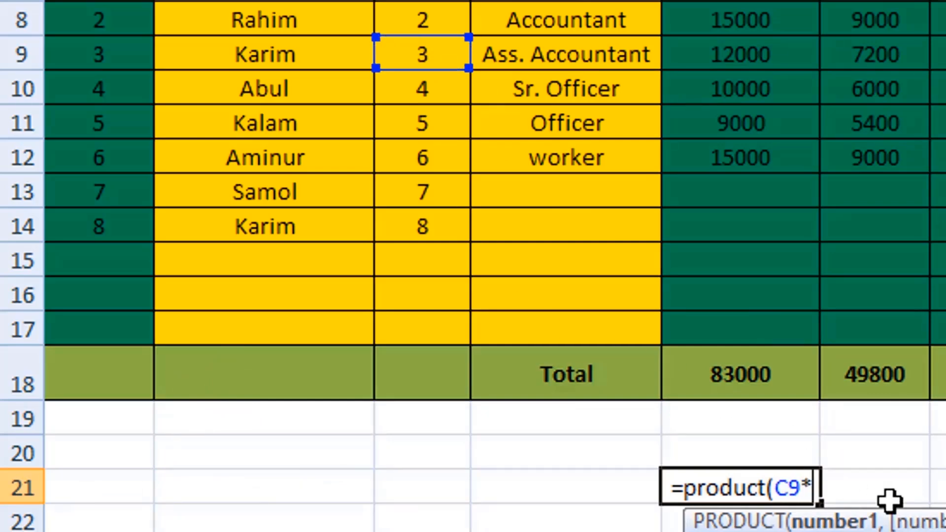
click(442, 159)
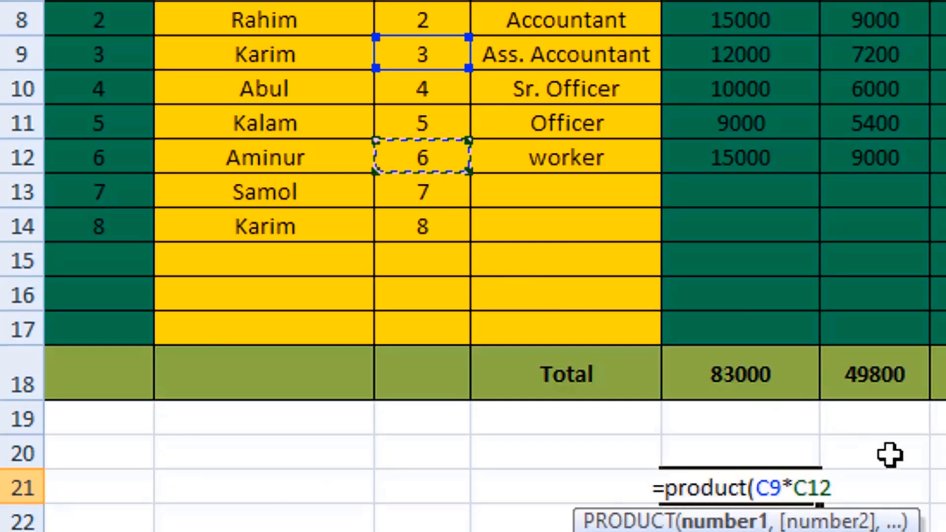
key(Return)
- Clear cell E21 and enter the formula =22000/5 to divide two plain numbers
click(788, 494)
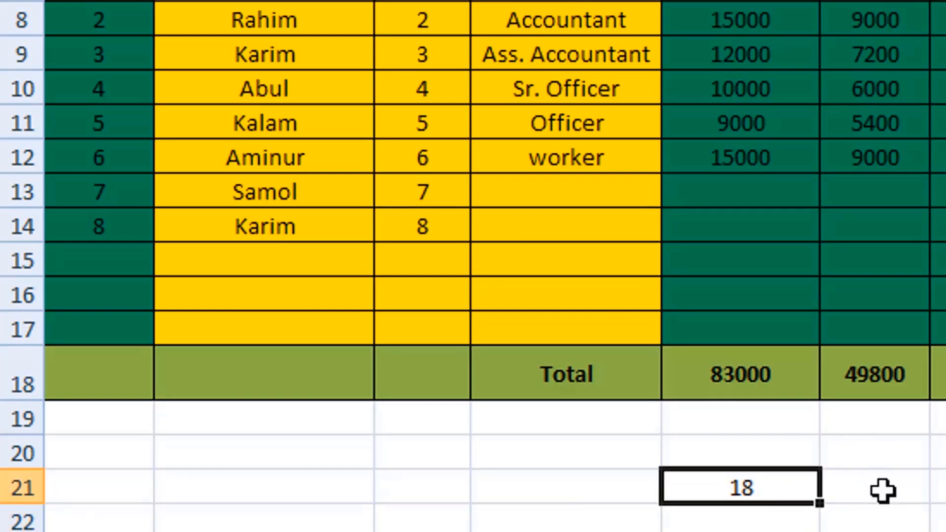
key(Delete)
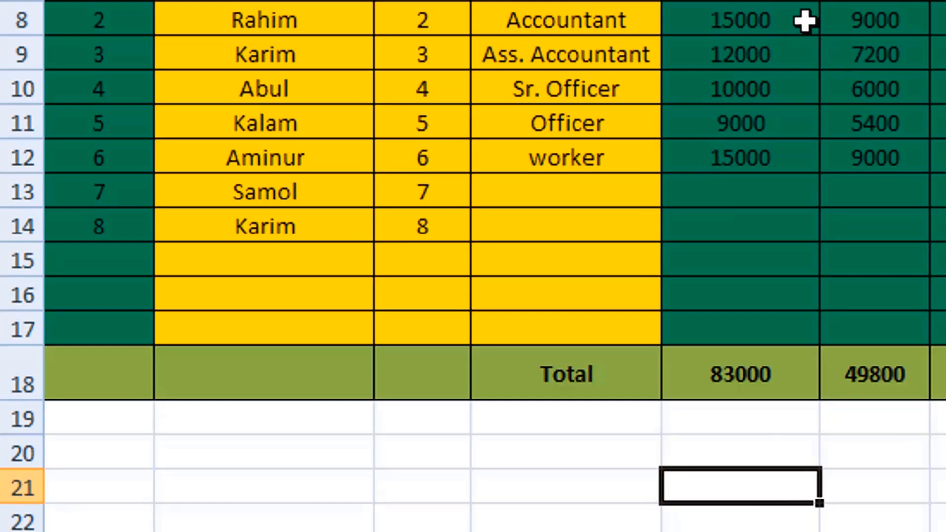
text(=)
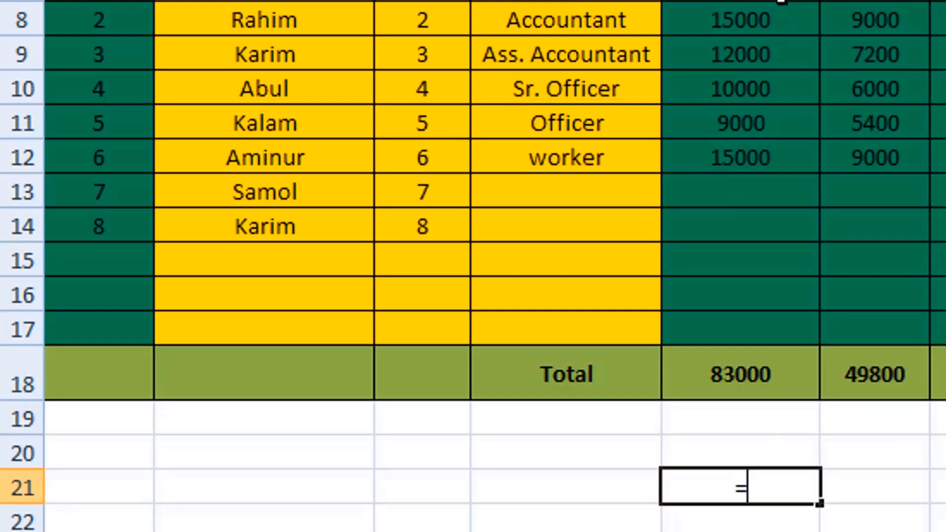
text(2200)
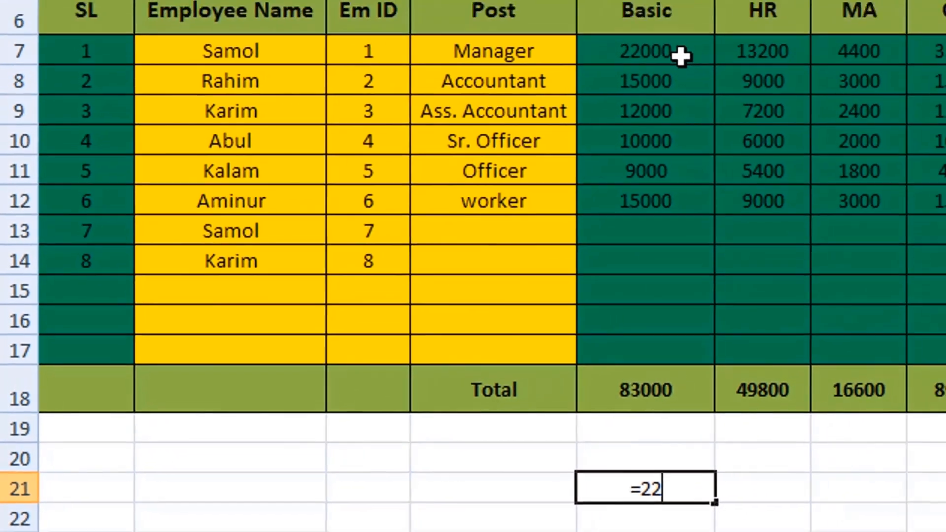
text(0)
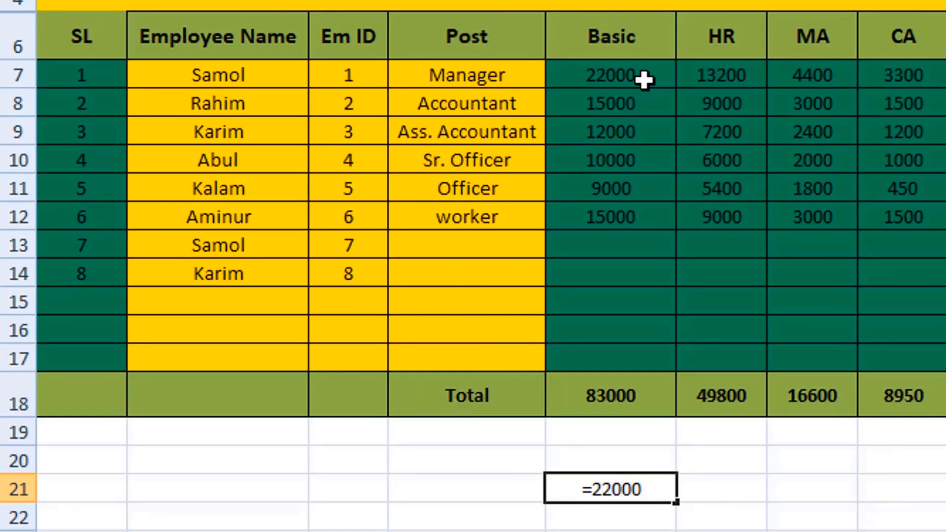
text(/)
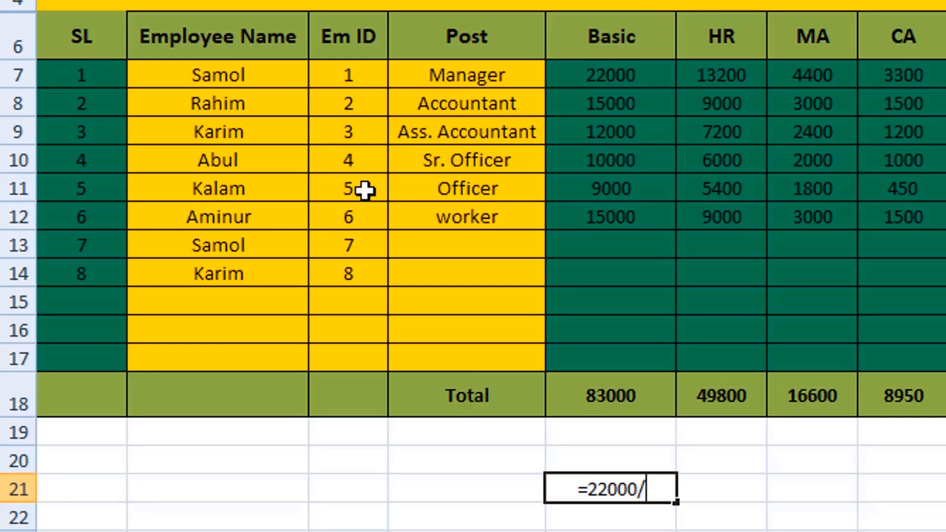
text(5)
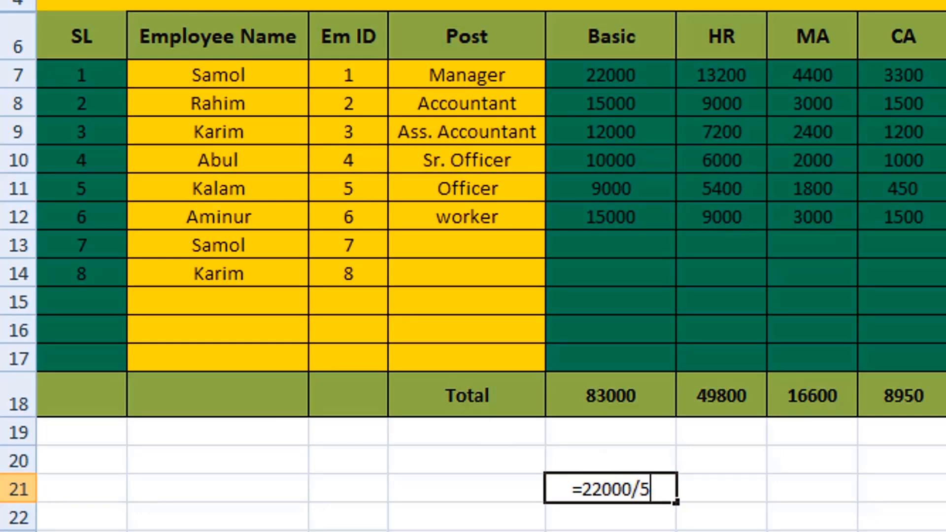
key(Return)
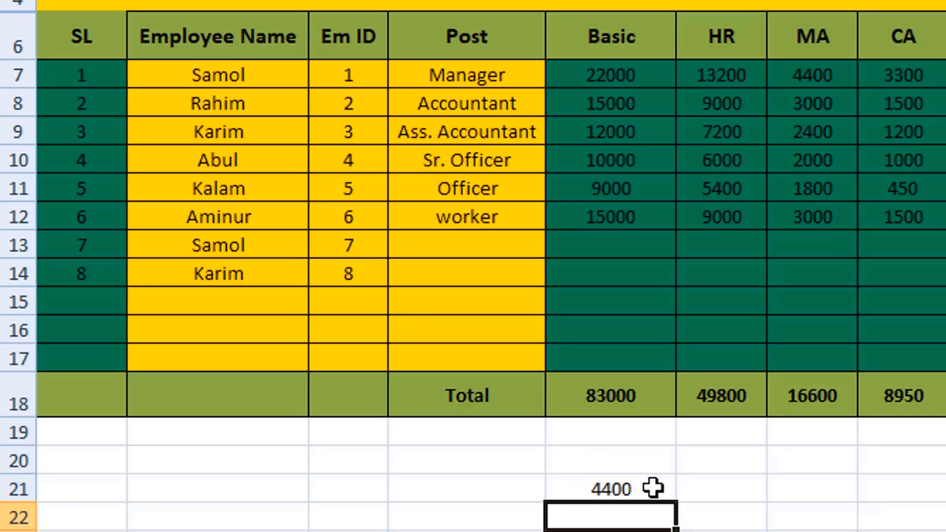
- Replace the formula in cell E21 with =E7/C11 to divide the Manager's Basic by an Em ID value
click(637, 490)
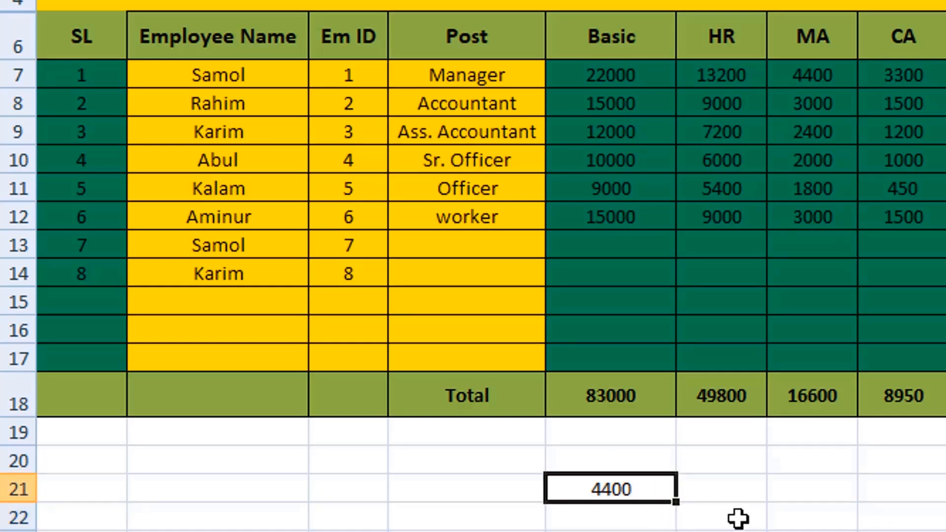
text(=)
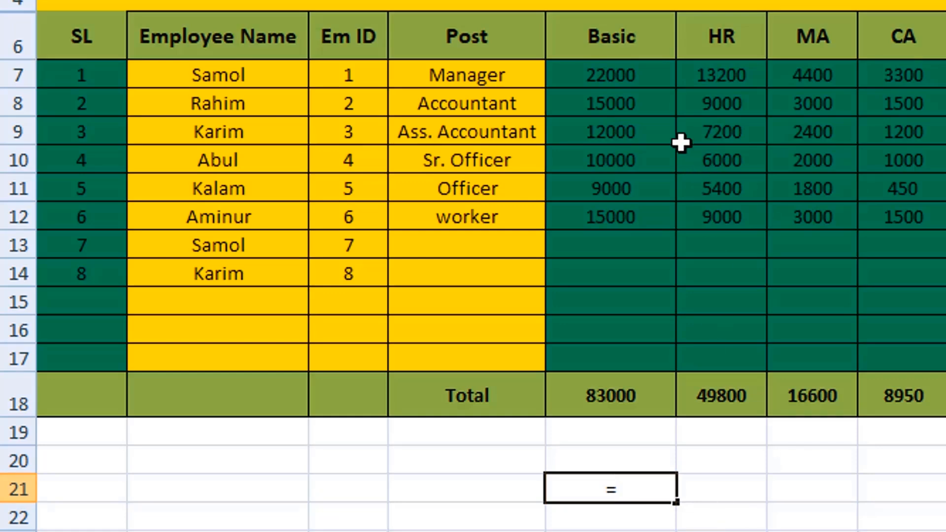
click(643, 75)
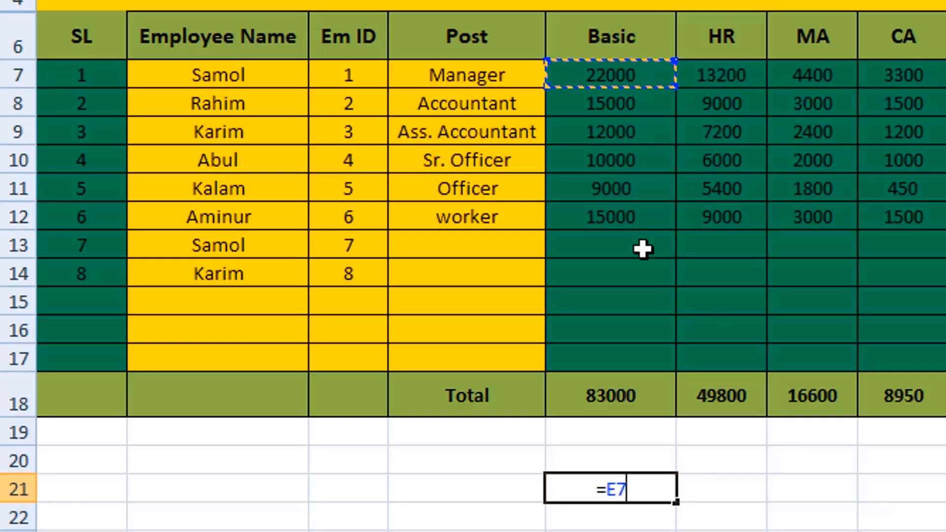
text(?)
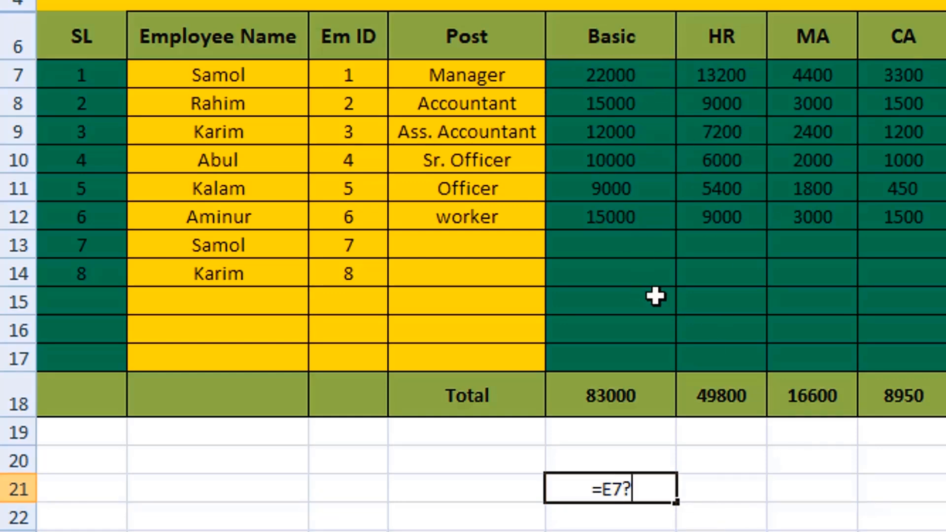
key(BackSpace)
text(/)
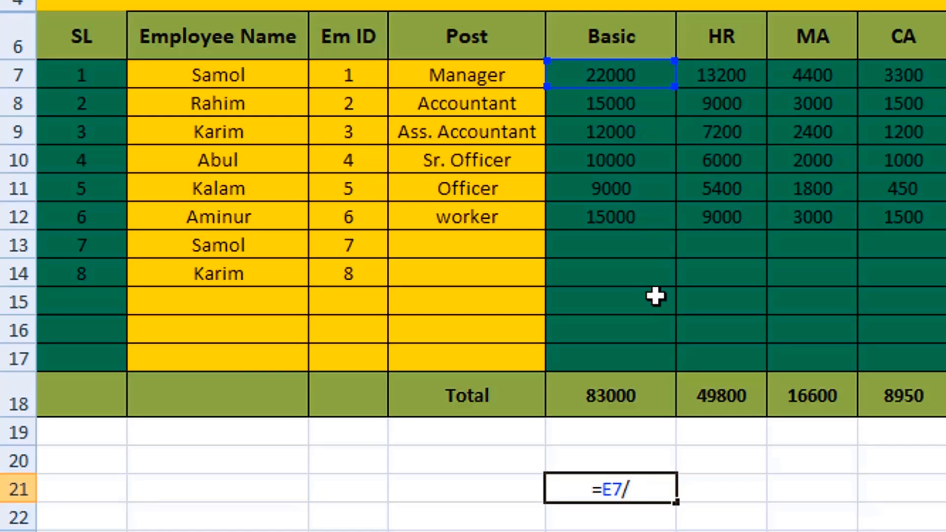
click(353, 188)
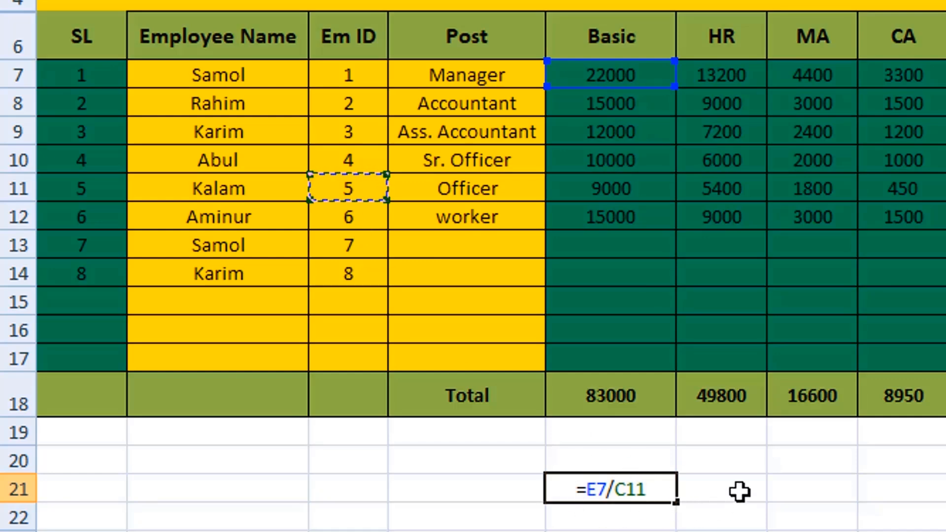
key(Return)
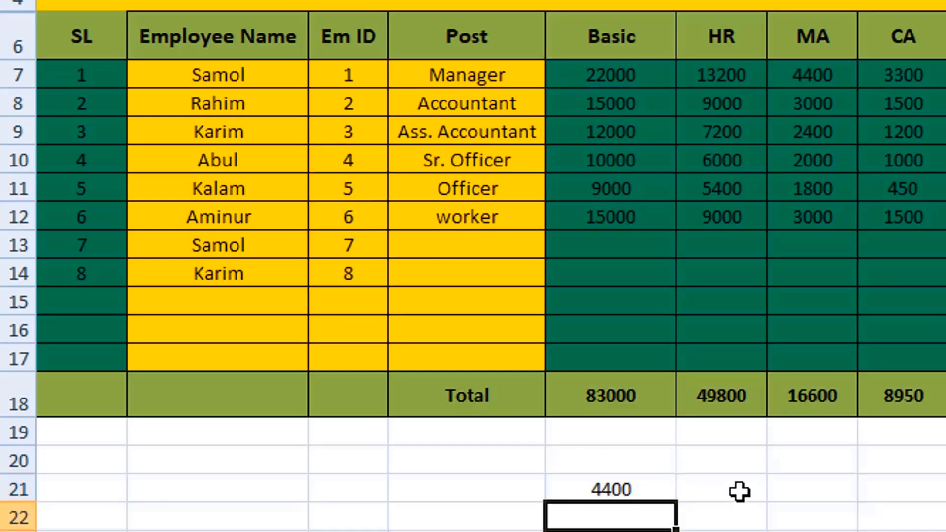
- Replace the formula in cell E21 with =E7/F7 to divide the Manager's Basic by the HR value
key(Up)
text(=)
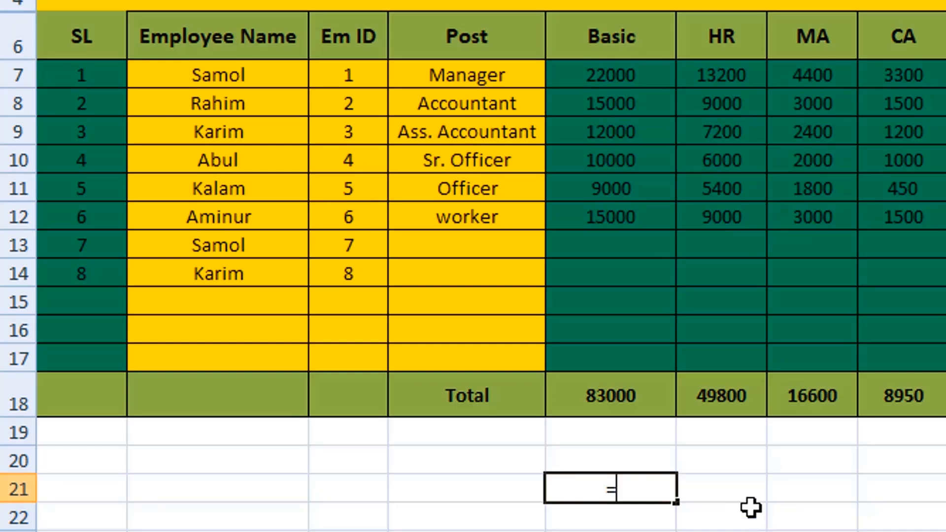
click(624, 75)
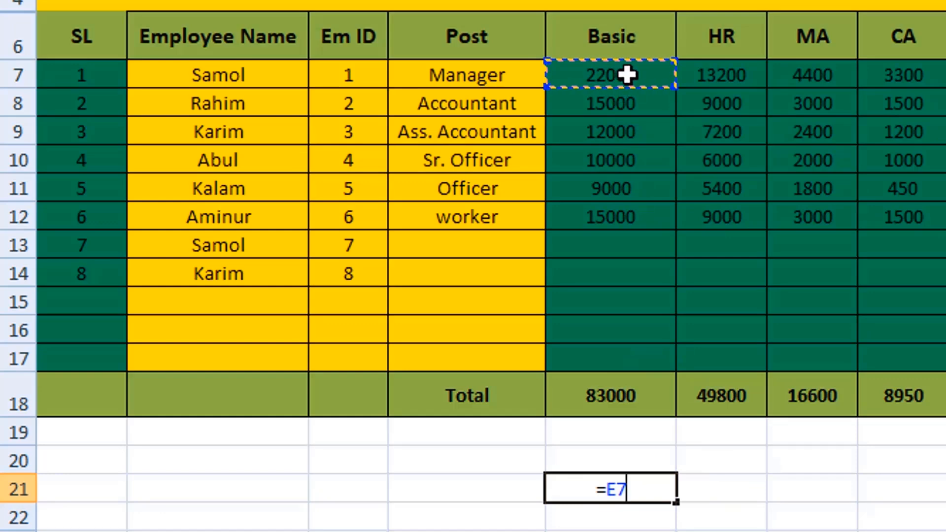
text(/)
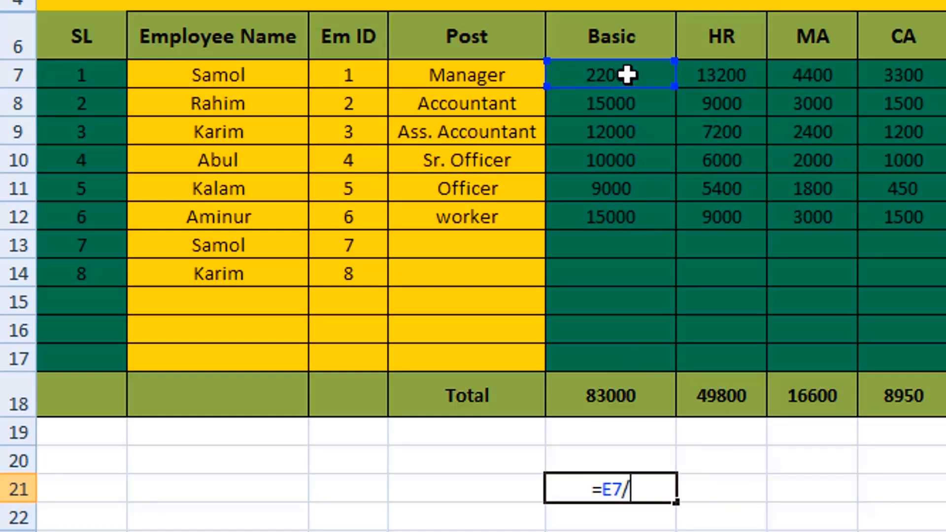
click(734, 75)
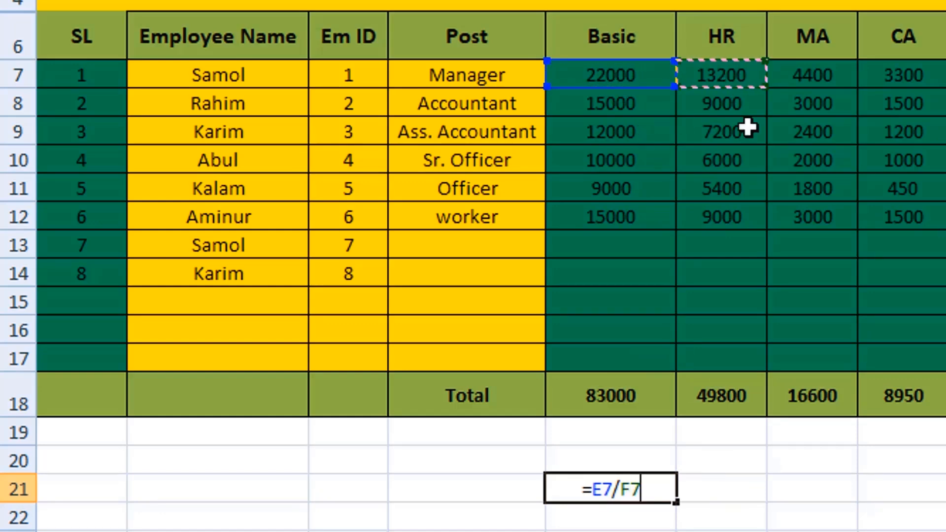
key(Return)
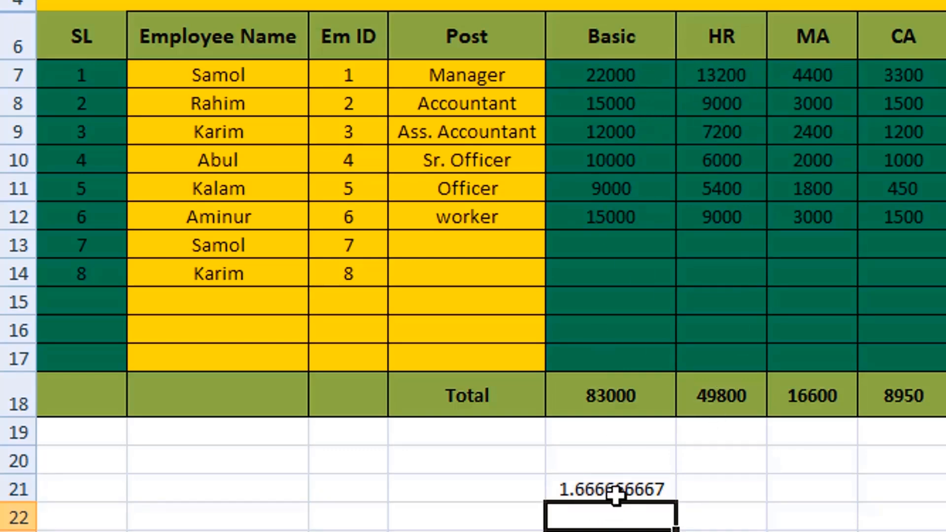
- Clear cell E21 and enter the formula =22000*50% to calculate a percentage of the Manager's Basic amount
key(Up)
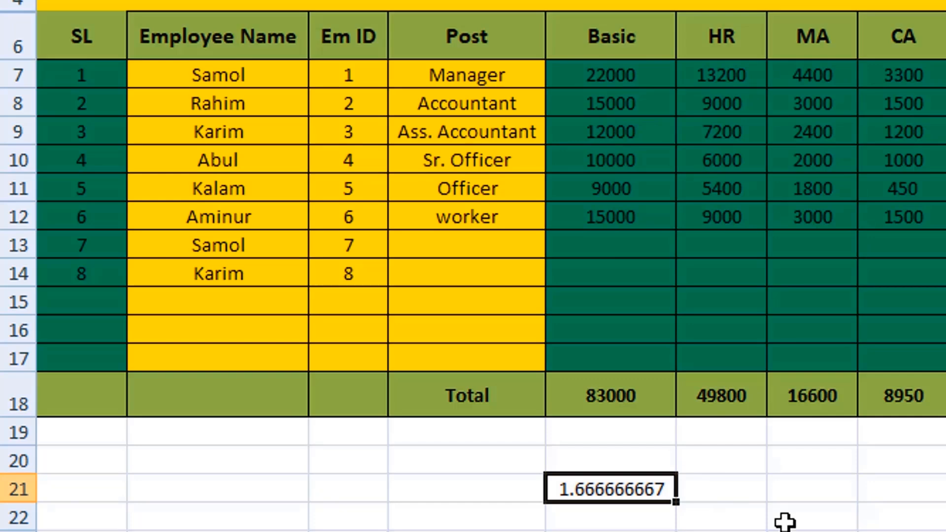
key(Delete)
click(743, 490)
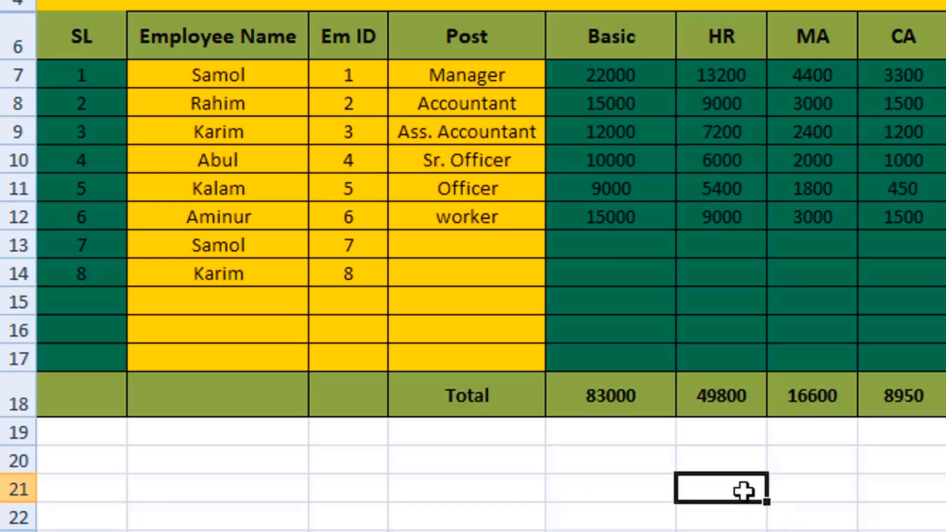
click(619, 490)
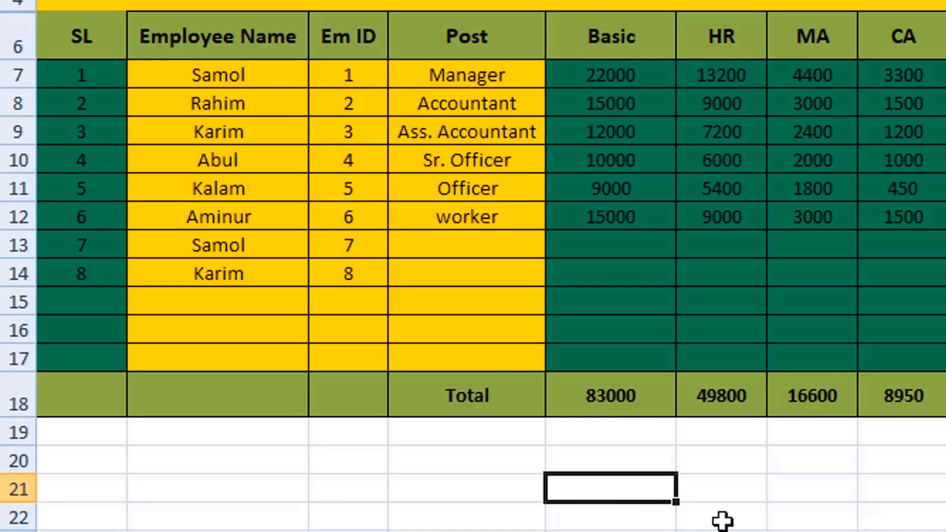
text(=)
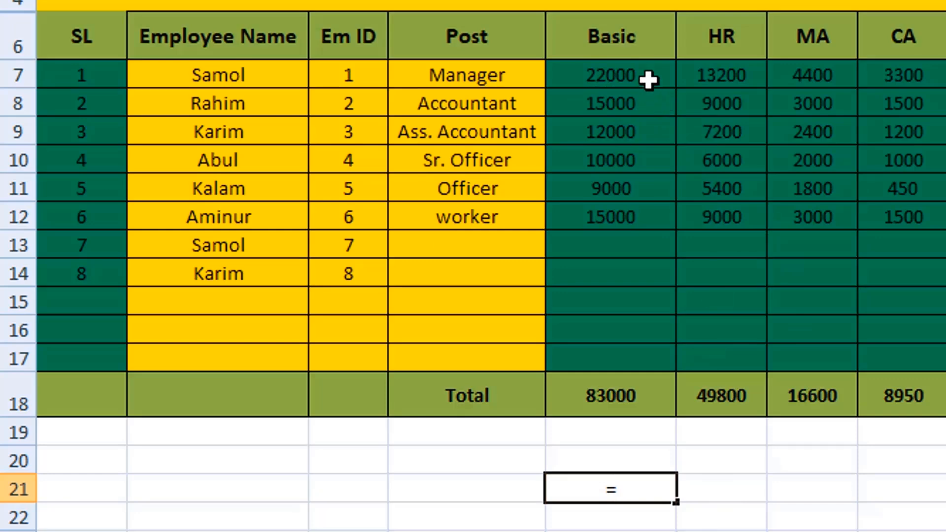
text(22)
text(000)
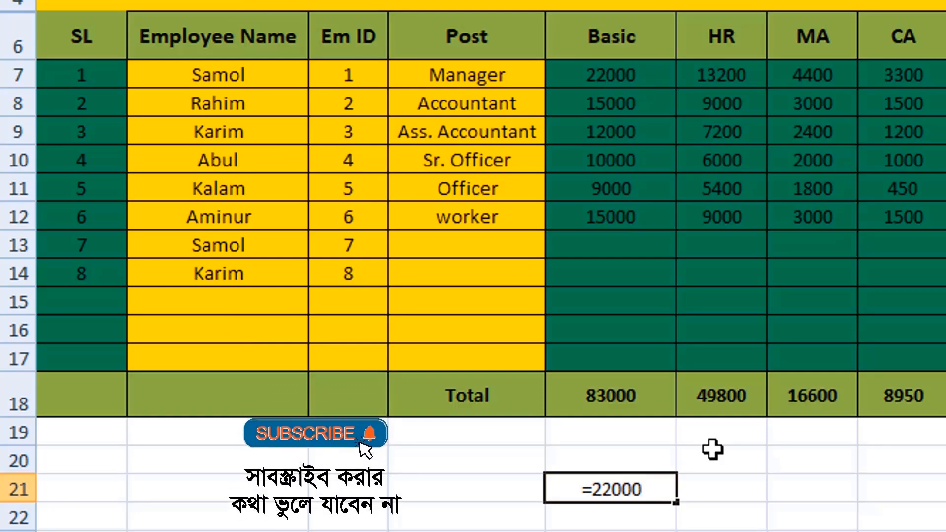
text(*)
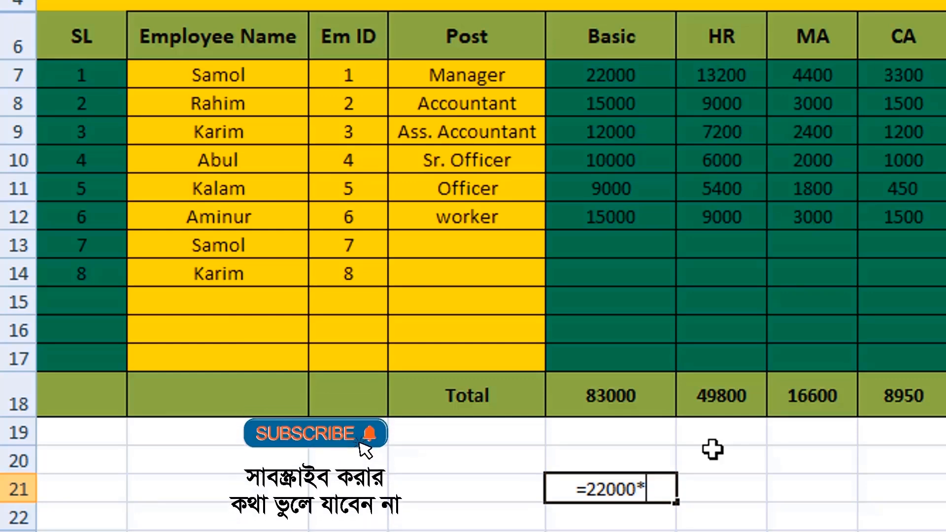
text(50)
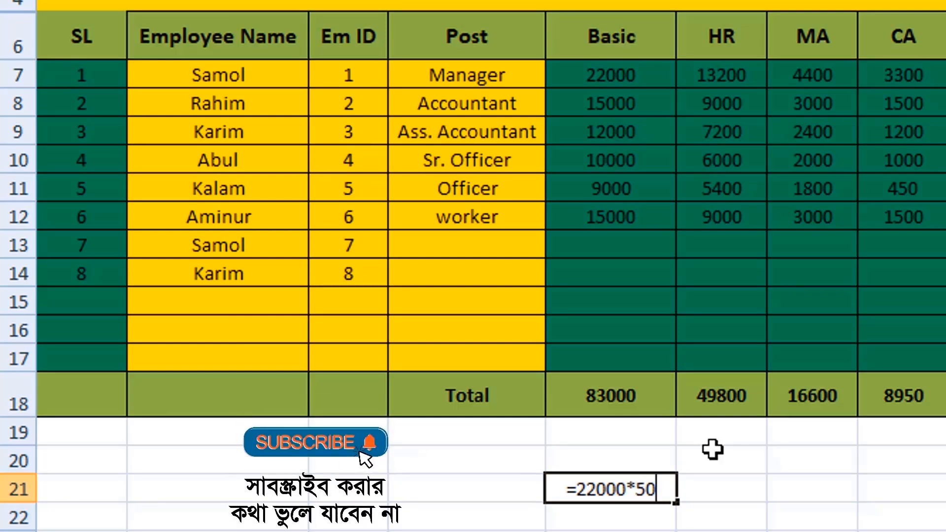
text(%)
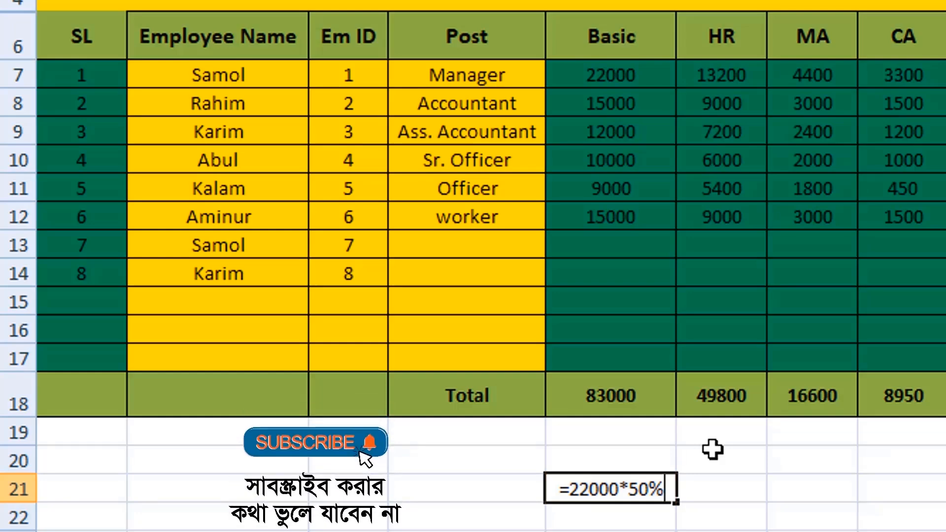
key(ctrl+Return)
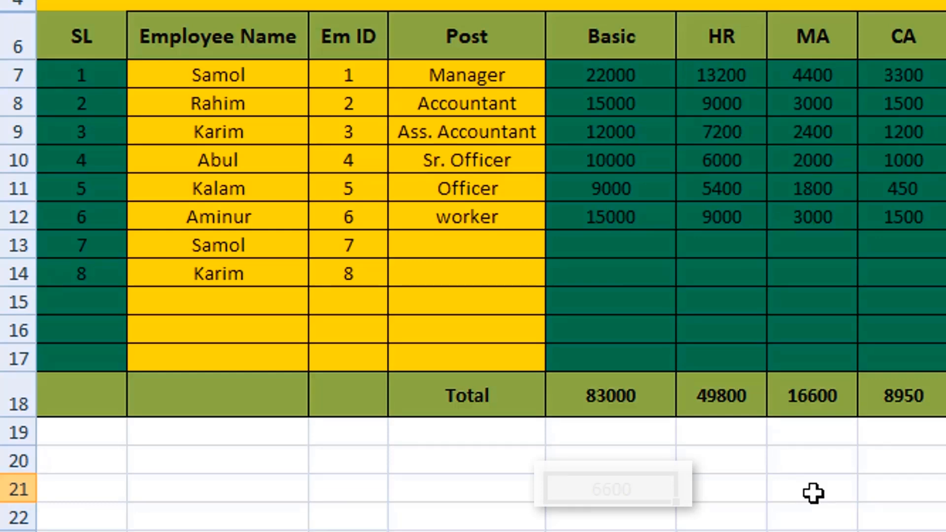
- Replace the formula in cell E21 with =average(C7:C14) to average the Em ID values
text(=)
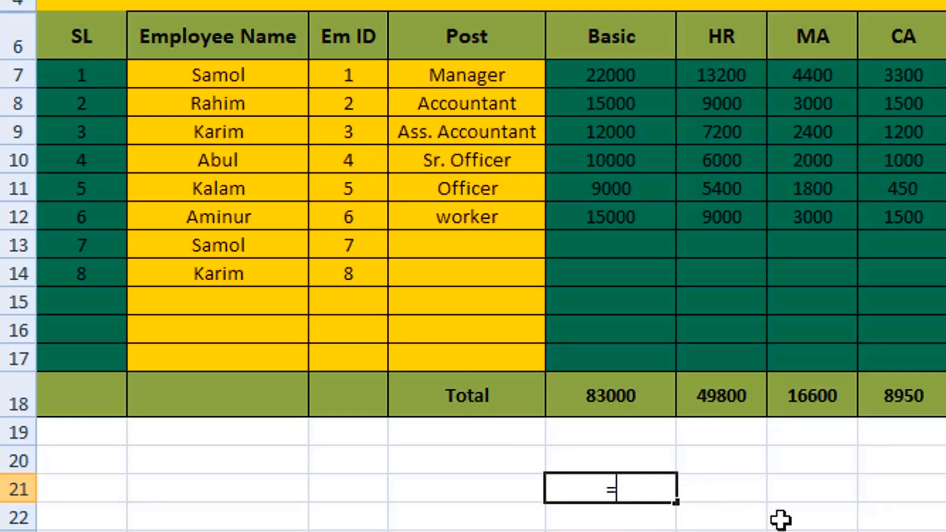
text(av)
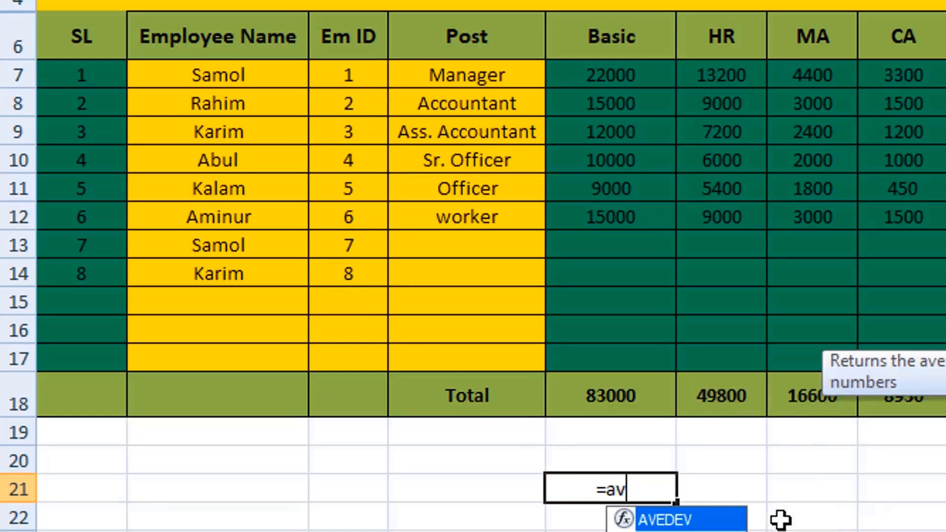
text(erage)
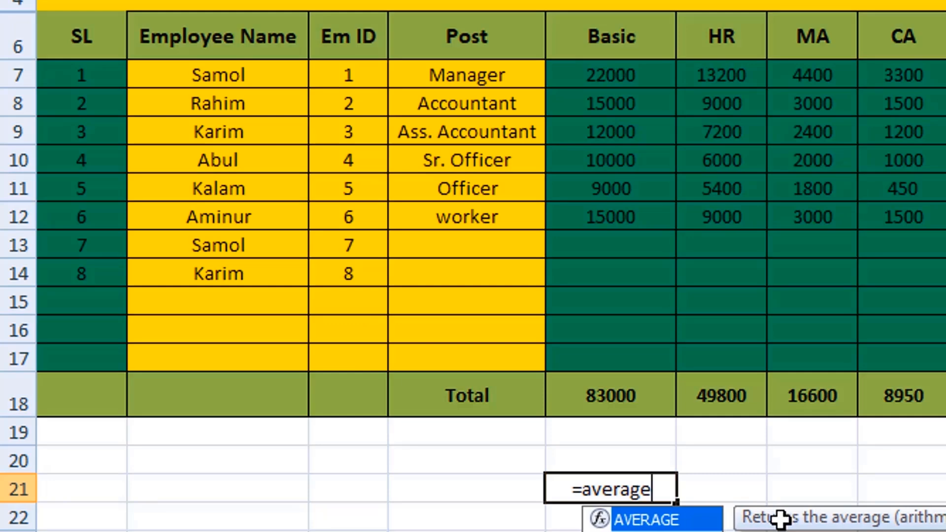
text(()
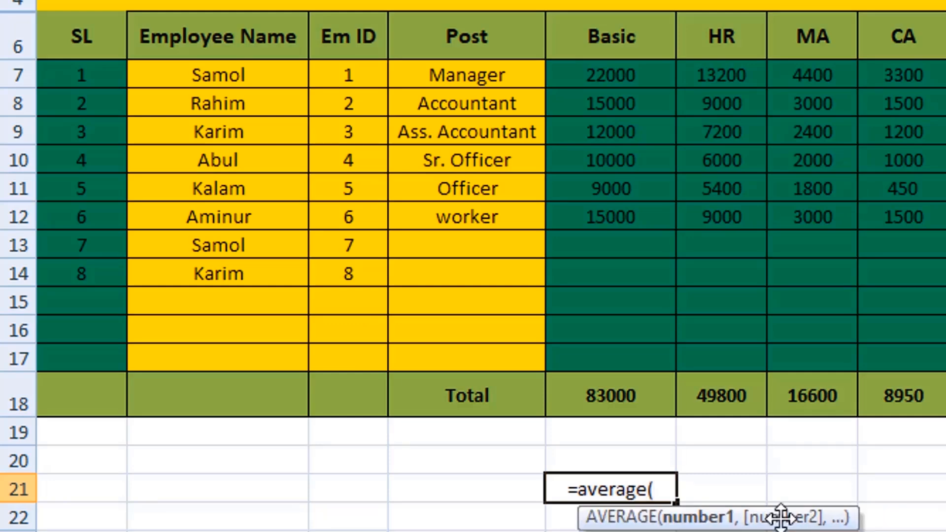
drag(350, 74, 354, 264)
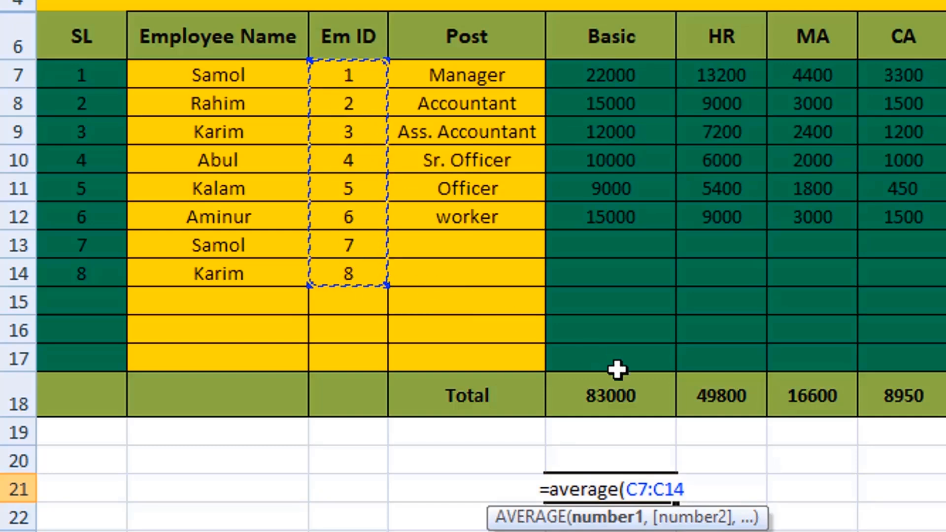
key(Return)
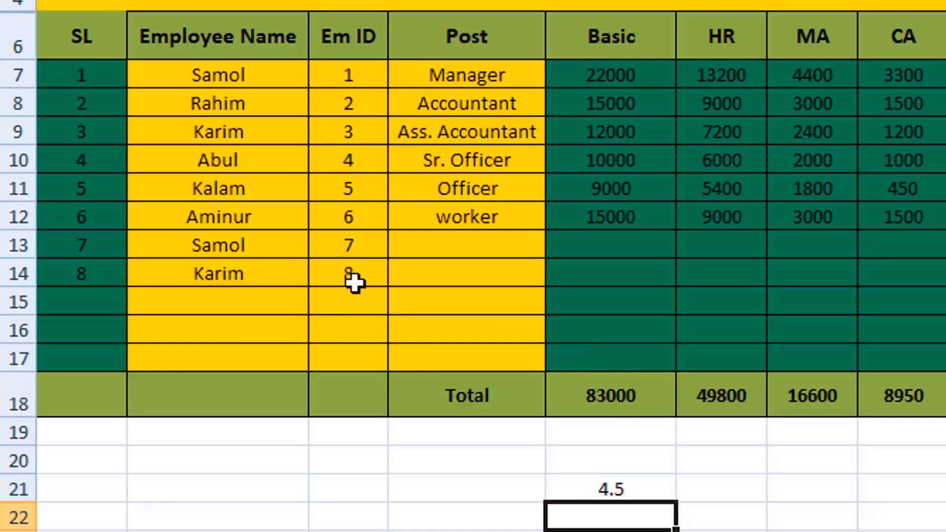
- Replace the formula in cell E21 with =average(10,20,30) to average three typed numbers
click(655, 490)
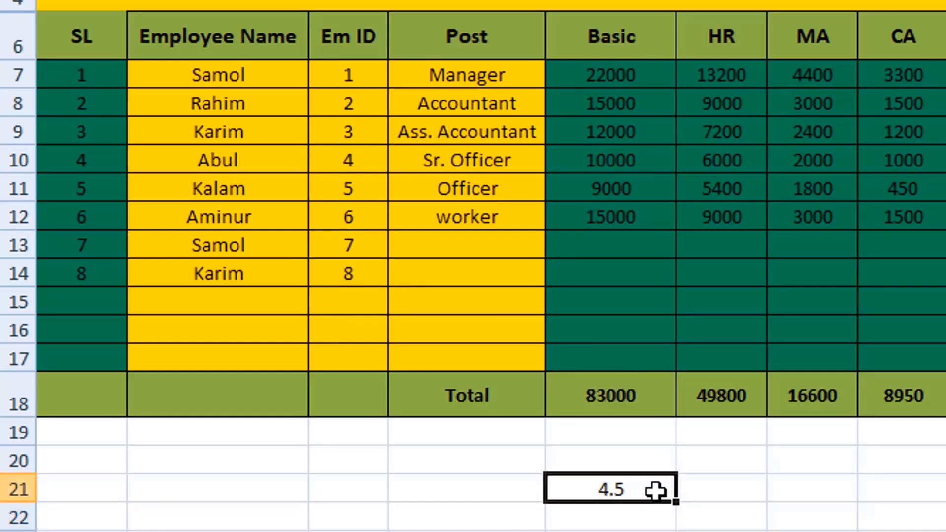
text(=average)
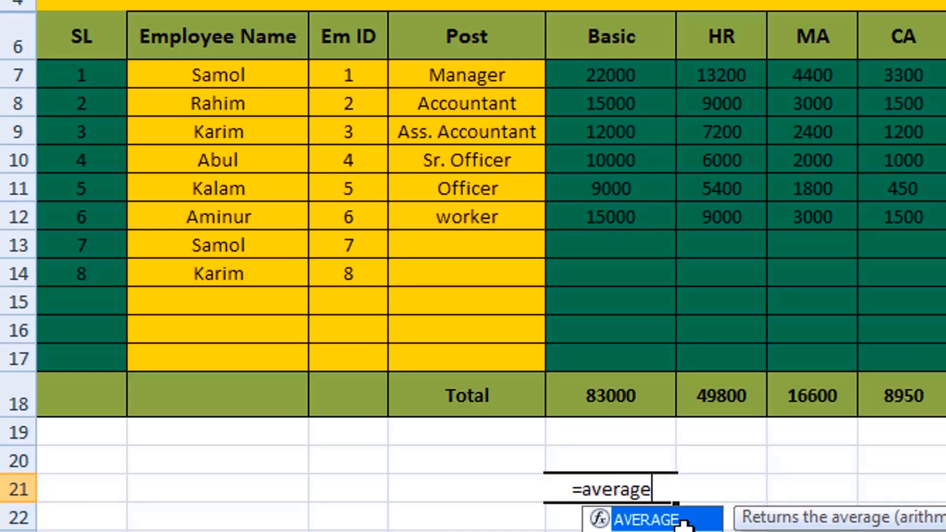
text((10,)
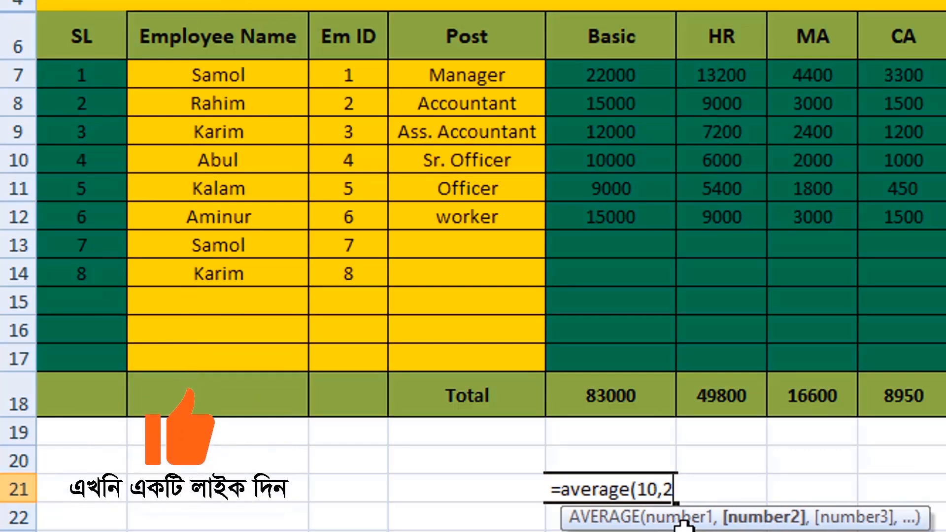
text(20,30)
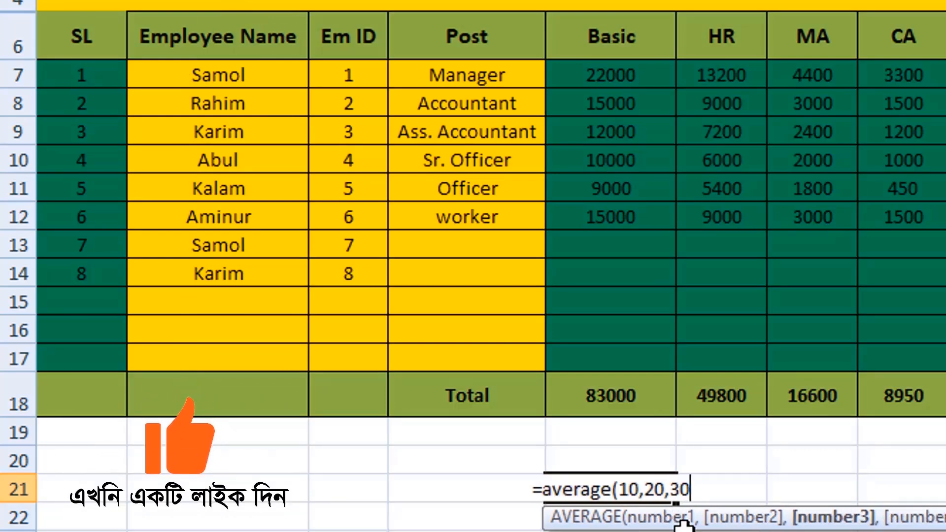
text())
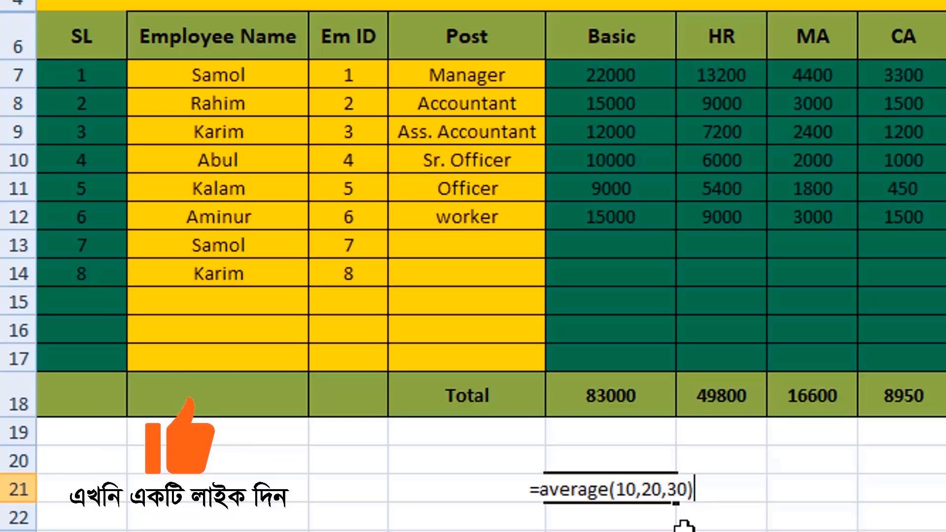
key(Return)
- Replace the contents of cell E21 with =average(e7:e17) to average the Basic column
key(Up)
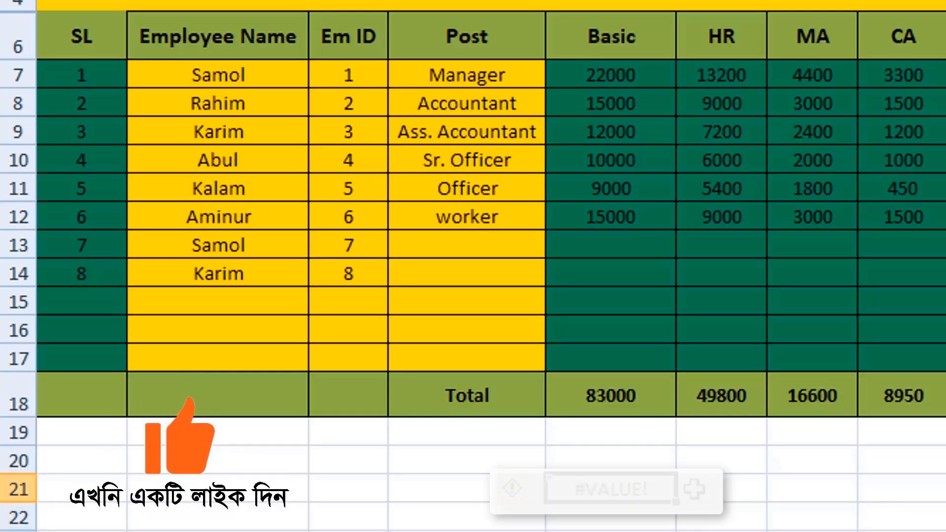
text(=)
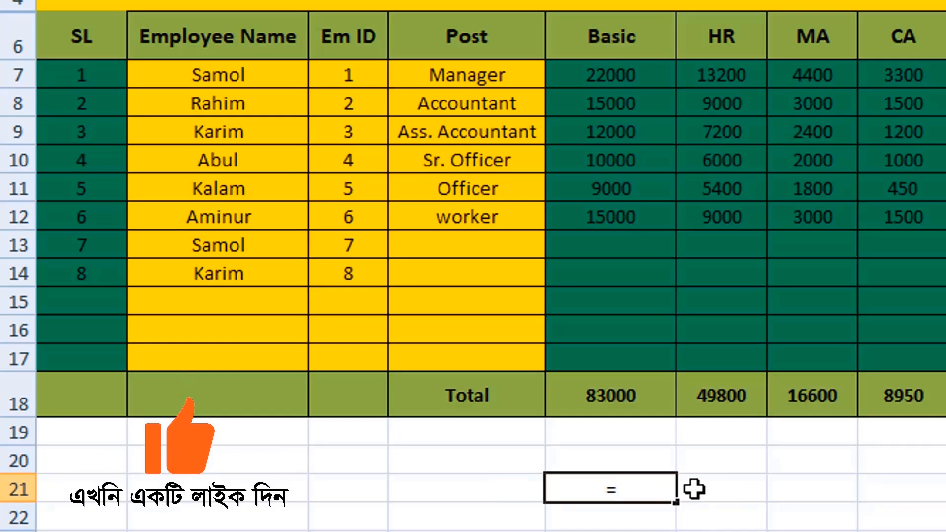
text(ave)
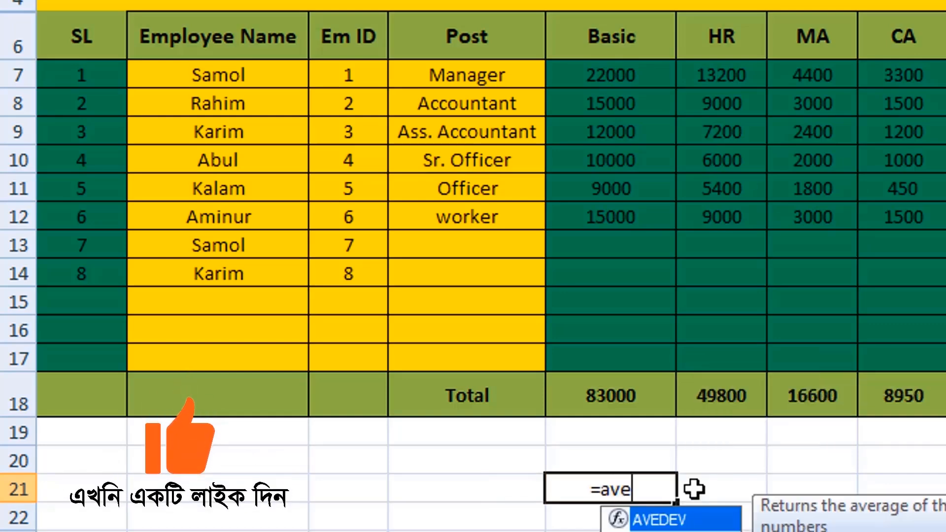
text(rage)
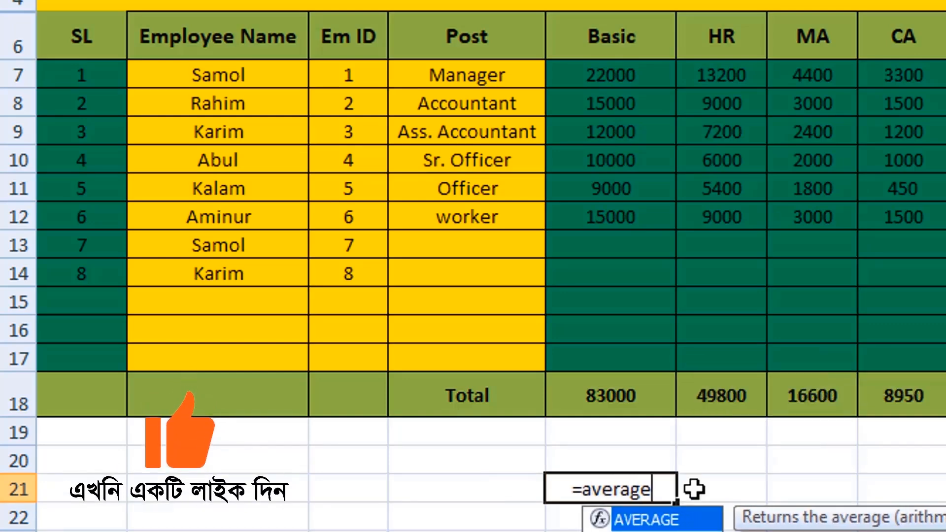
text(()
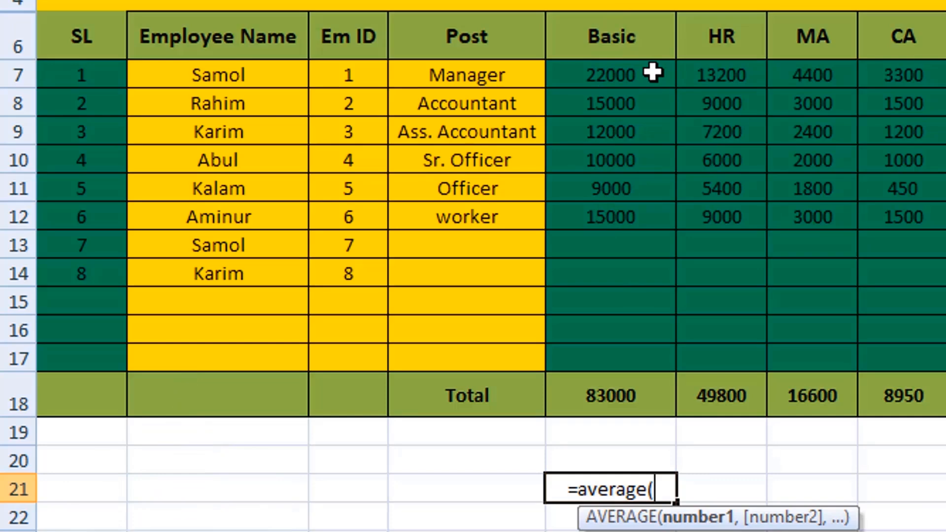
text(e7)
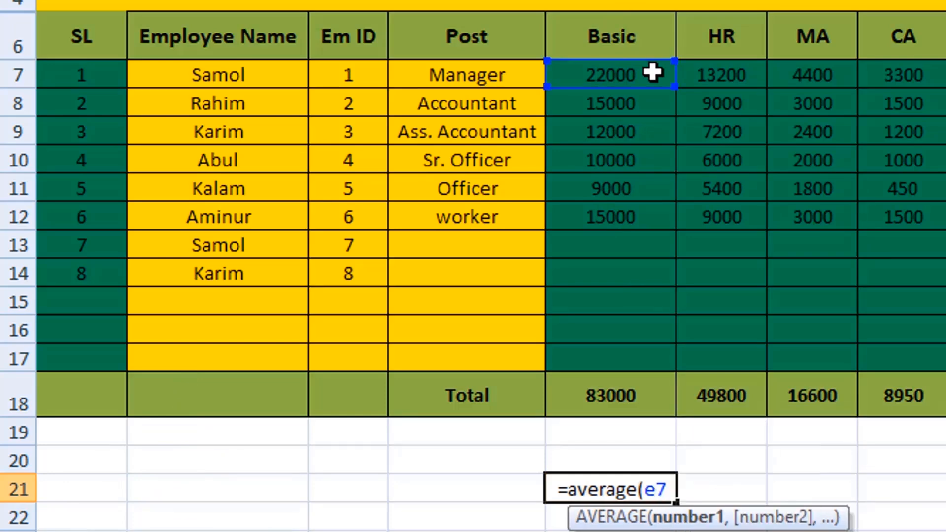
text(:)
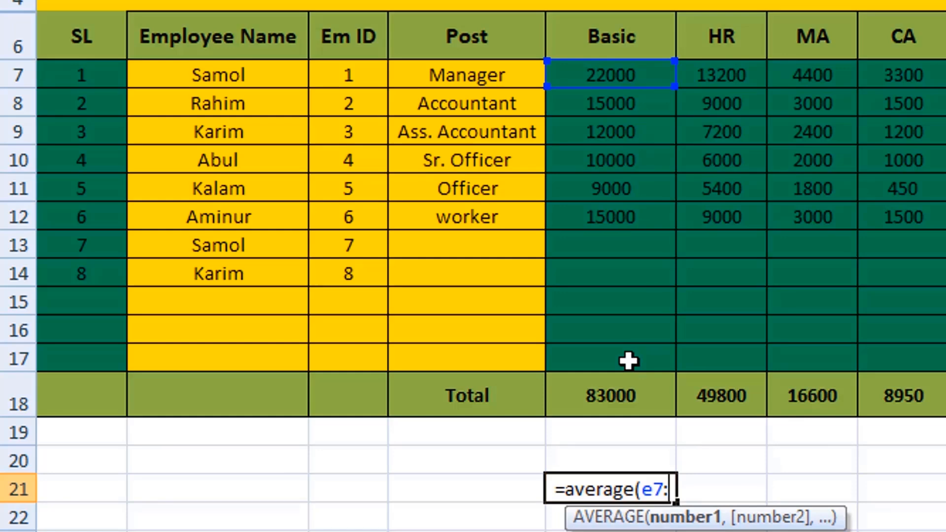
text(e17)
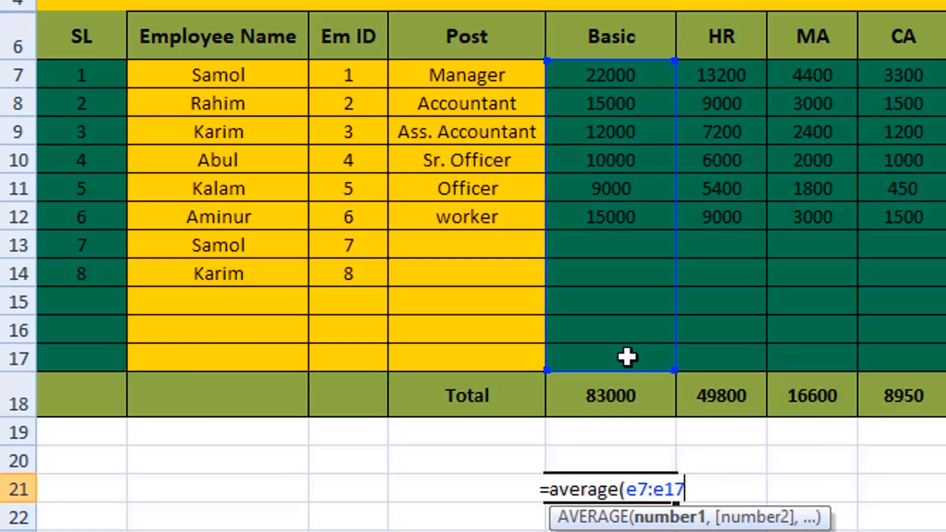
text())
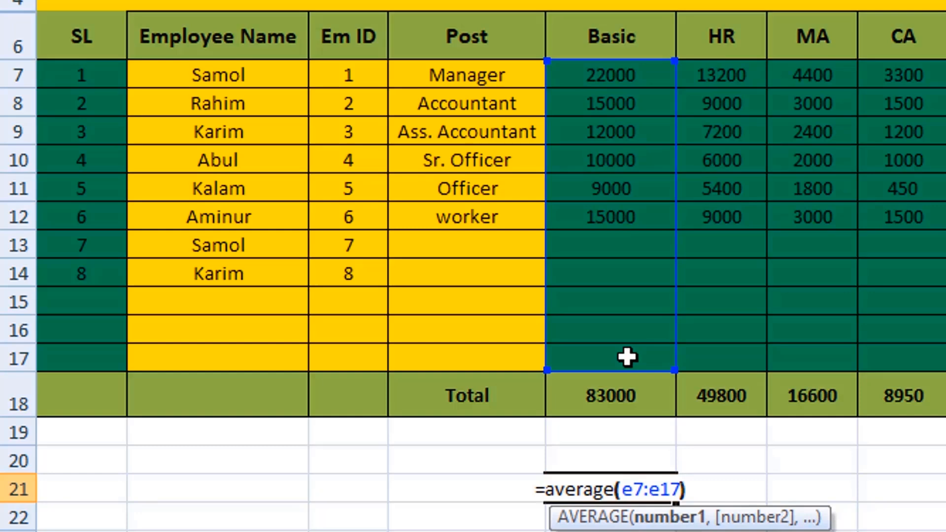
key(Return)
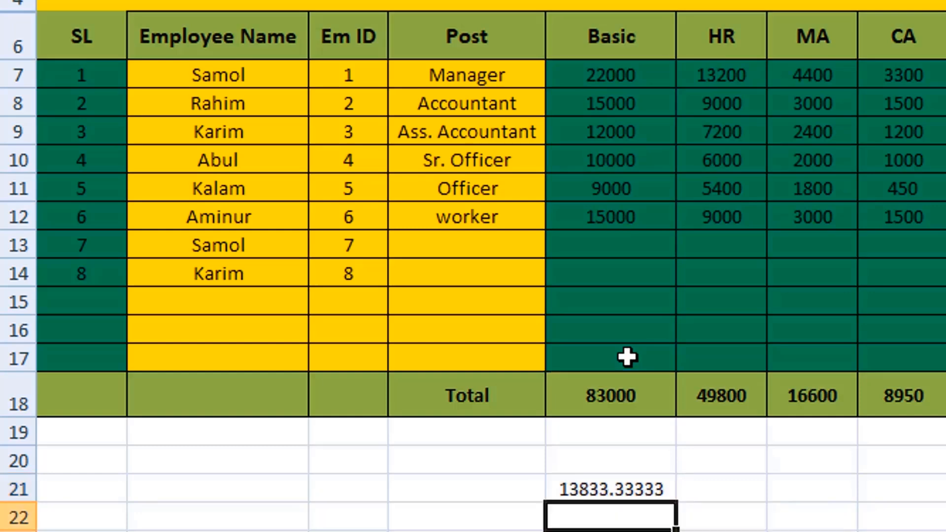
- Clear cell E21 and insert the built-in AutoSum Average function there over the Em ID range C7:C14
click(626, 480)
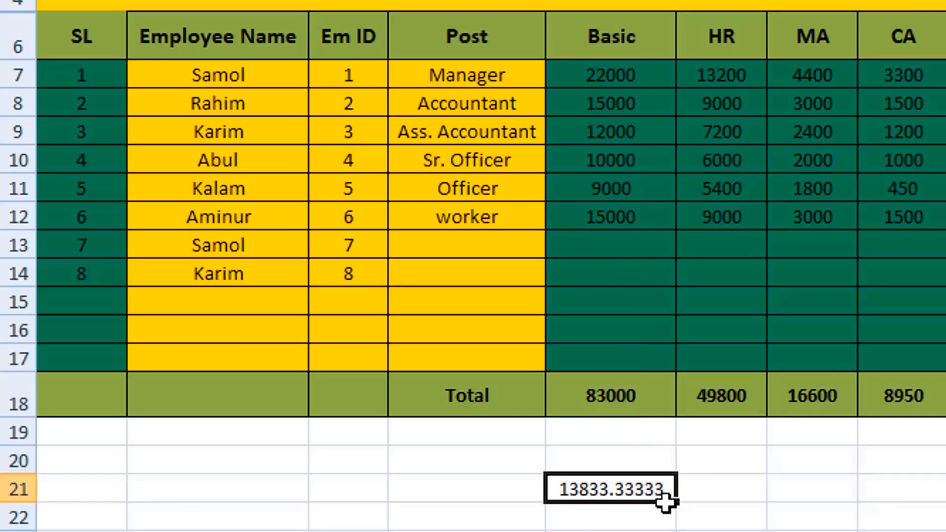
key(Delete)
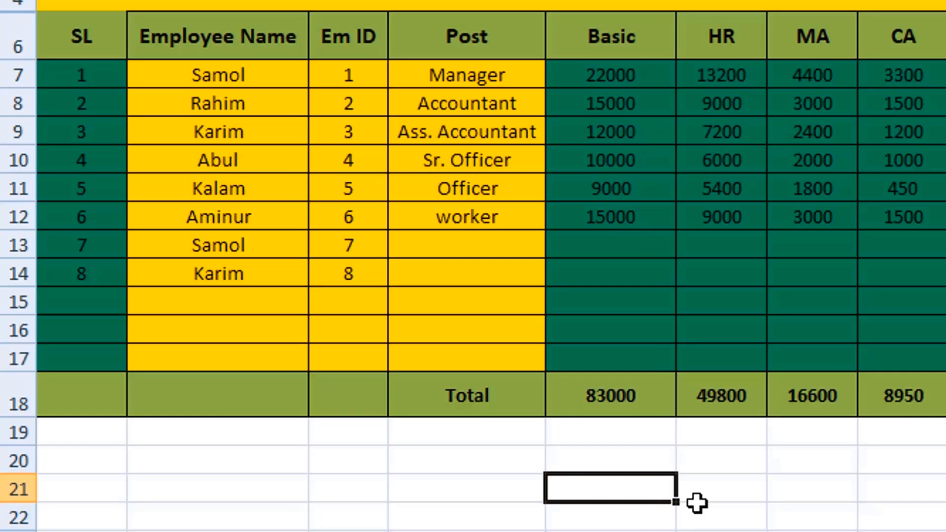
click(733, 507)
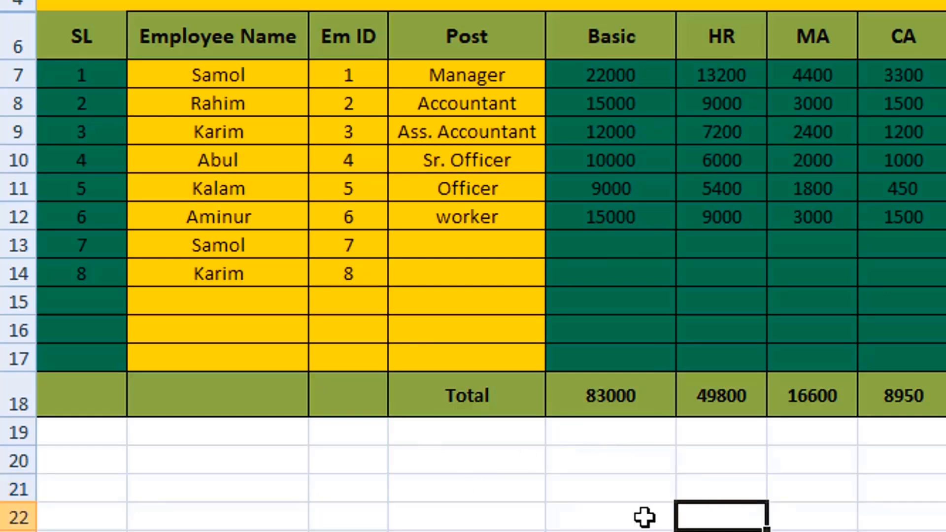
click(621, 495)
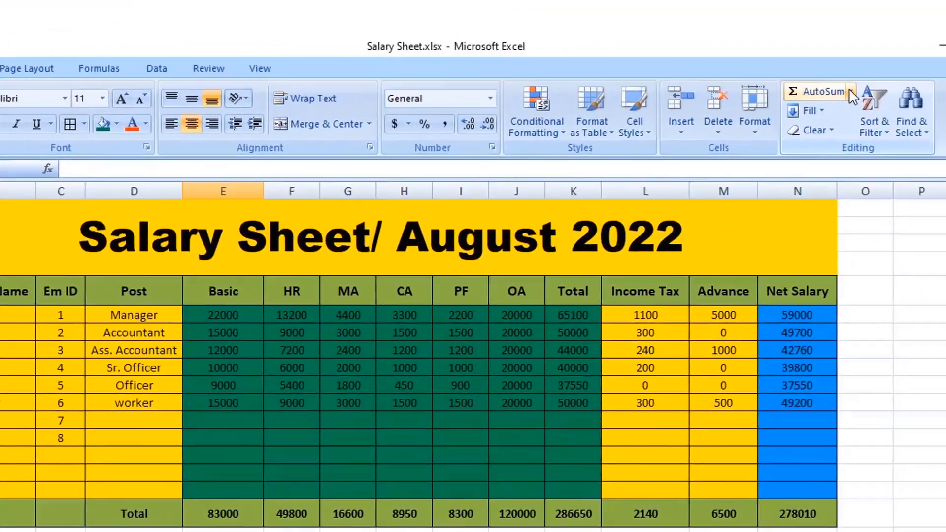
click(851, 92)
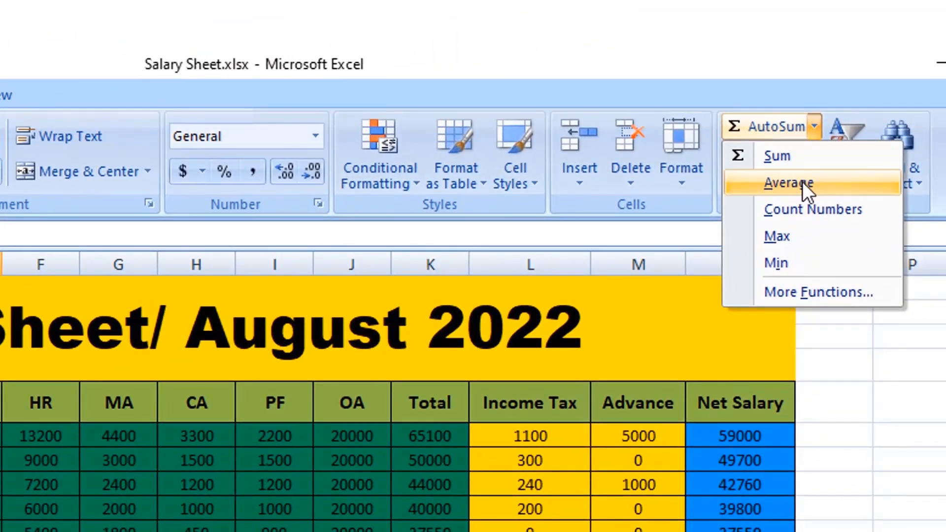
click(802, 181)
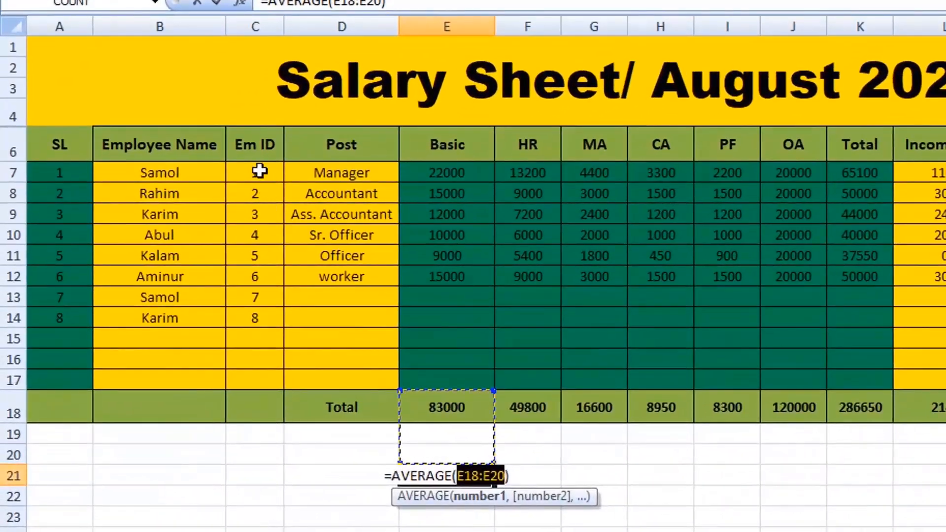
drag(246, 194, 276, 319)
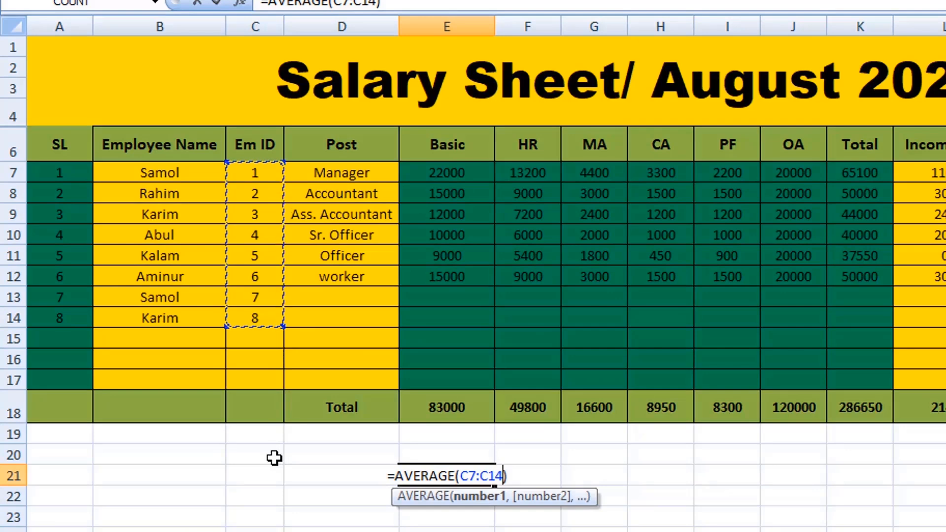
key(Return)
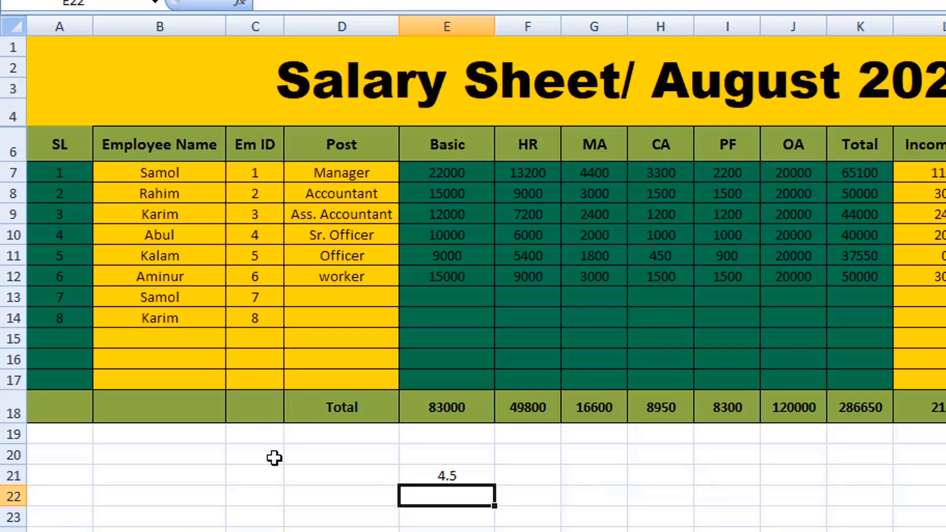
- Clear cell E21 and insert the built-in AutoSum Max function there over the Basic range E7:E12
click(463, 477)
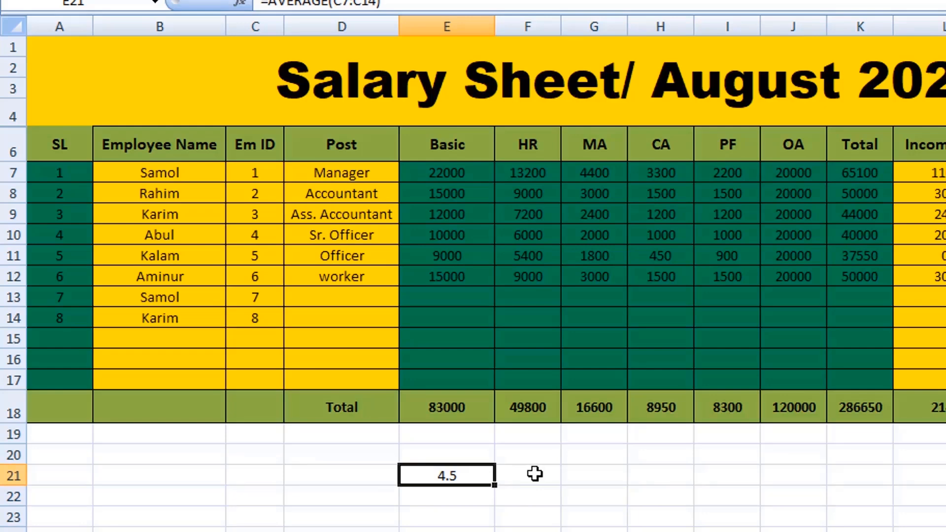
key(Delete)
click(455, 515)
click(453, 468)
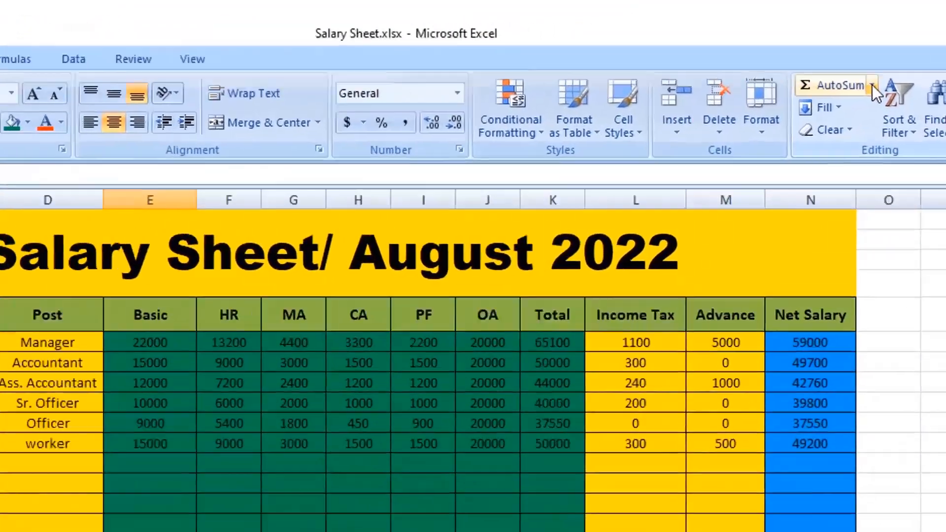
click(872, 85)
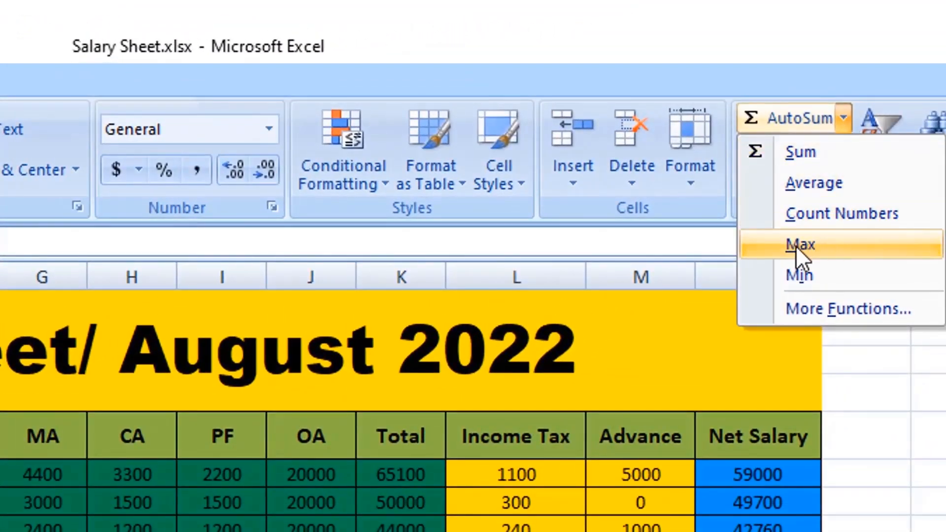
click(796, 246)
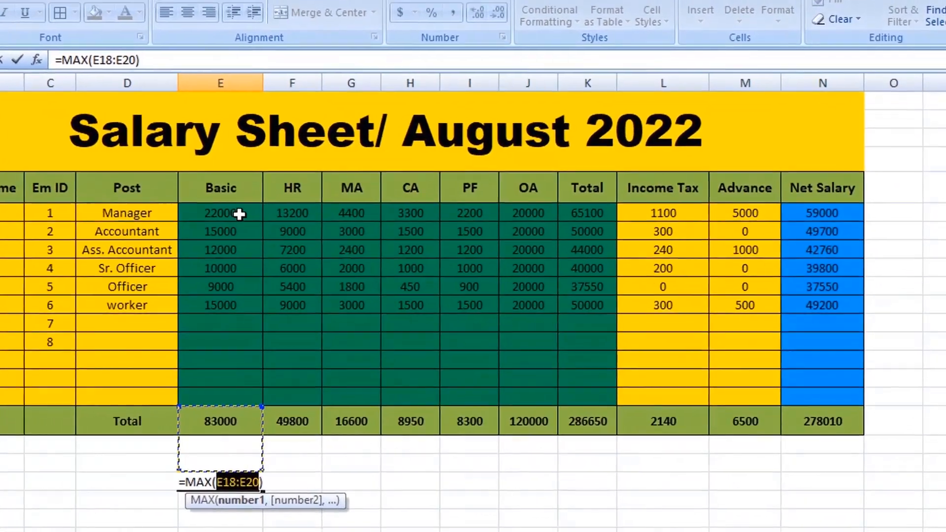
drag(324, 250, 325, 329)
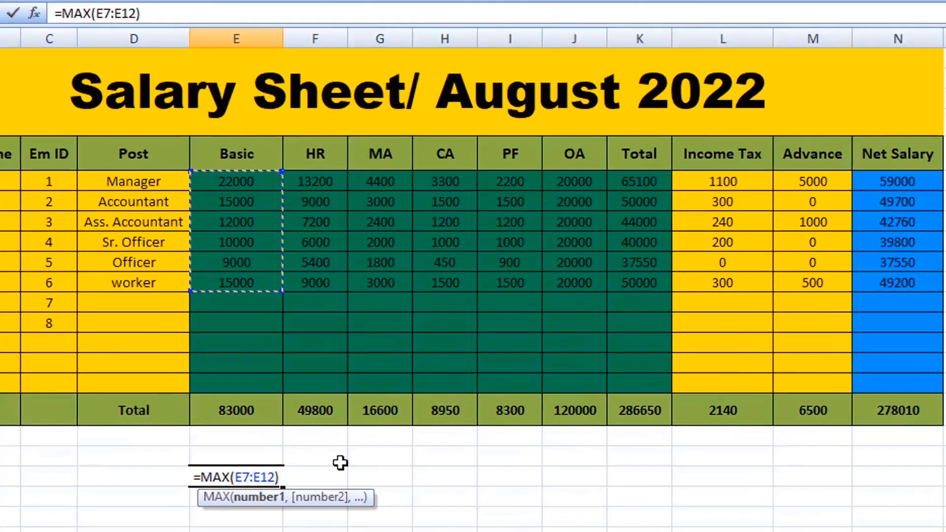
key(Return)
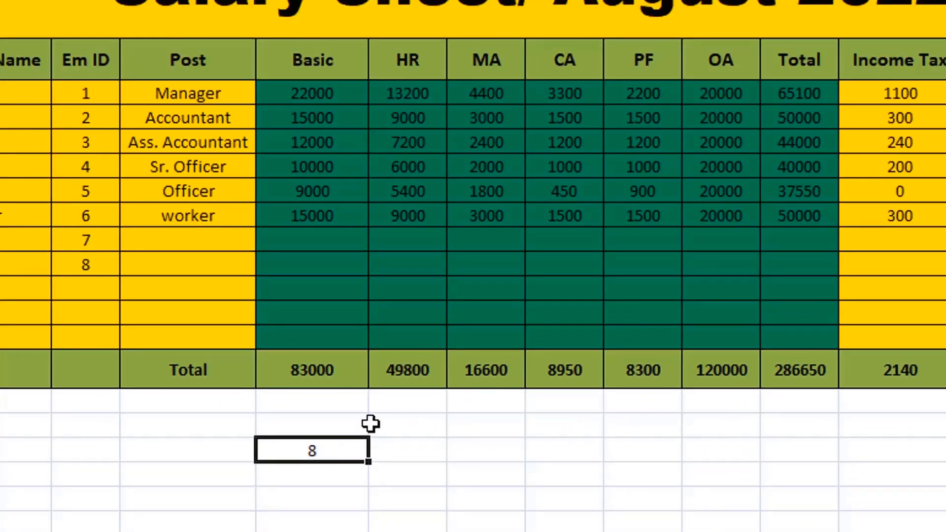
- Replace the formula in cell E21 with a manually written =max(E7:E12) to find the highest Basic salary
key(F2)
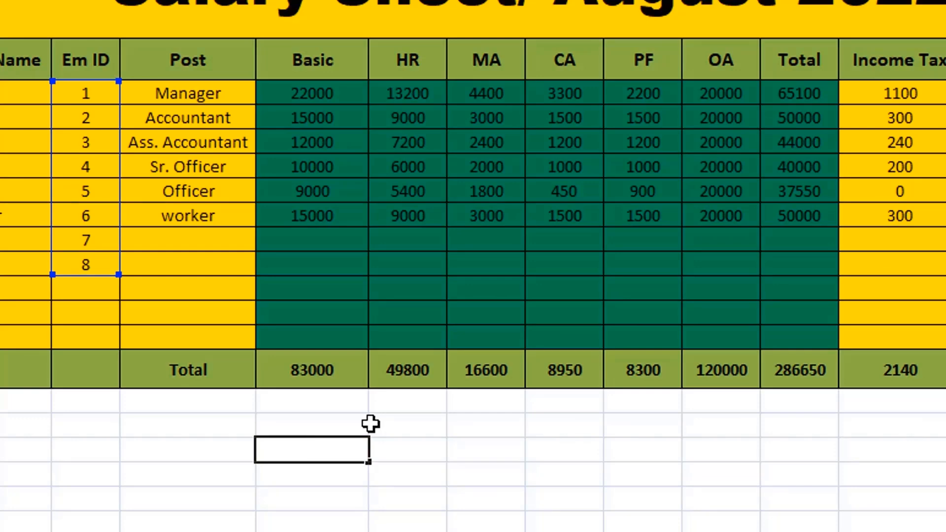
text(=m)
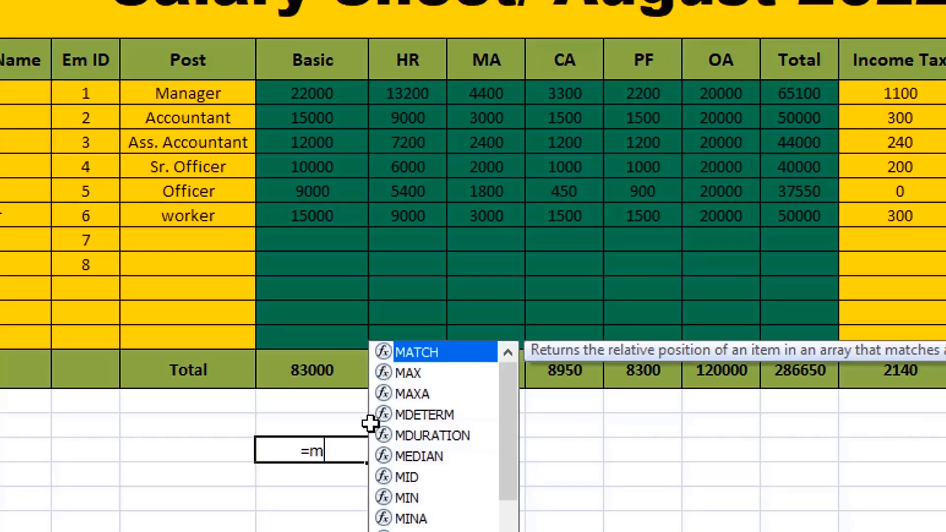
text(ax)
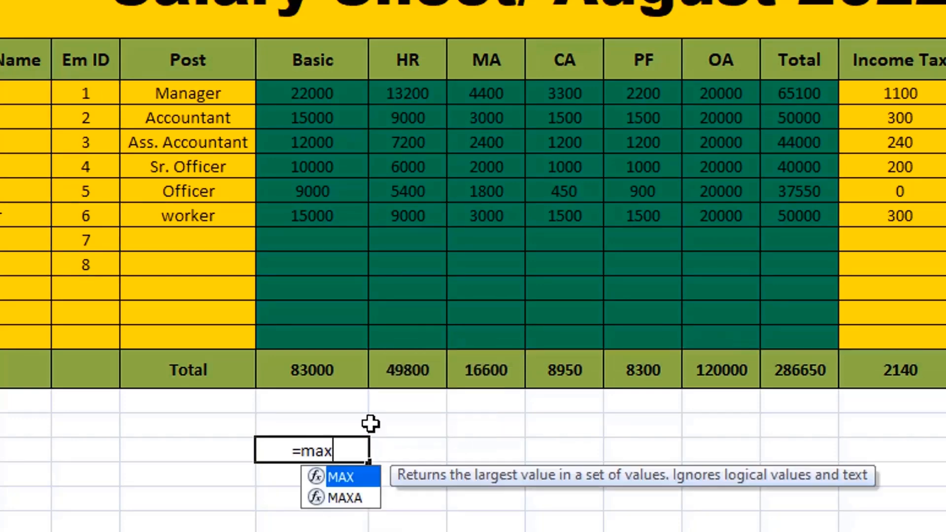
text(()
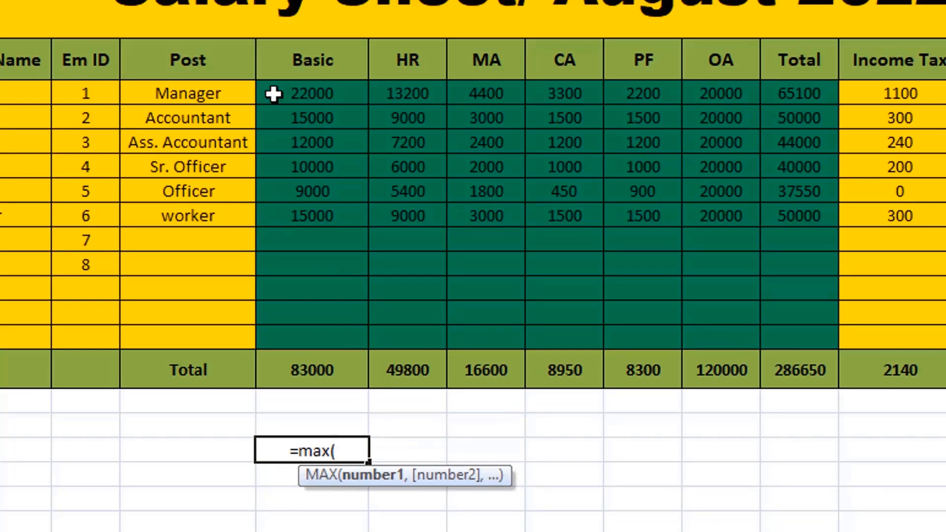
drag(336, 94, 349, 204)
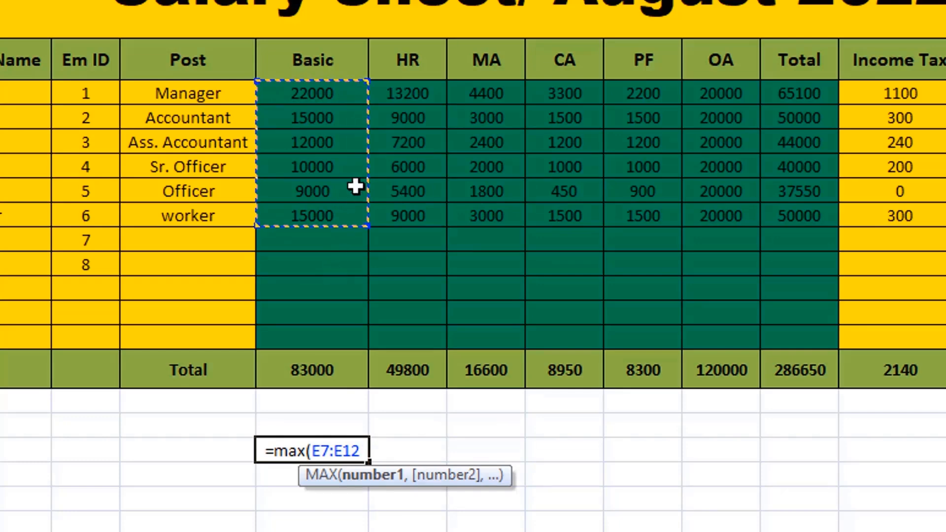
key(Return)
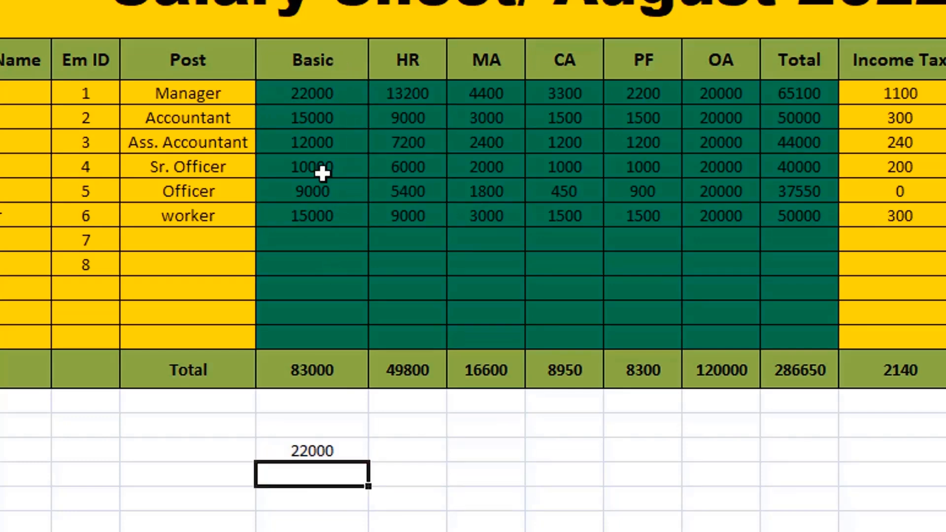
- Clear cell E21 and insert the built-in AutoSum Min function there over the Basic range E7:E12
click(341, 451)
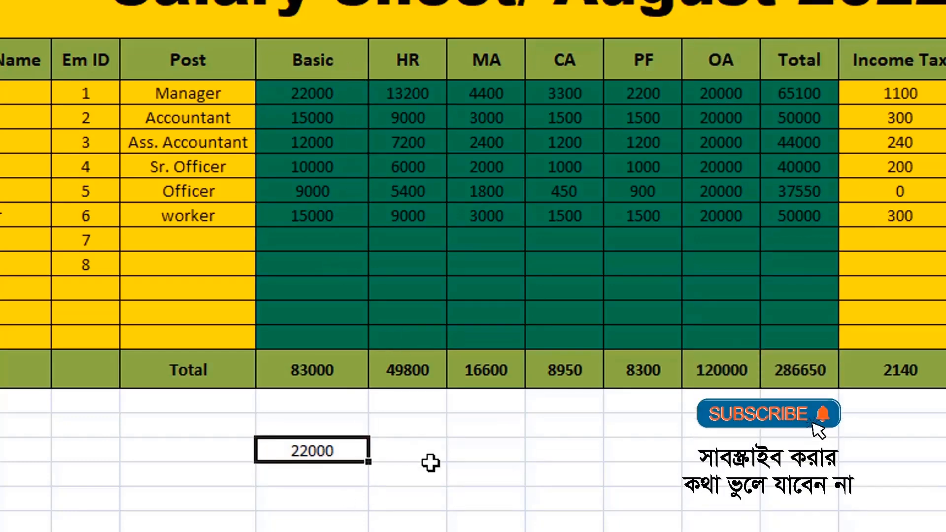
key(Delete)
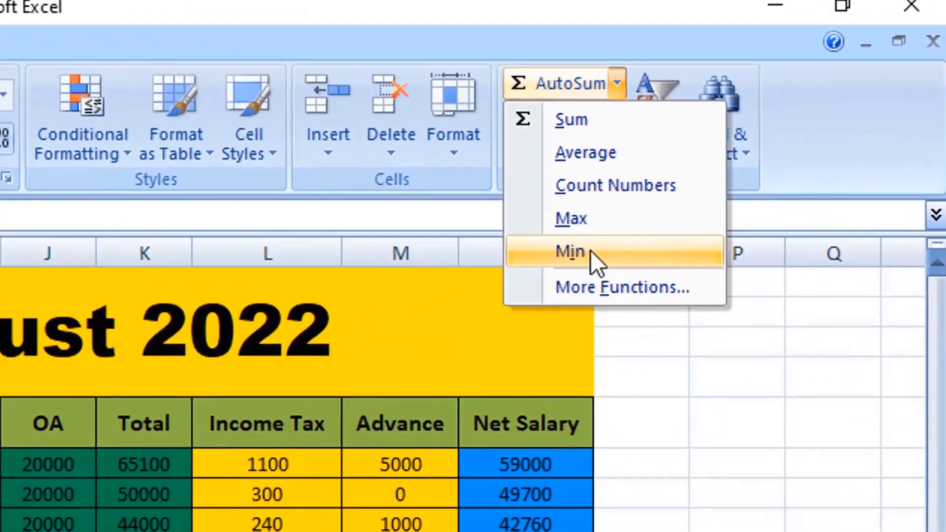
click(715, 155)
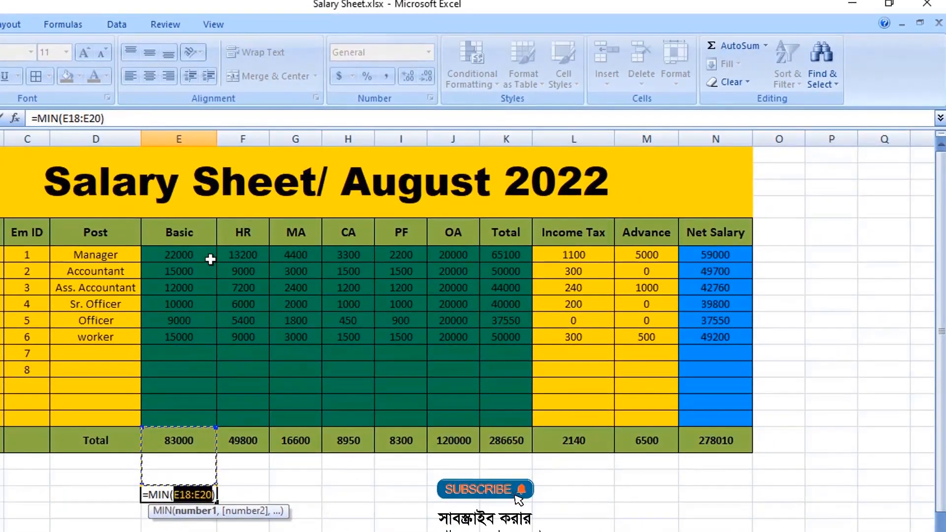
drag(200, 254, 207, 331)
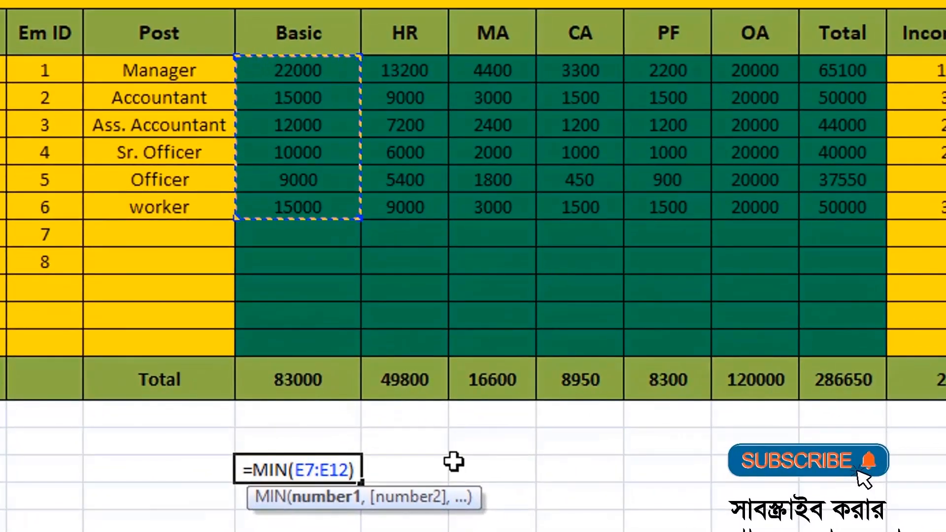
key(Return)
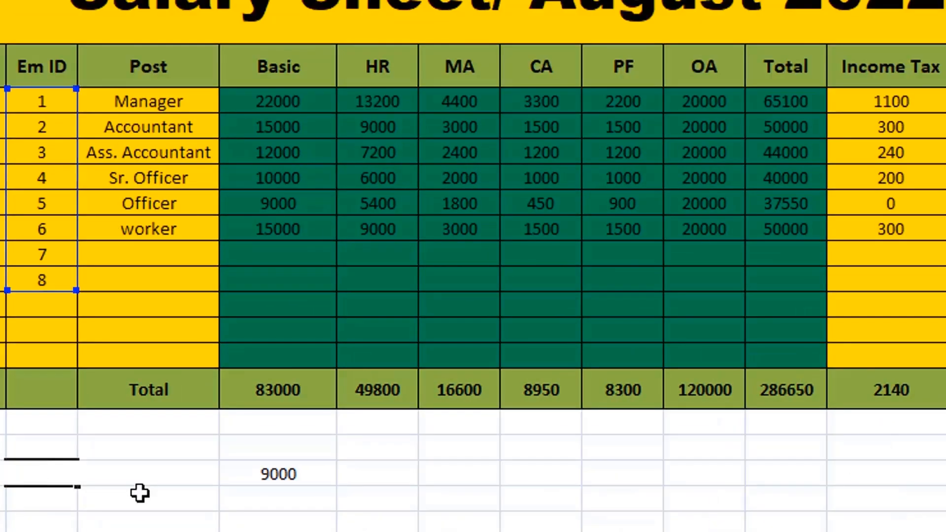
- Write the formula =min(C7:C14) in cell C21 to find the lowest Em ID
text(=)
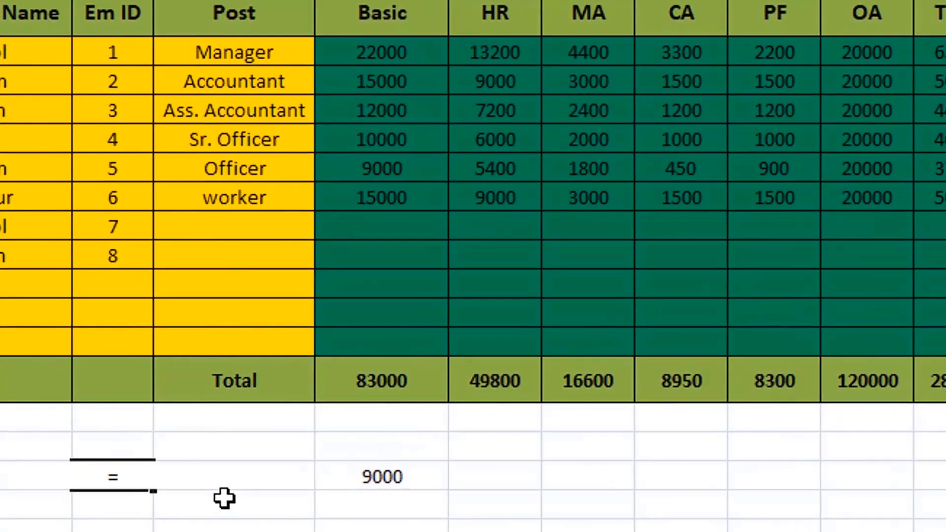
text(min)
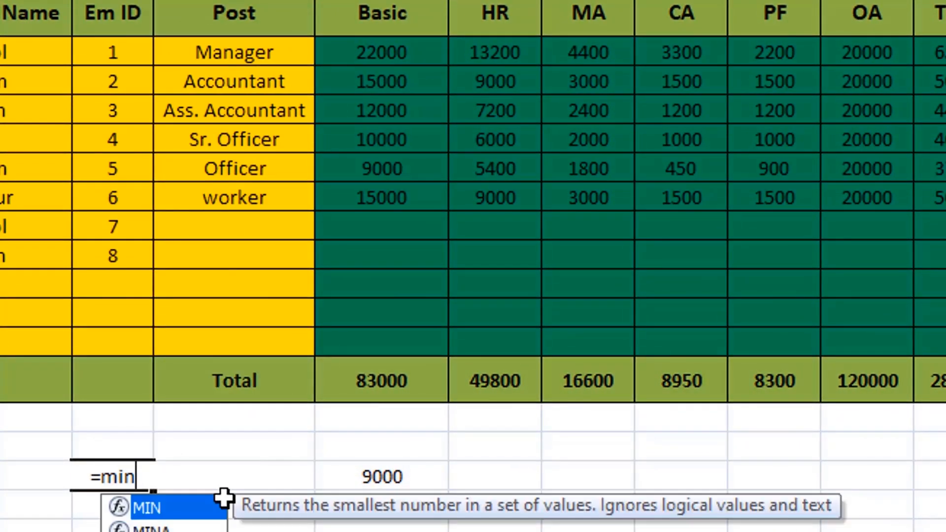
text(()
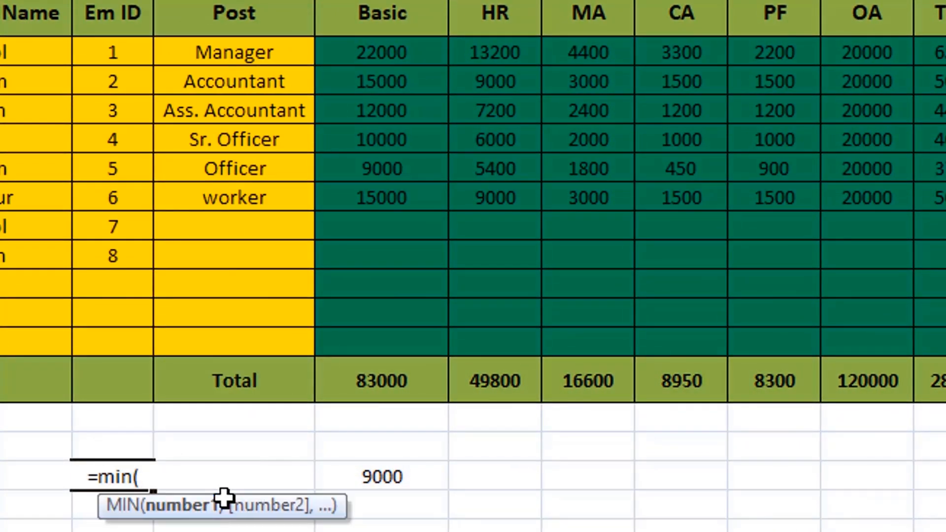
drag(129, 45, 142, 247)
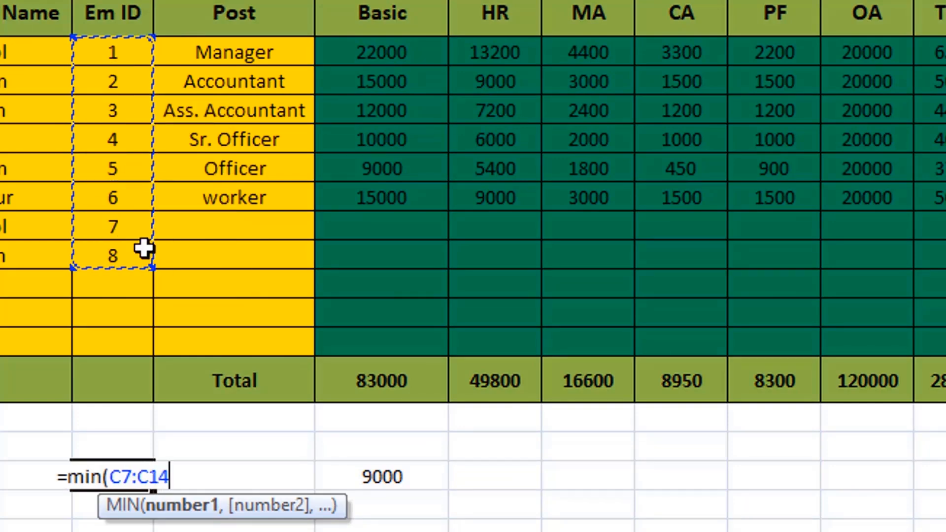
key(Return)
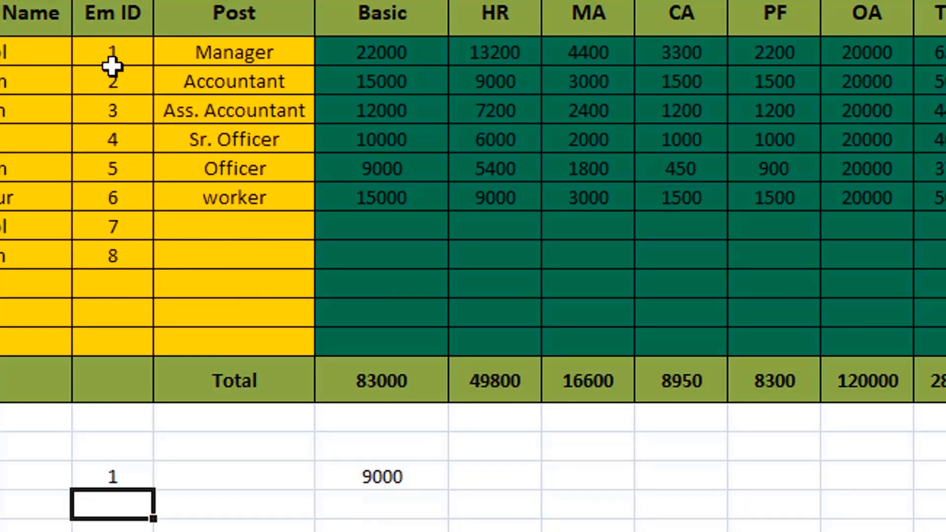
- Clear the trial results from row 21 and enter 6 as the Em ID in cell C12
click(135, 476)
click(199, 484)
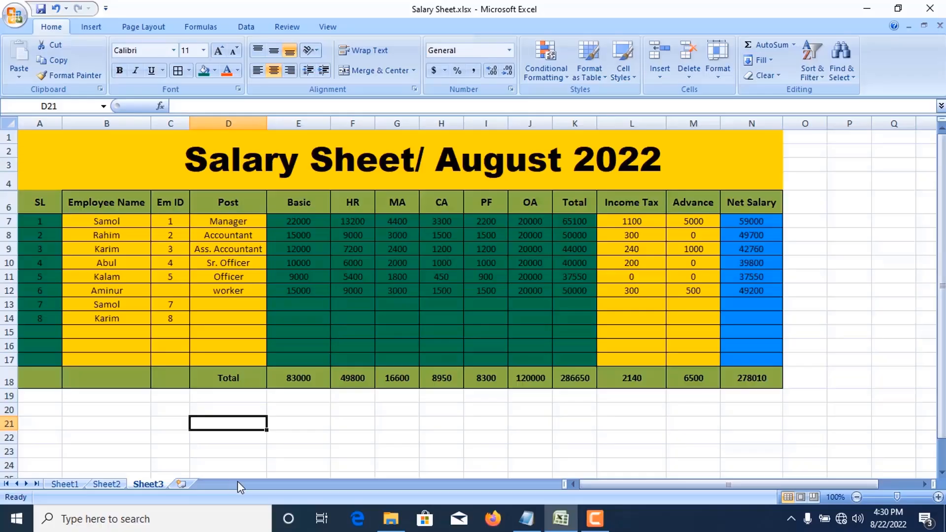
click(177, 293)
text(6)
key(ctrl+Return)
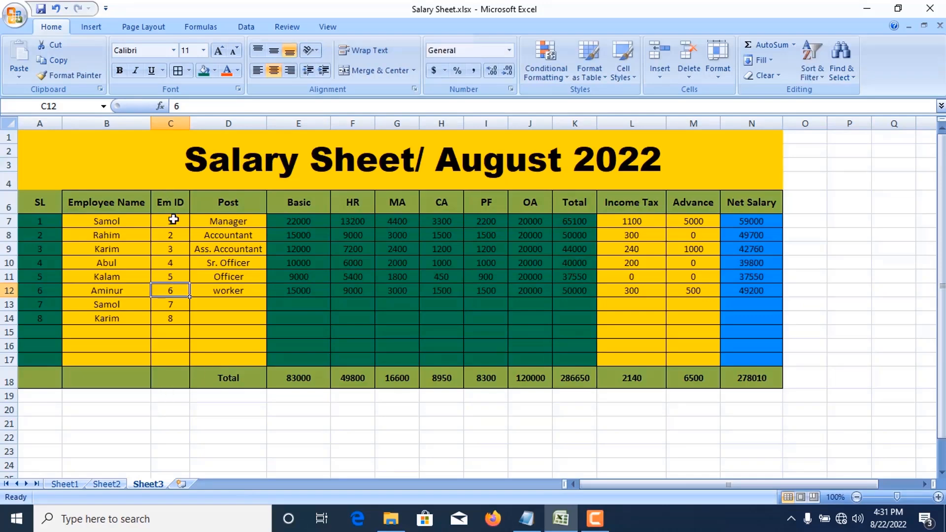
click(173, 325)
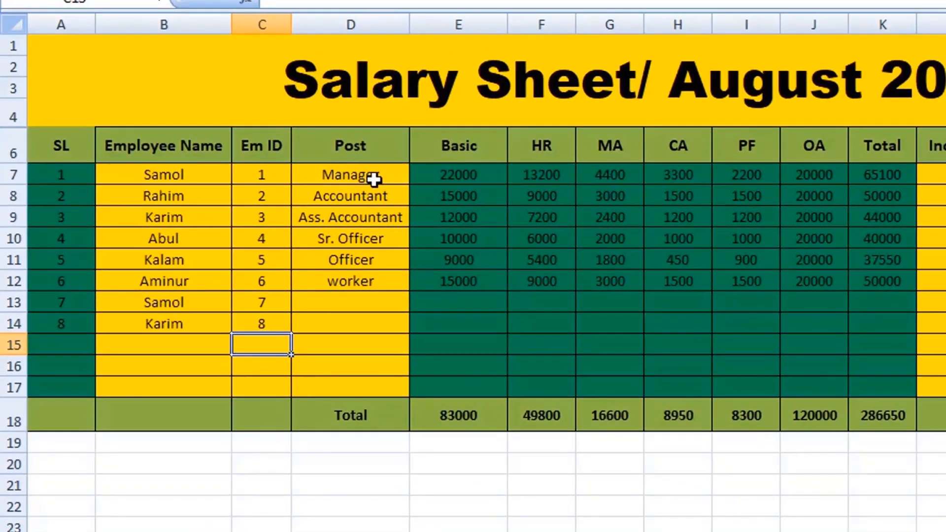
click(373, 179)
click(192, 182)
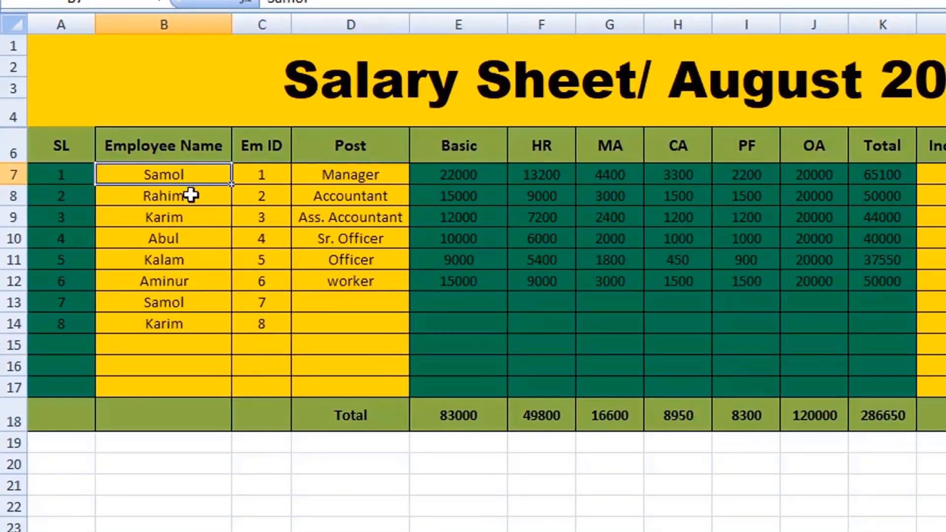
click(191, 196)
click(395, 203)
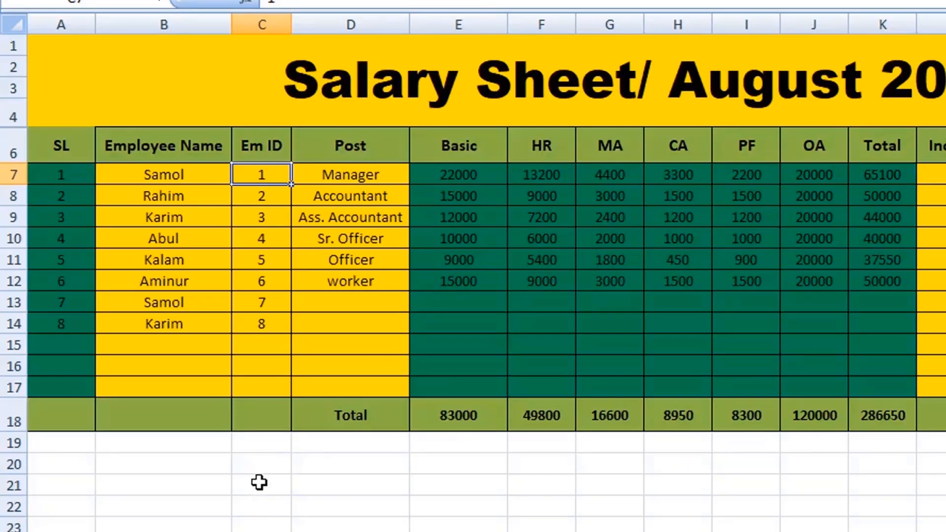
- Insert the built-in AutoSum Count Numbers function in cell C21 over the Em ID range C7:C20
click(259, 482)
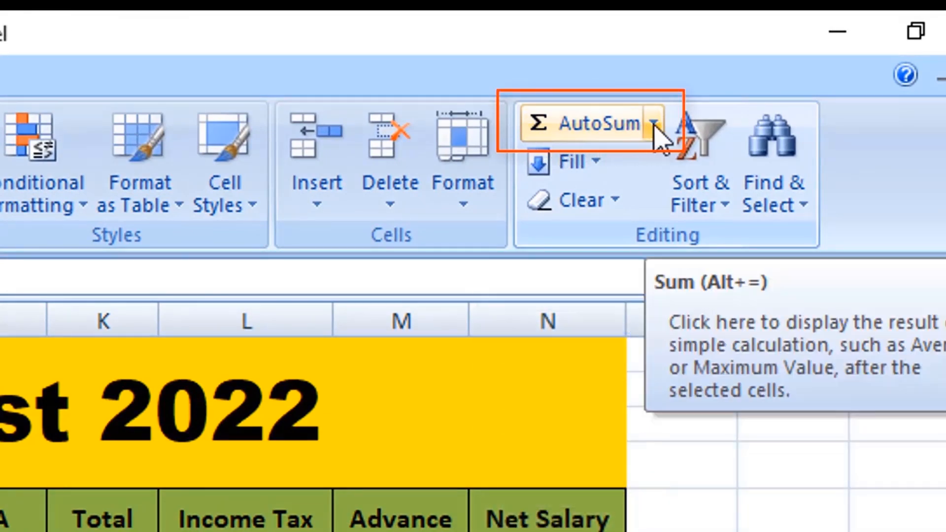
click(656, 126)
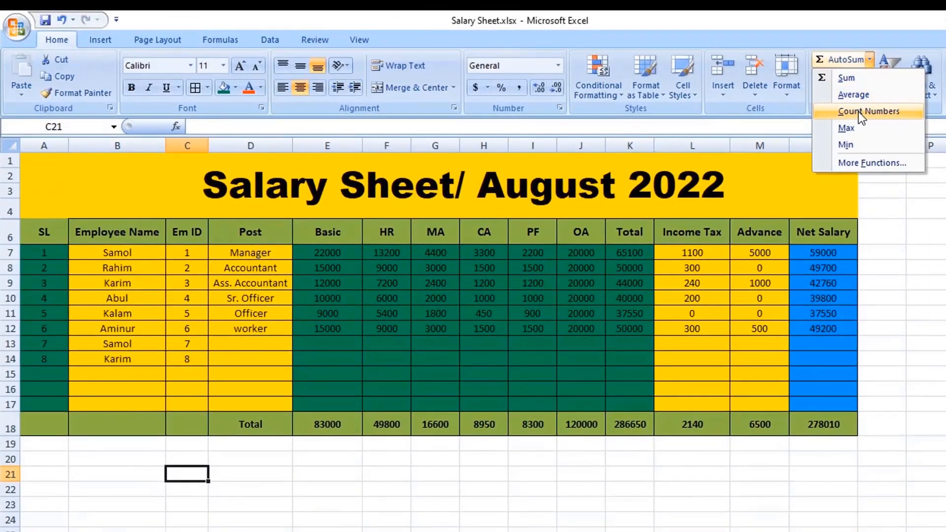
click(858, 112)
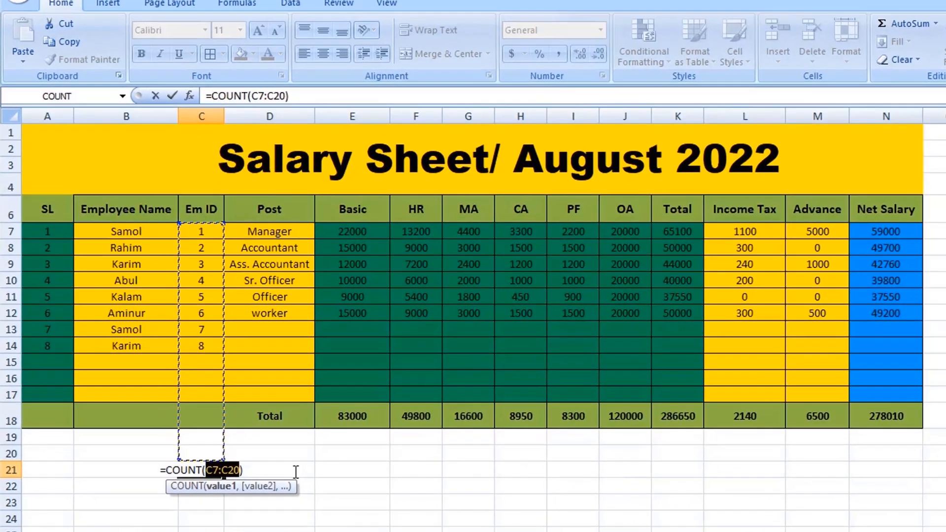
key(Return)
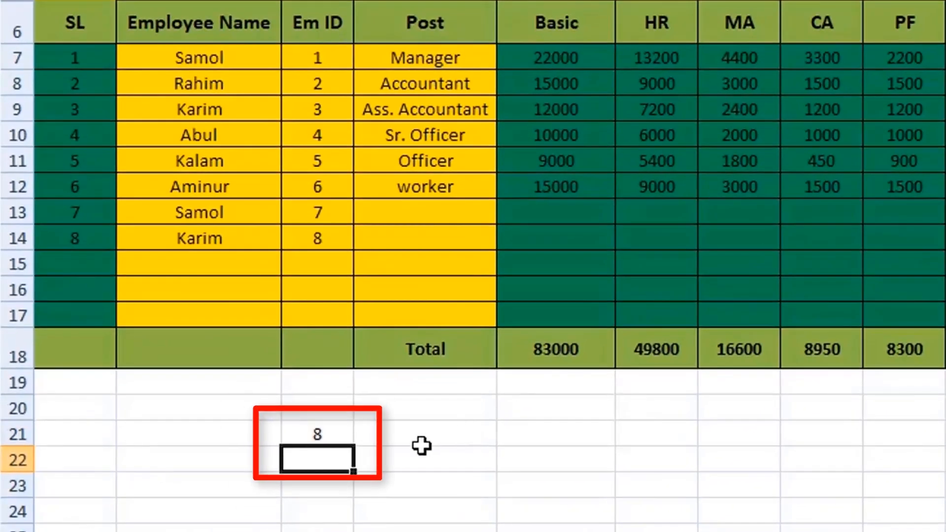
- Clear cell C21 and enter the employee name from row 7 in cell B21 as the lookup name
click(322, 439)
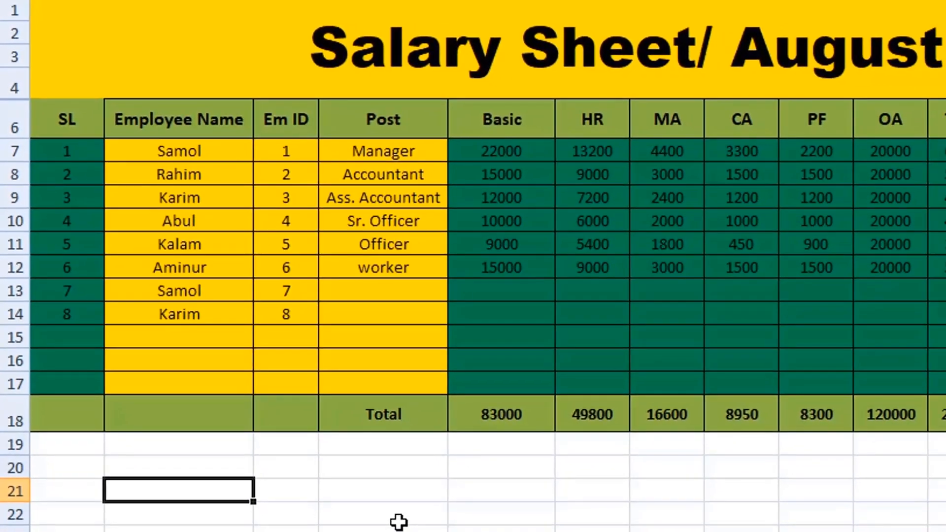
text(Samol)
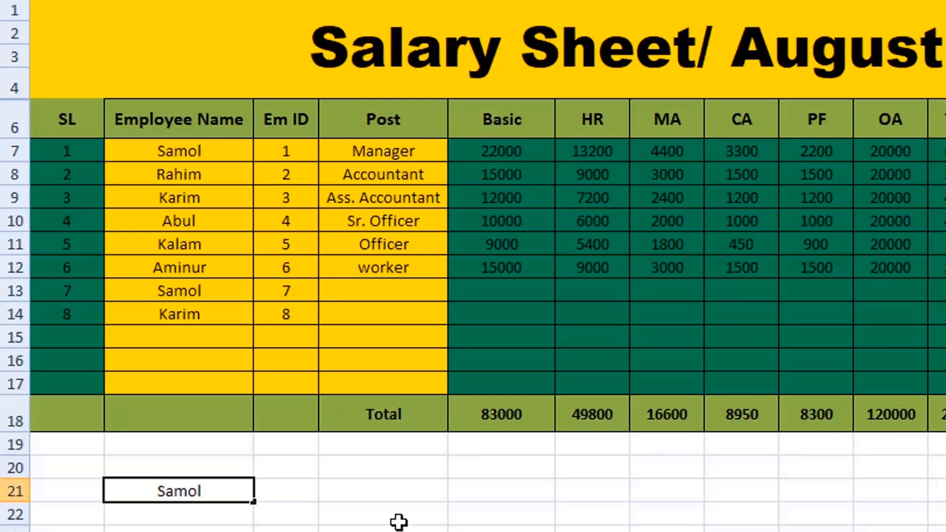
- Build a COUNTIF formula in cell C21 through its function arguments, with range B7:C14 and criteria B21
click(305, 500)
text(=)
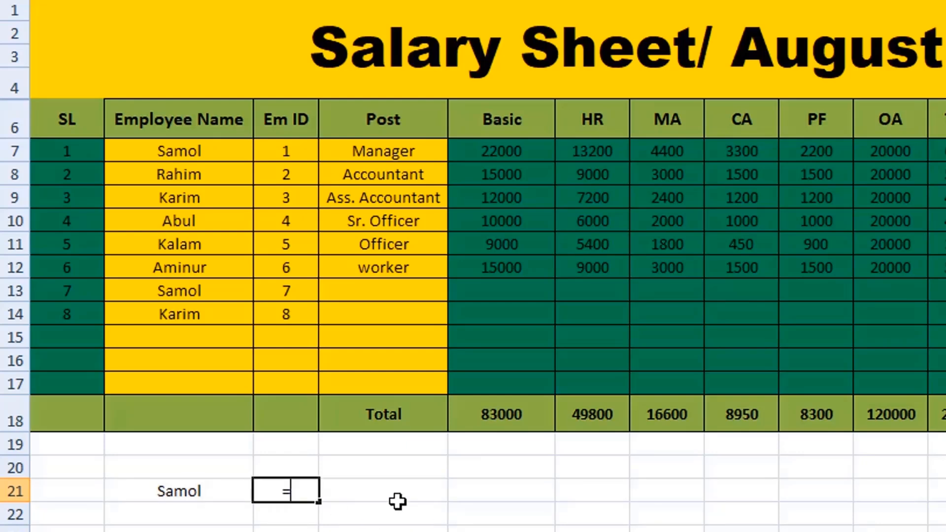
text(counti)
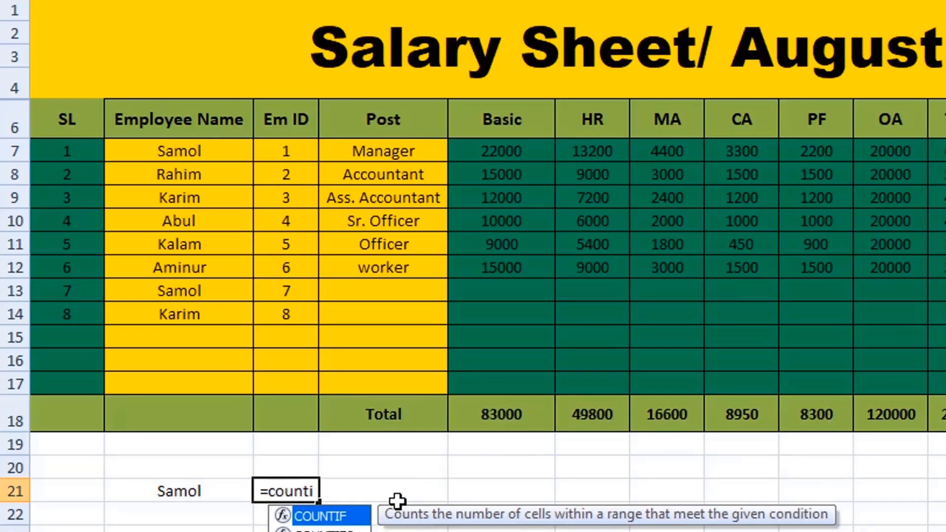
text(f()
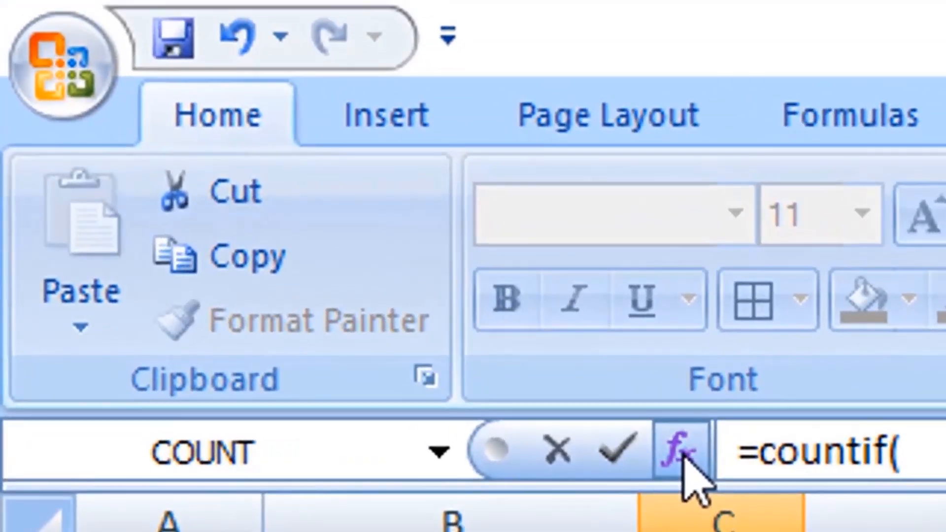
click(547, 320)
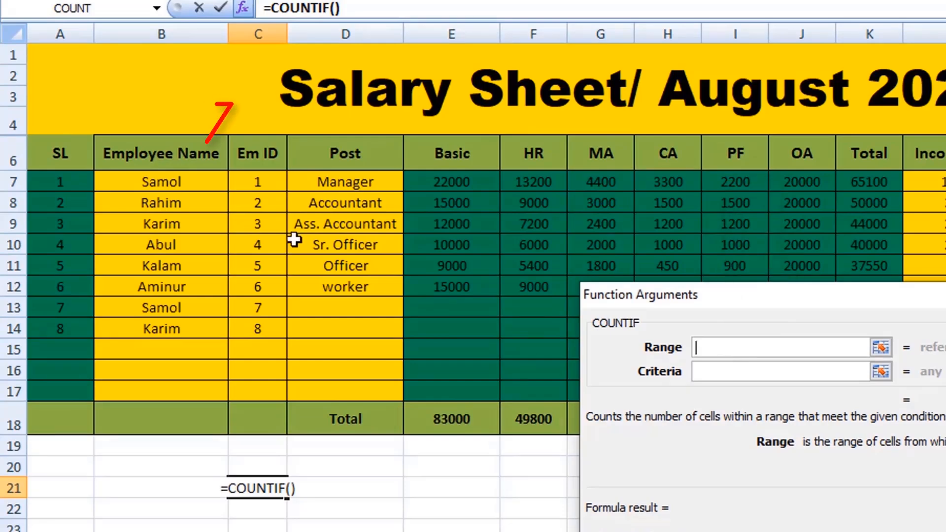
drag(191, 184, 275, 327)
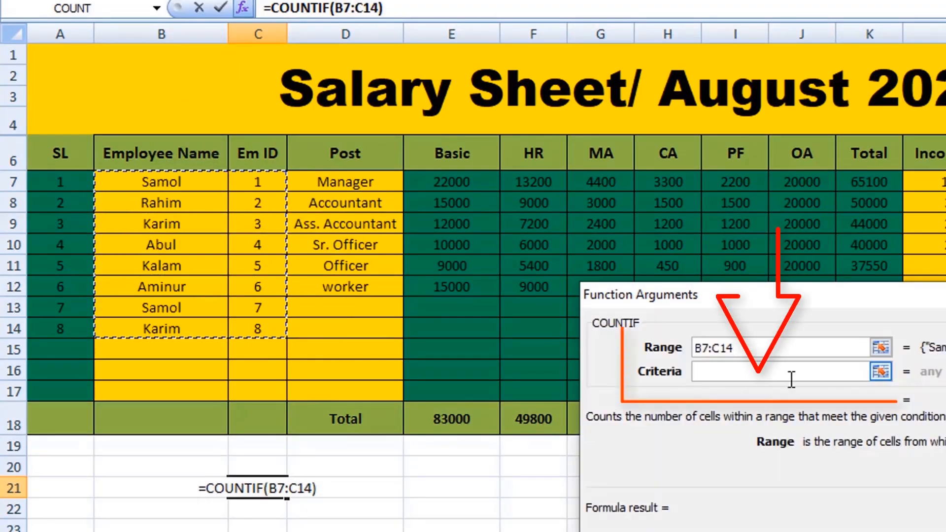
click(722, 378)
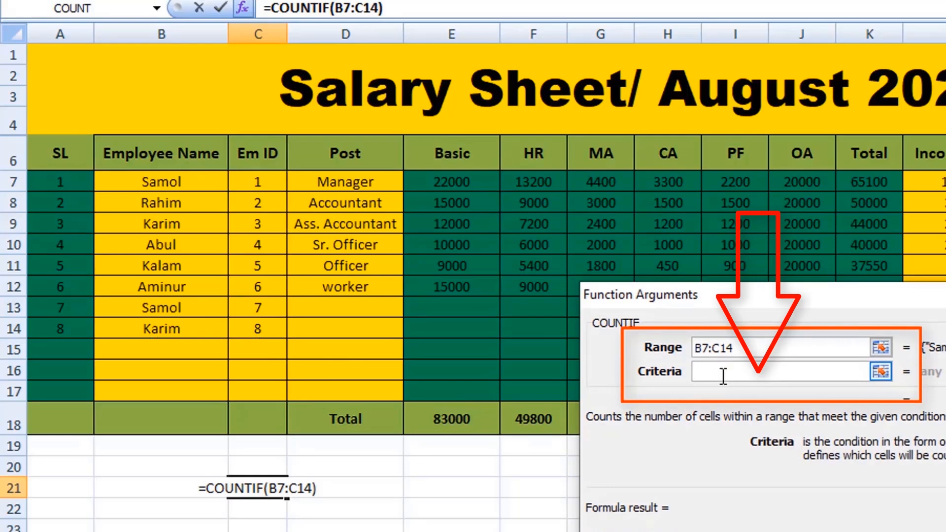
click(153, 488)
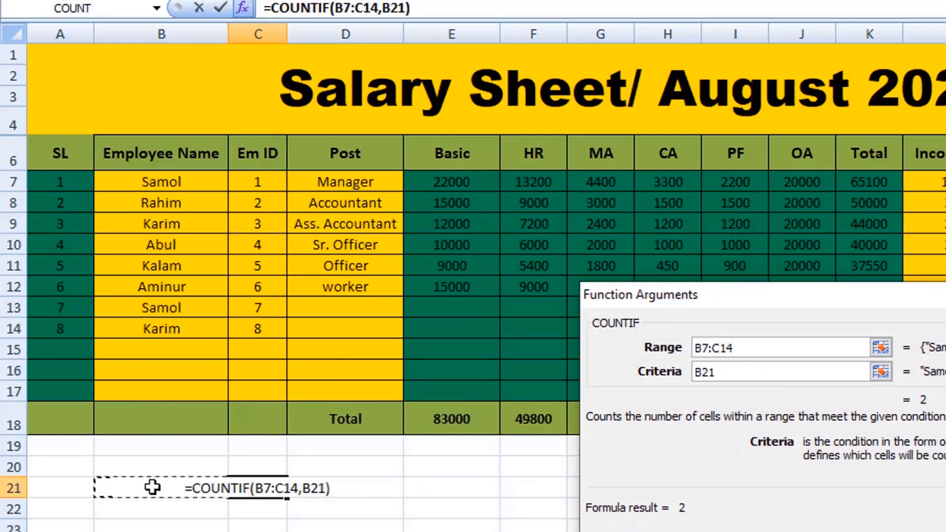
click(914, 528)
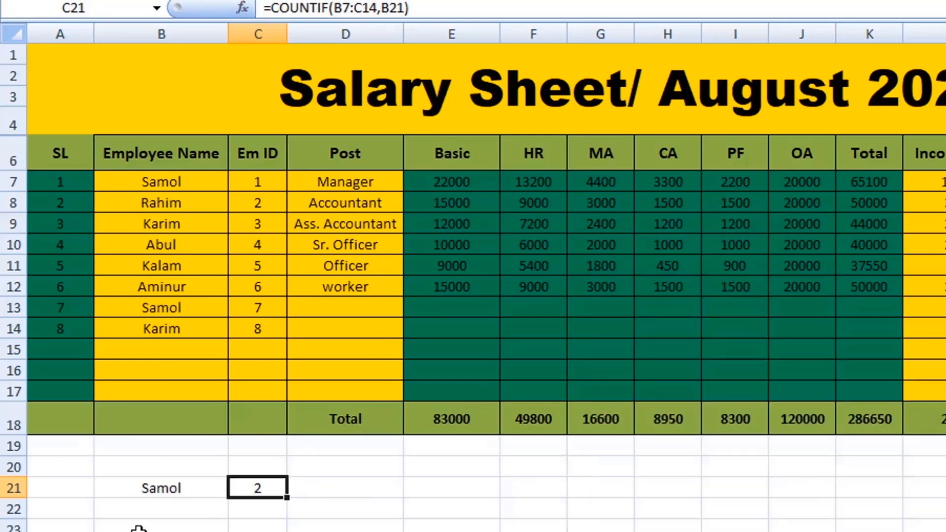
- Check the name in B21 against B7 and B13, and replace it with the employee name from row 8
click(190, 490)
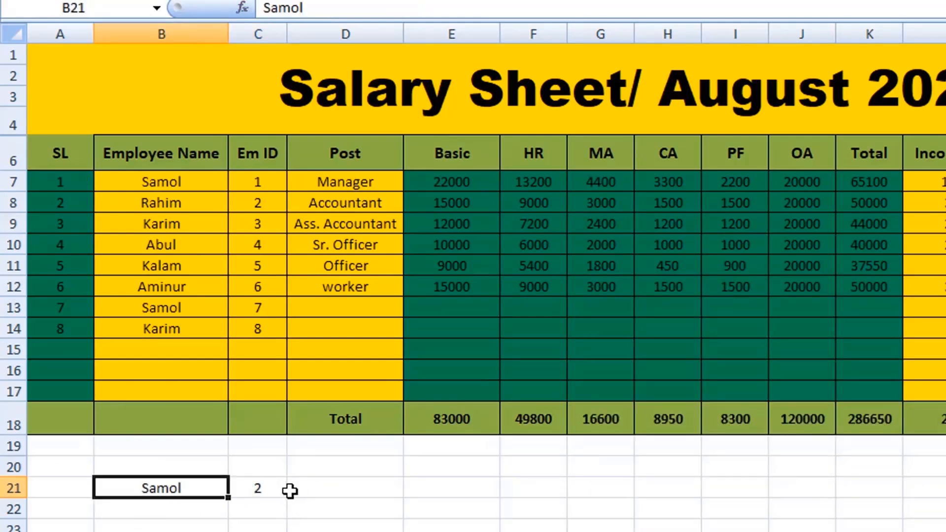
click(184, 182)
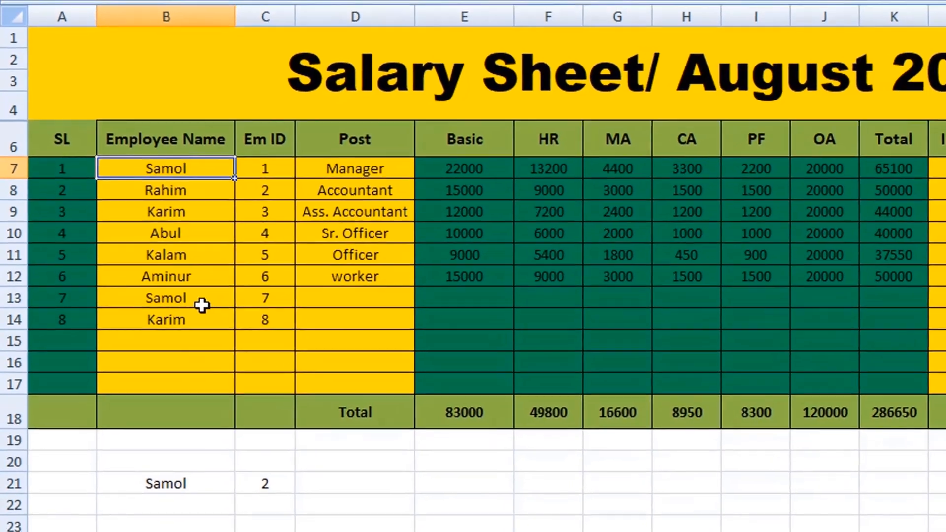
click(193, 309)
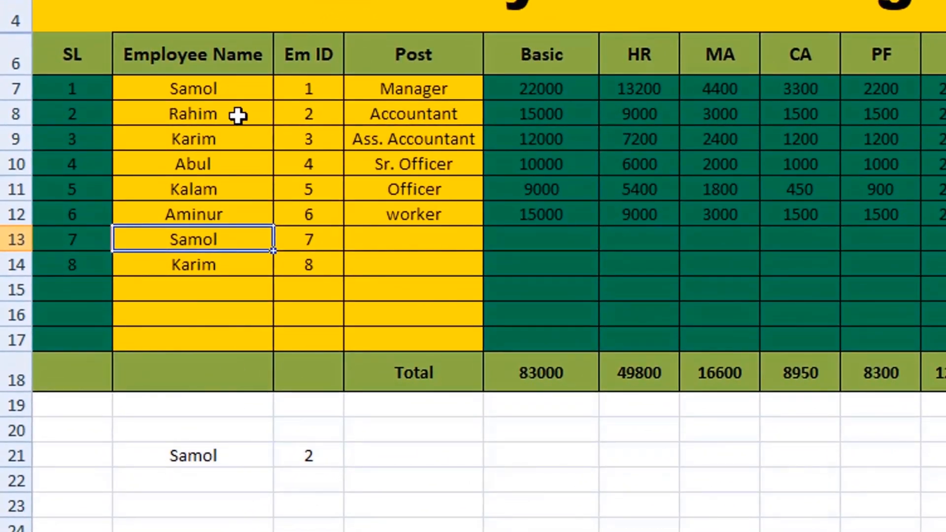
click(234, 456)
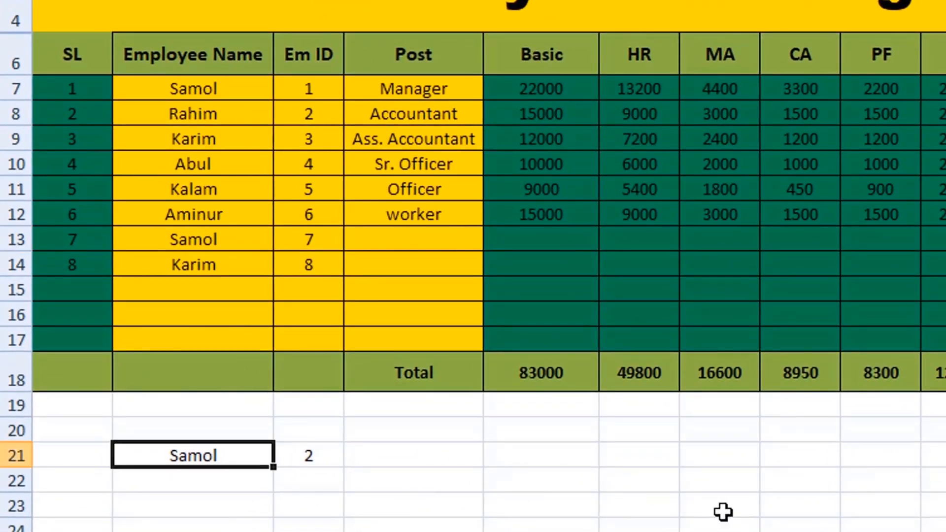
text(Rahim)
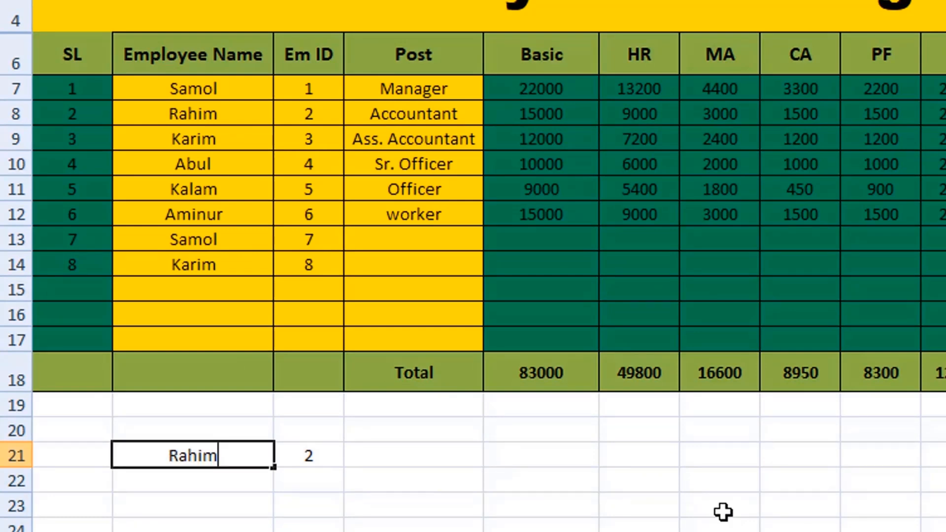
click(214, 484)
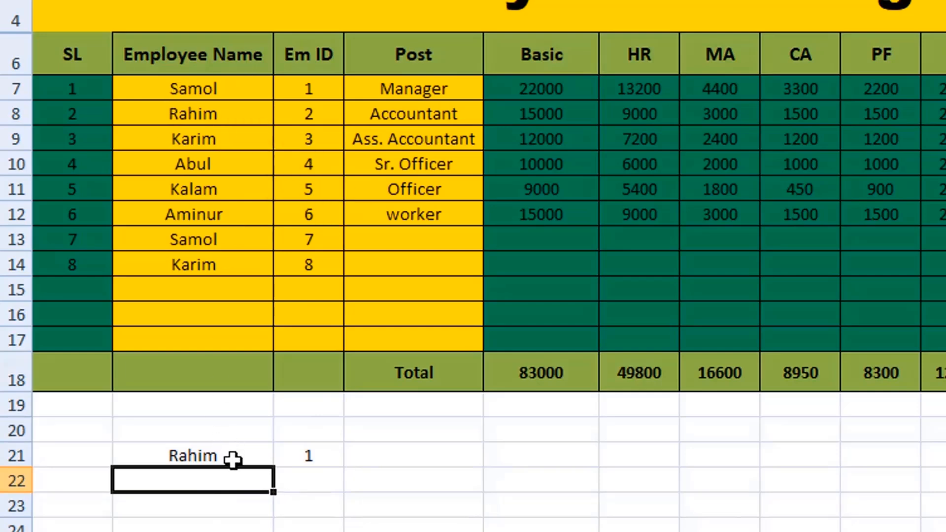
- Replace the name in B21 with the employee name from row 9, and check it against B9 and B14
click(233, 456)
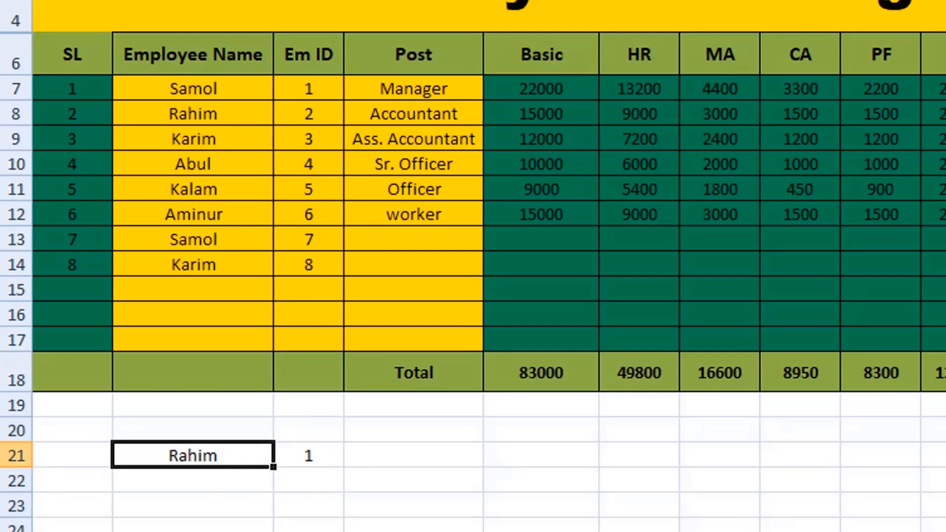
text(Karim)
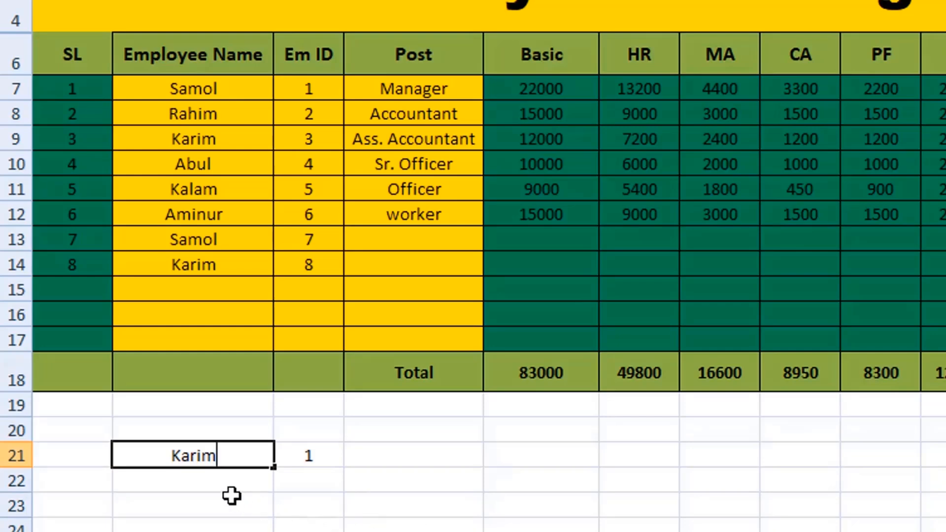
click(218, 481)
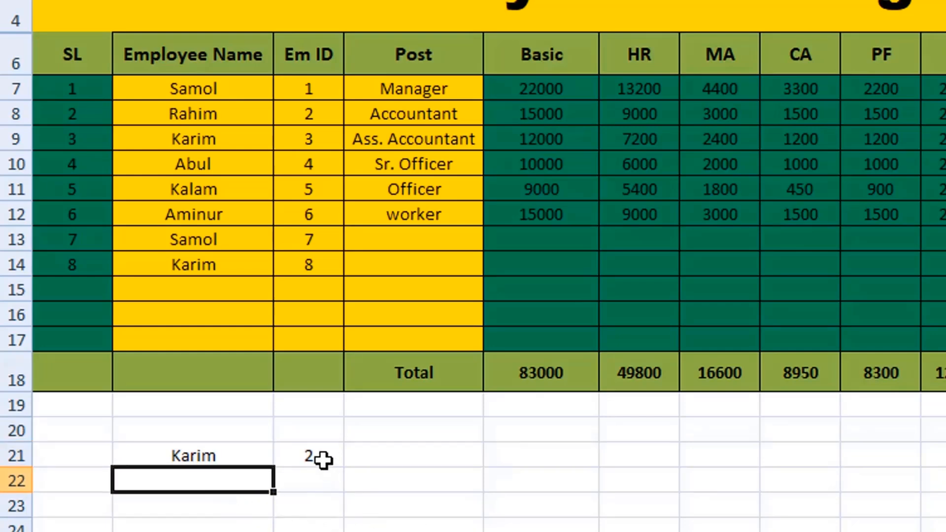
click(214, 139)
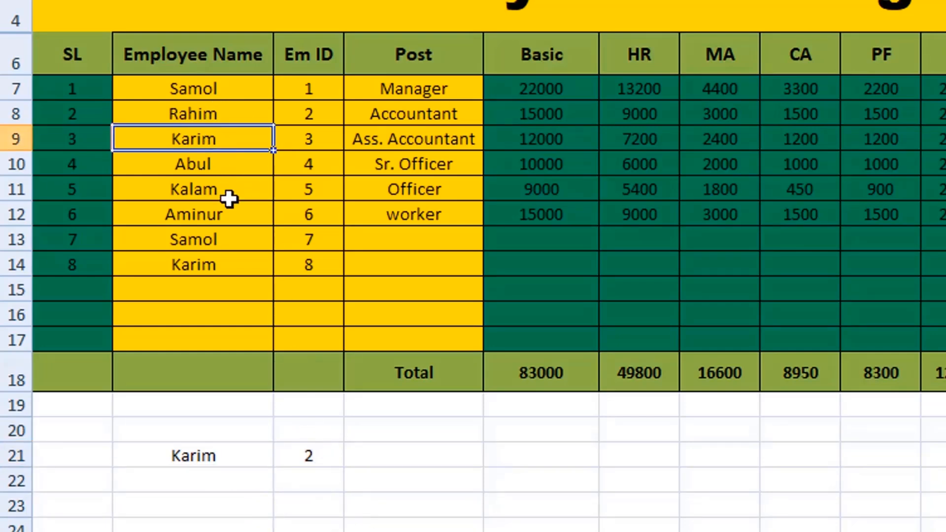
click(233, 265)
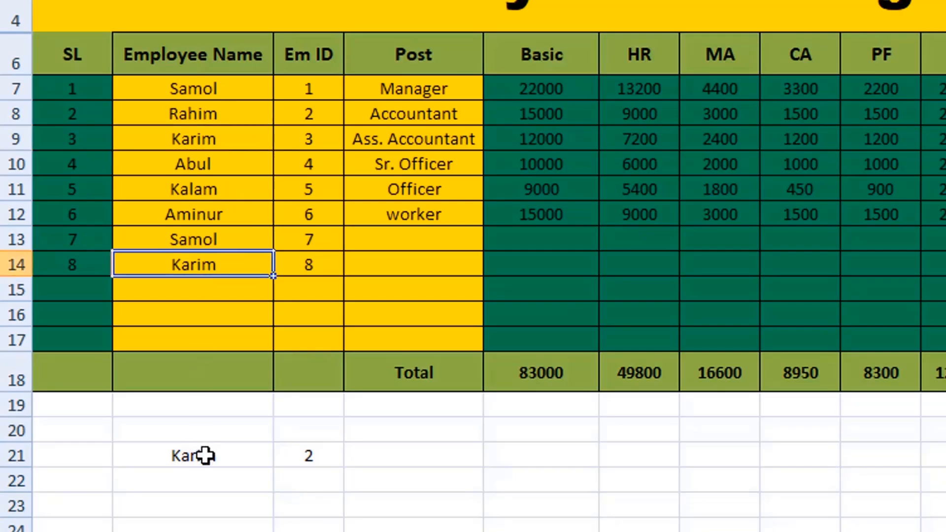